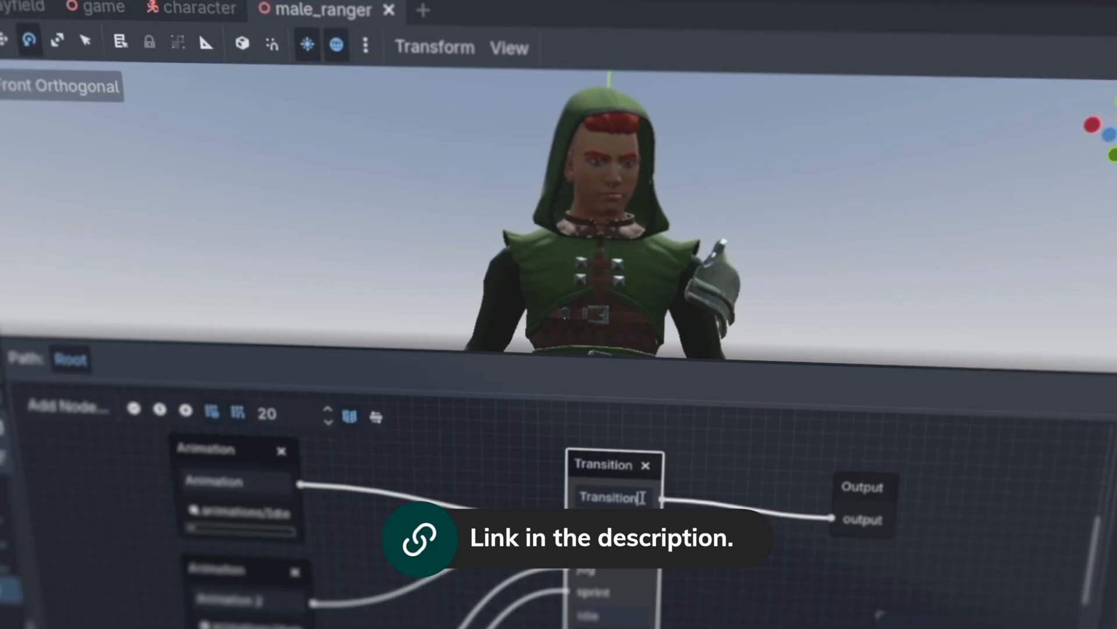
drag(641, 493, 570, 489)
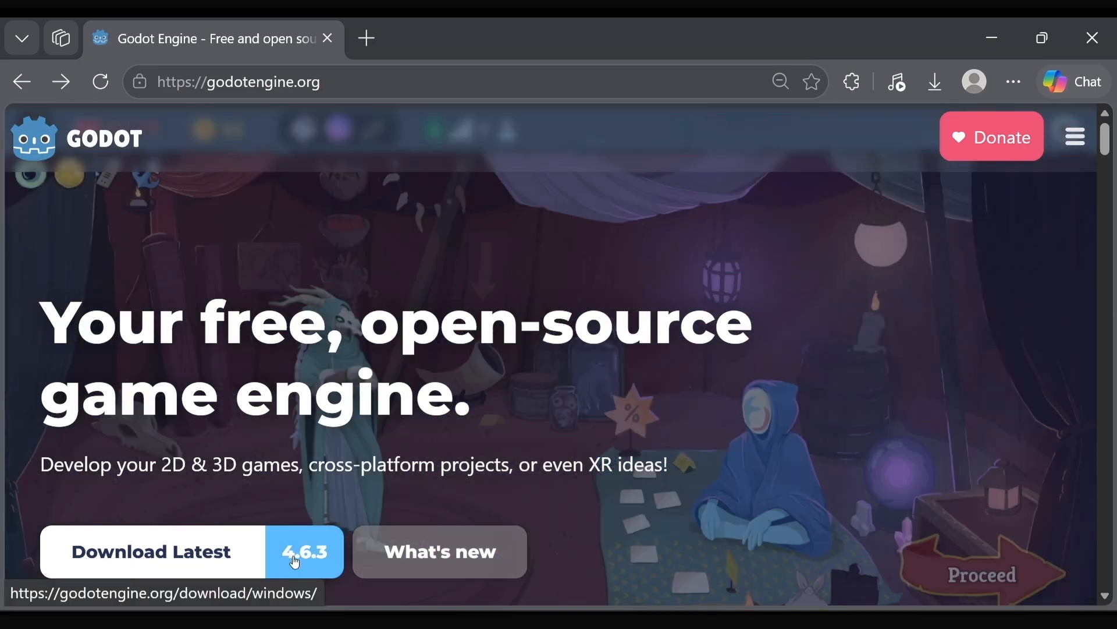
- Download the standard Godot Engine 4.6.3 for Windows from the official website
click(295, 561)
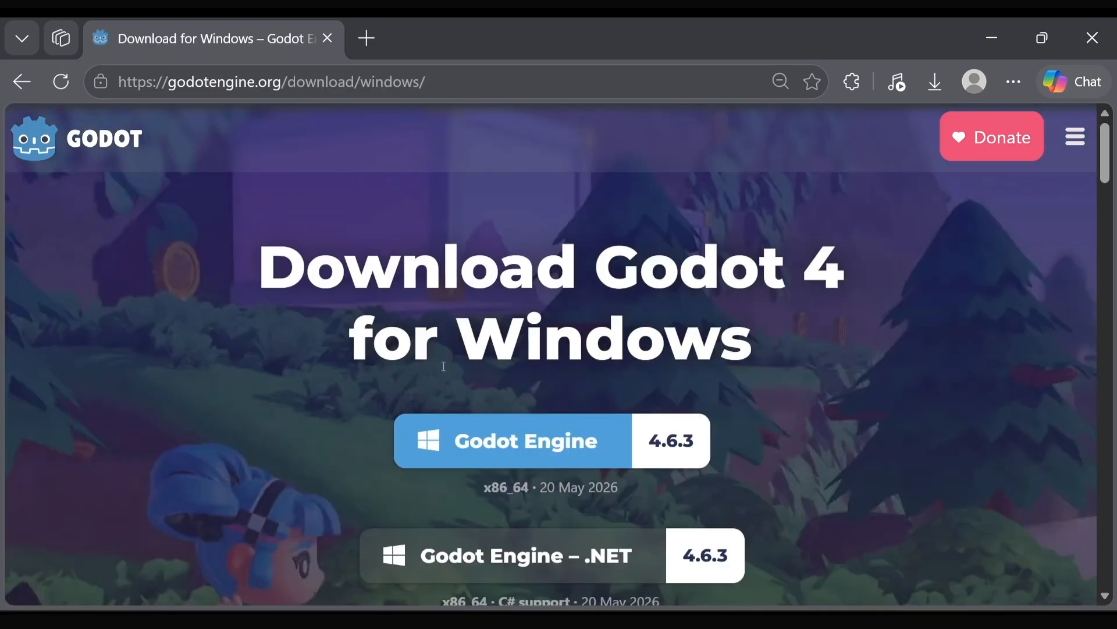
click(662, 444)
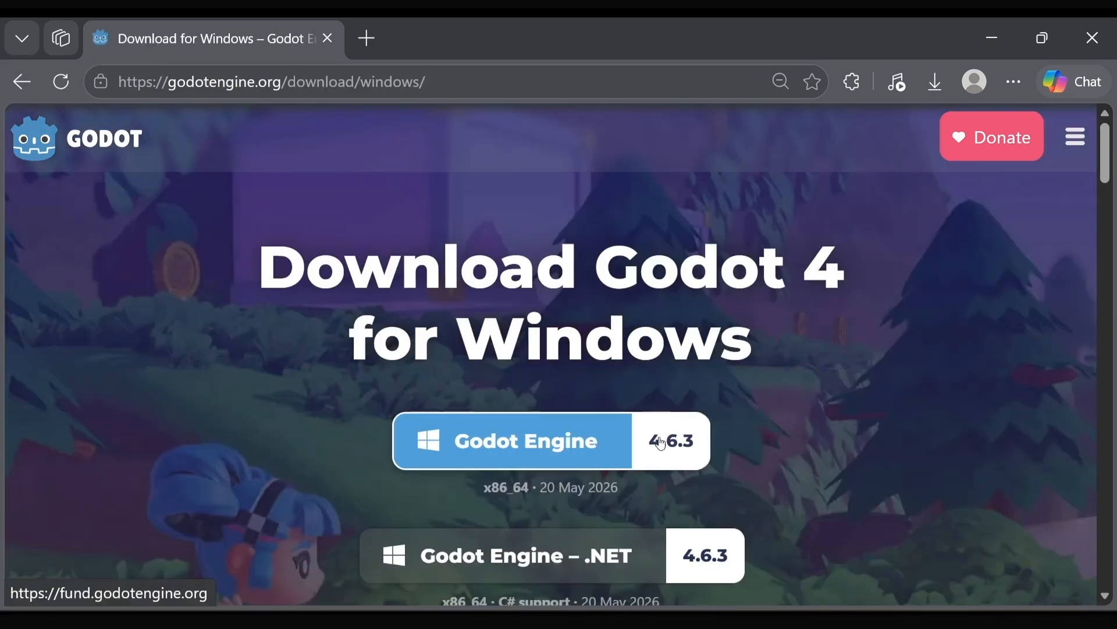
click(862, 218)
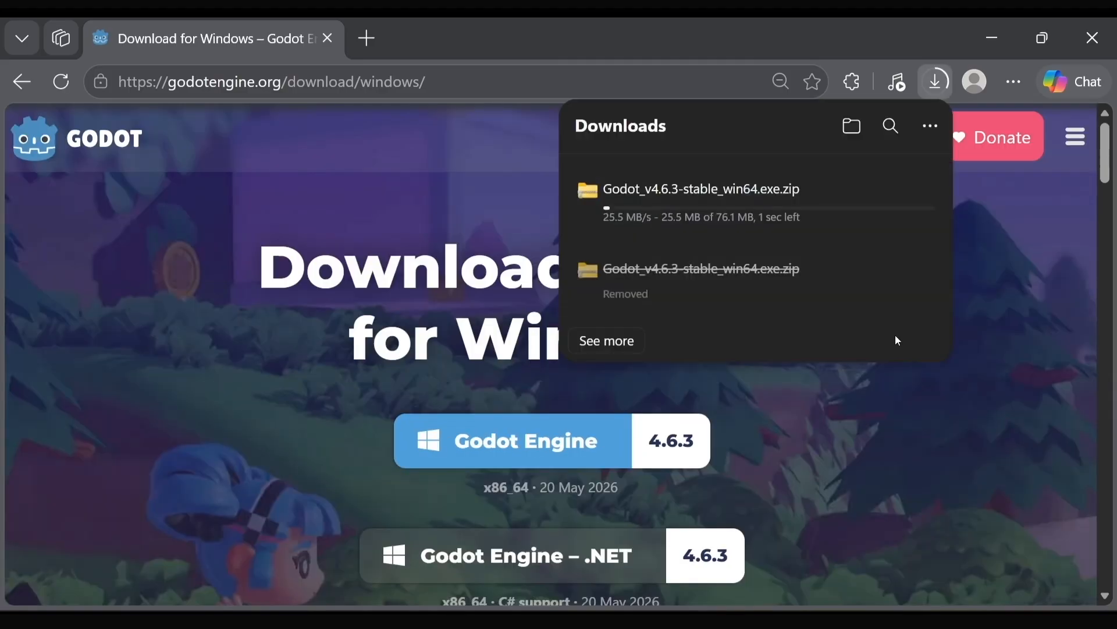
- Locate Godot_v4.6.3-stable_win64.exe.zip in the Downloads folder and extract all of its contents
click(673, 189)
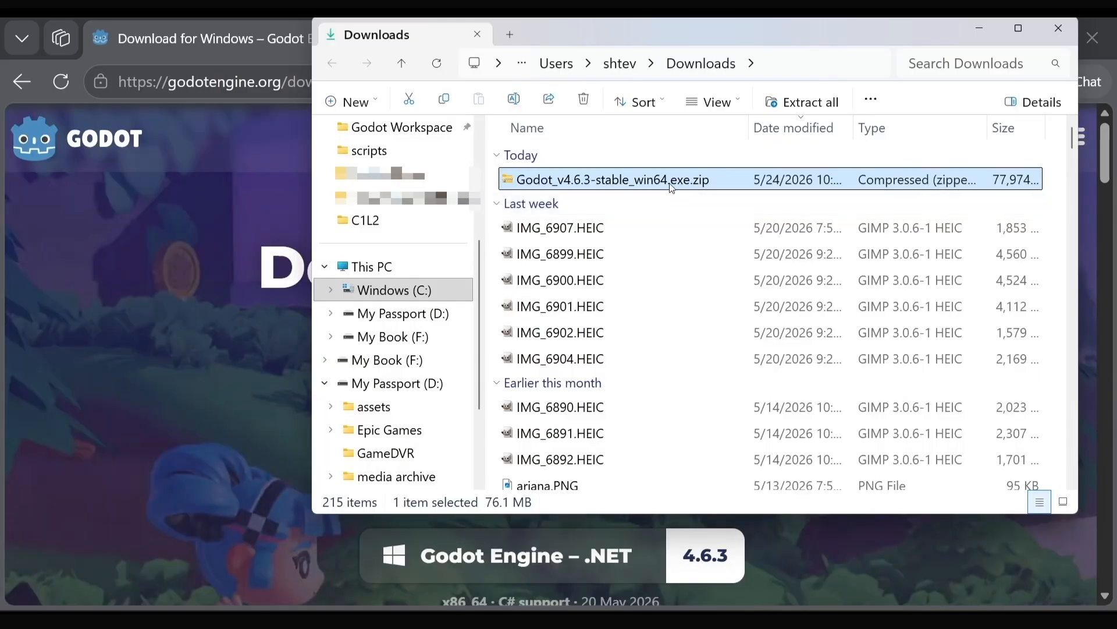
right_click(672, 183)
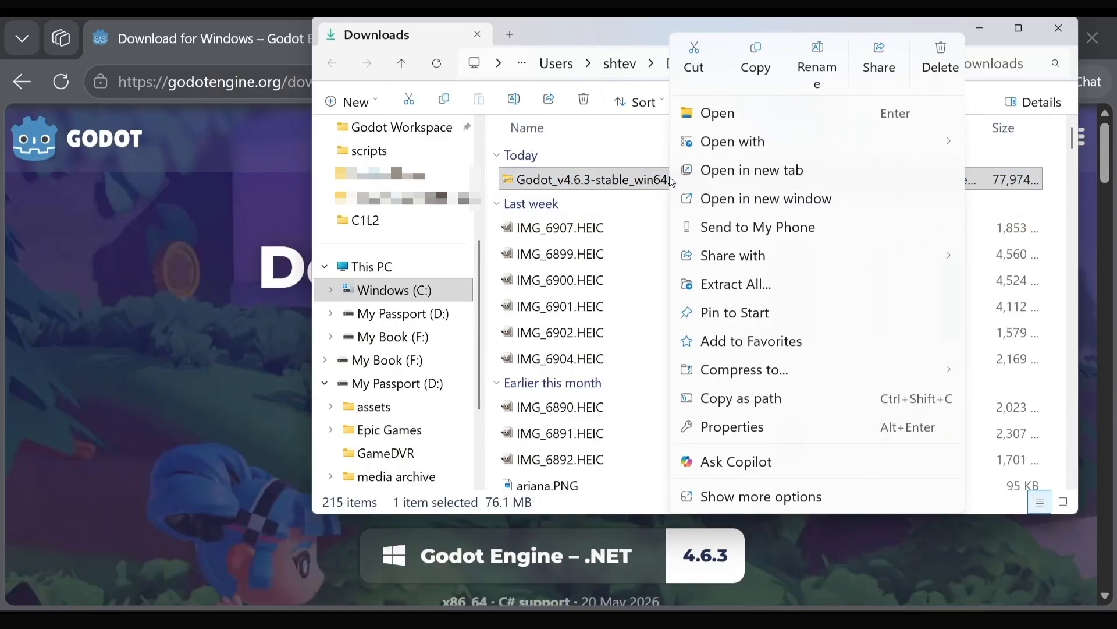
click(751, 283)
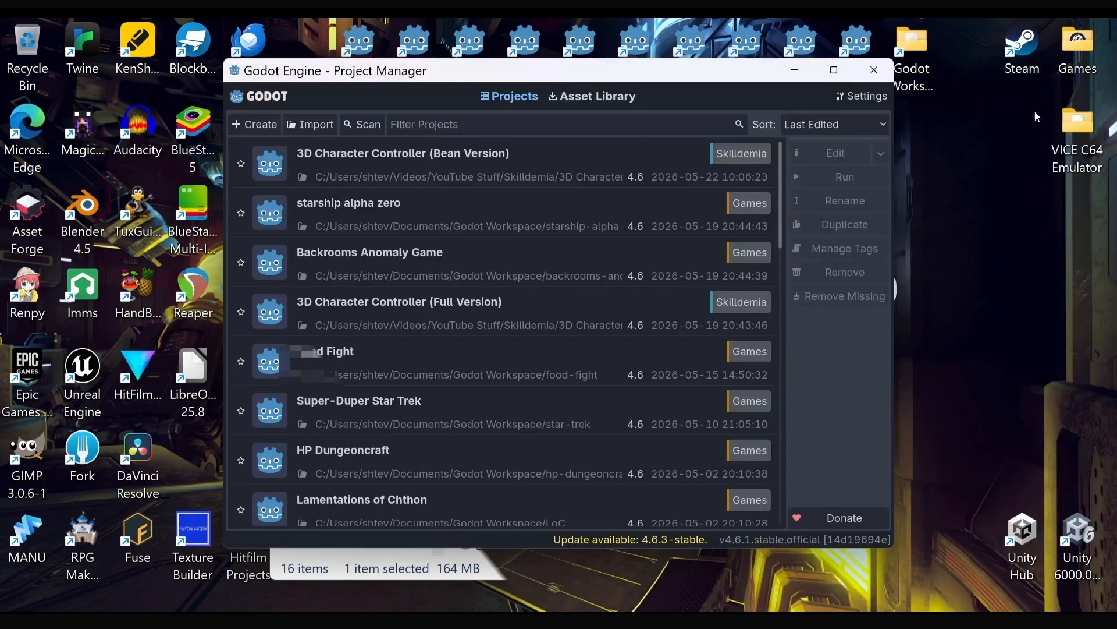
- Create a new project named My First Godot Project in the Project Manager
click(247, 124)
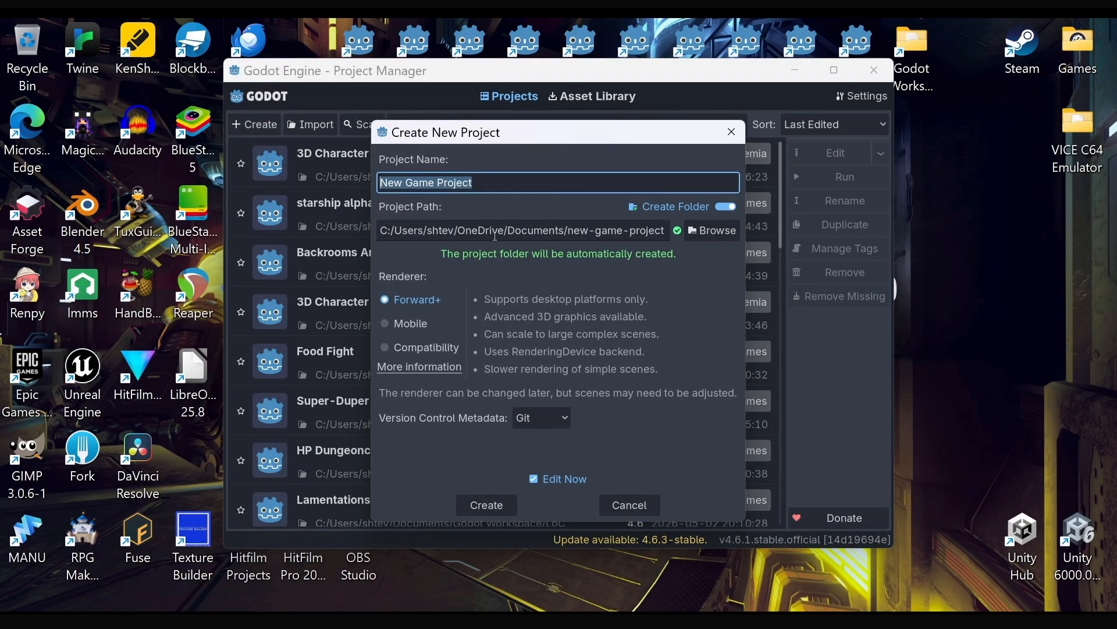
text(My First Godot Project)
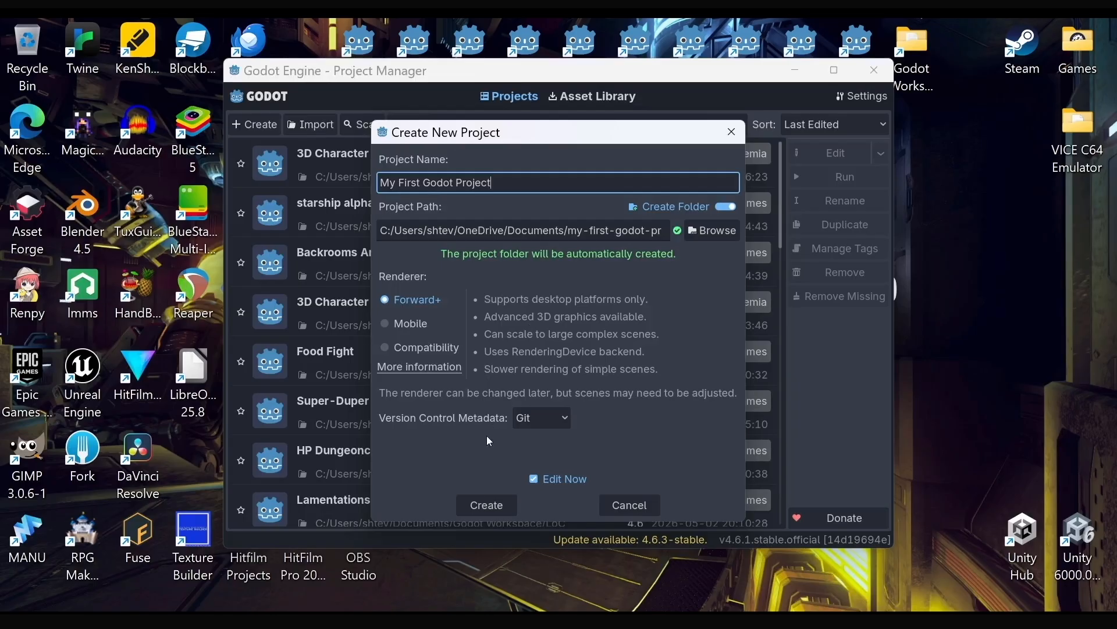
click(479, 504)
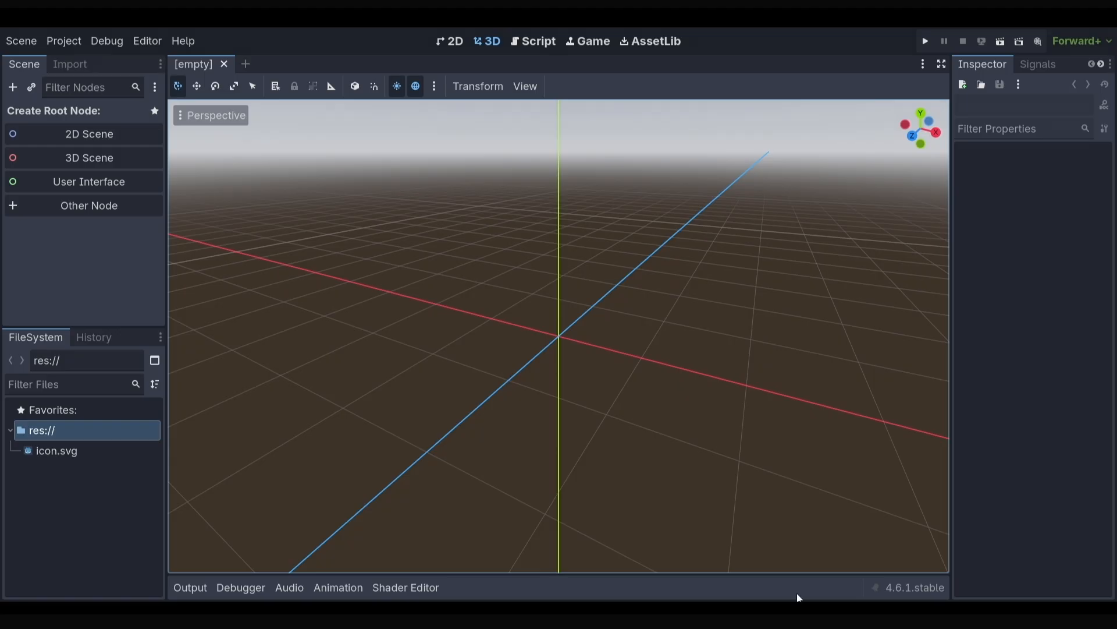
- Rearrange the editor docks, placing Signals beside Scene, Import beside FileSystem and History beside Groups
click(1033, 66)
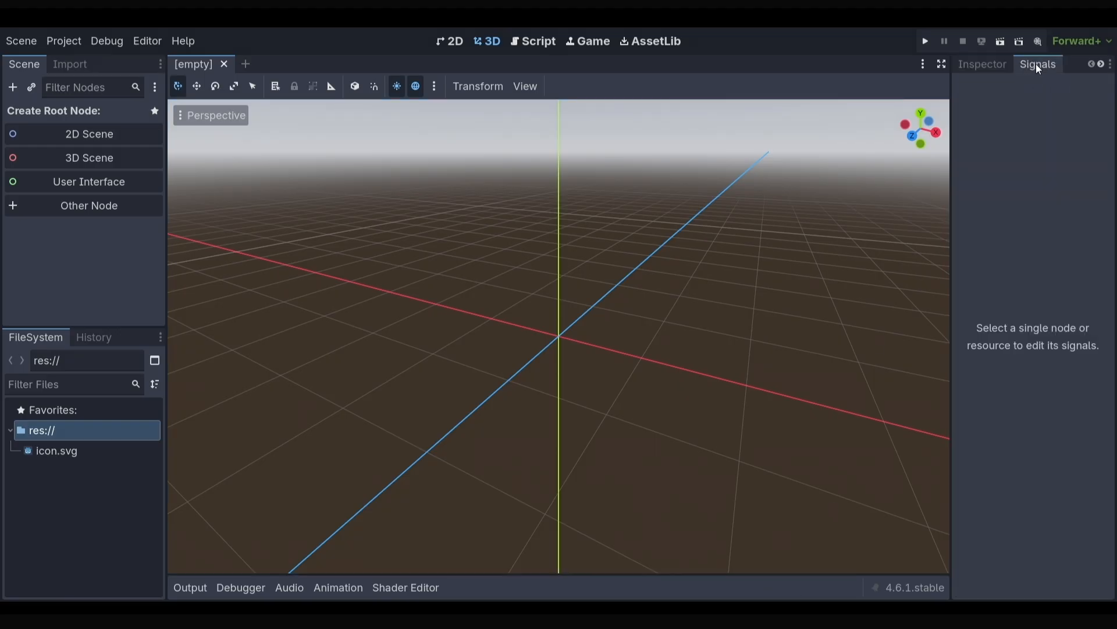
drag(1036, 64, 122, 340)
drag(35, 335, 1076, 67)
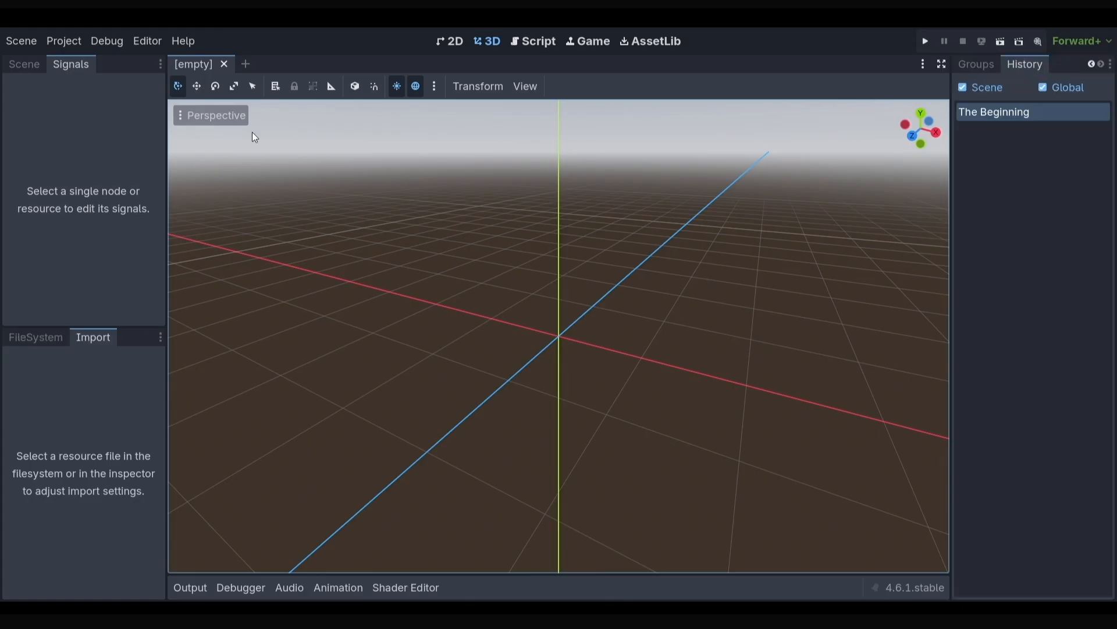
- Restore the editor docks to the Default layout
click(142, 41)
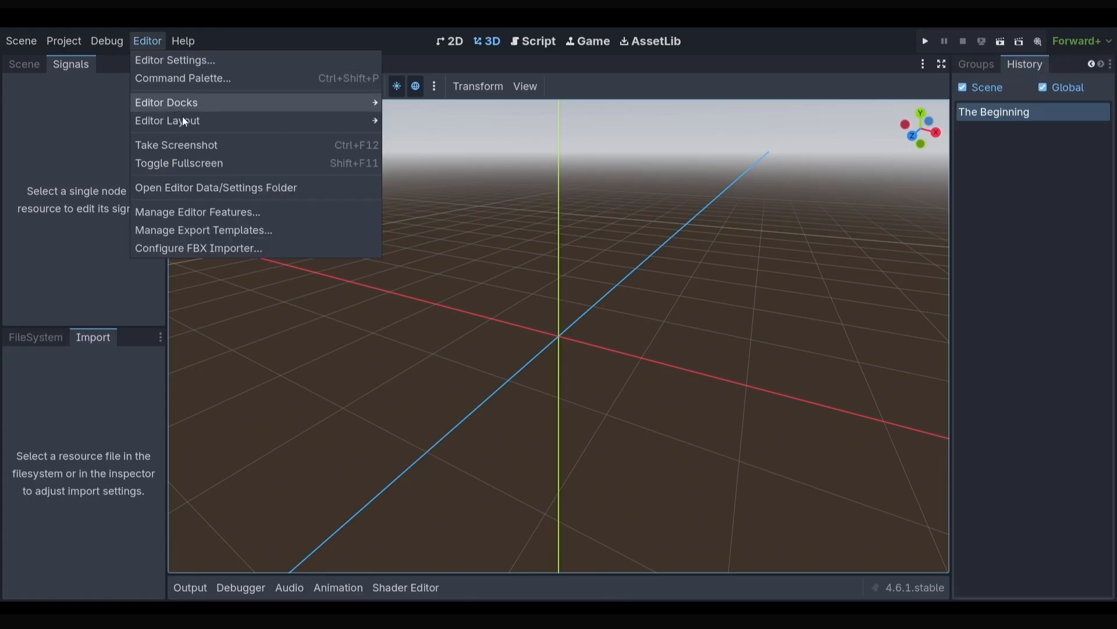
mouse_move(186, 122)
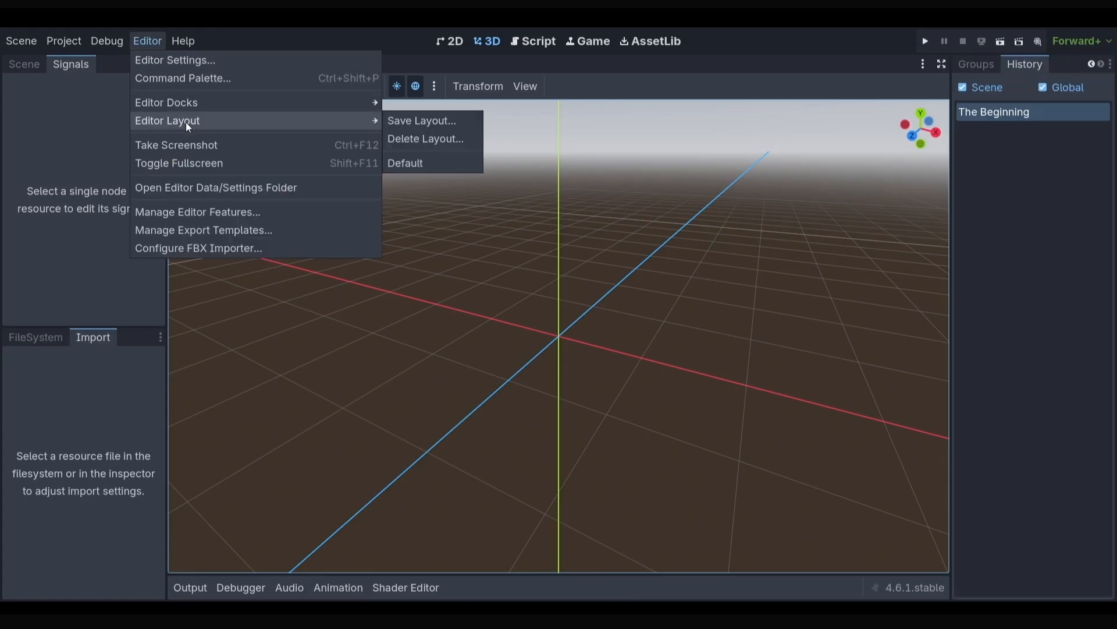
click(412, 166)
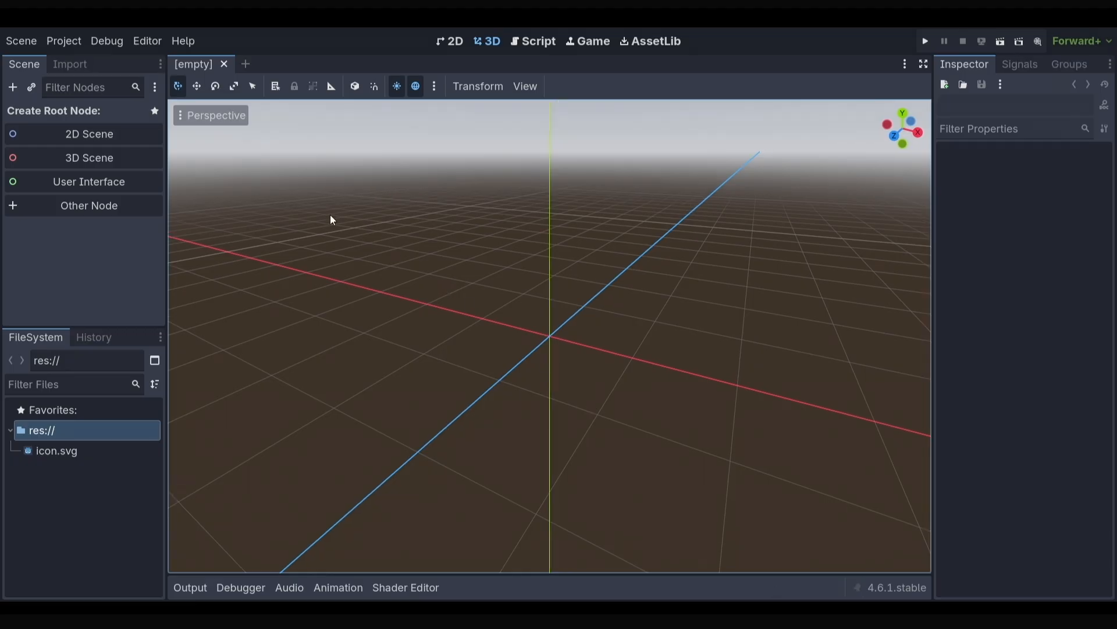
click(229, 117)
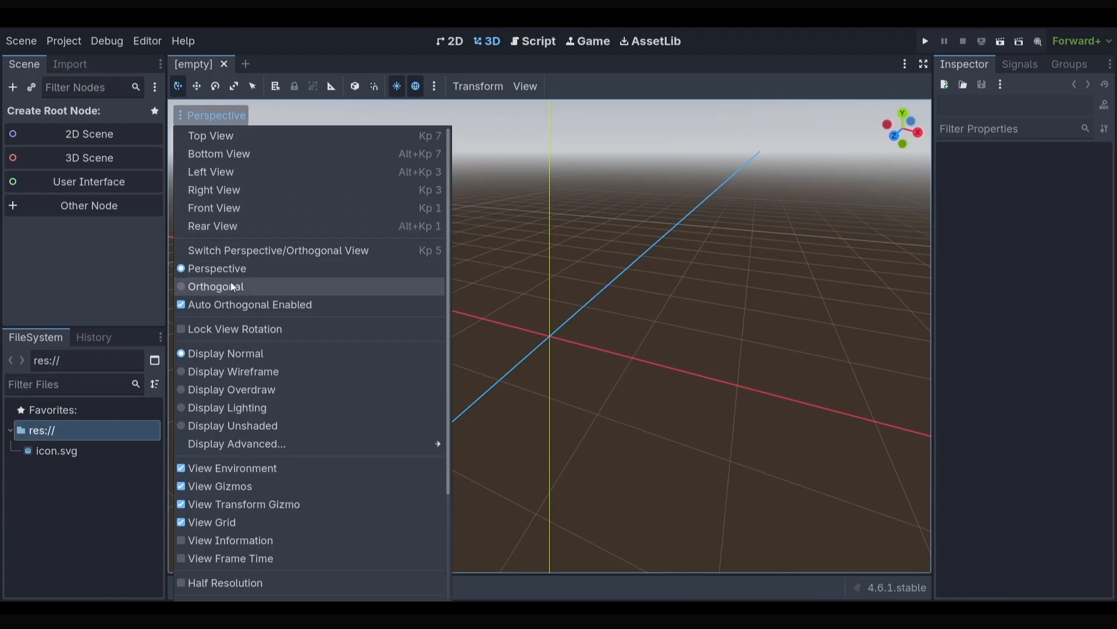
mouse_move(260, 450)
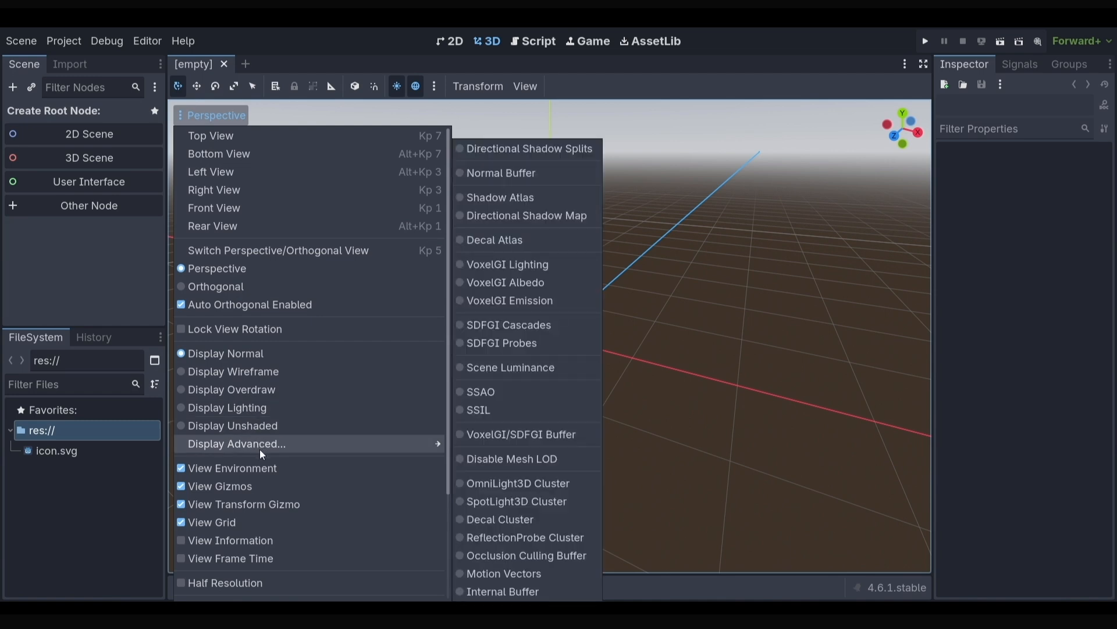
click(623, 233)
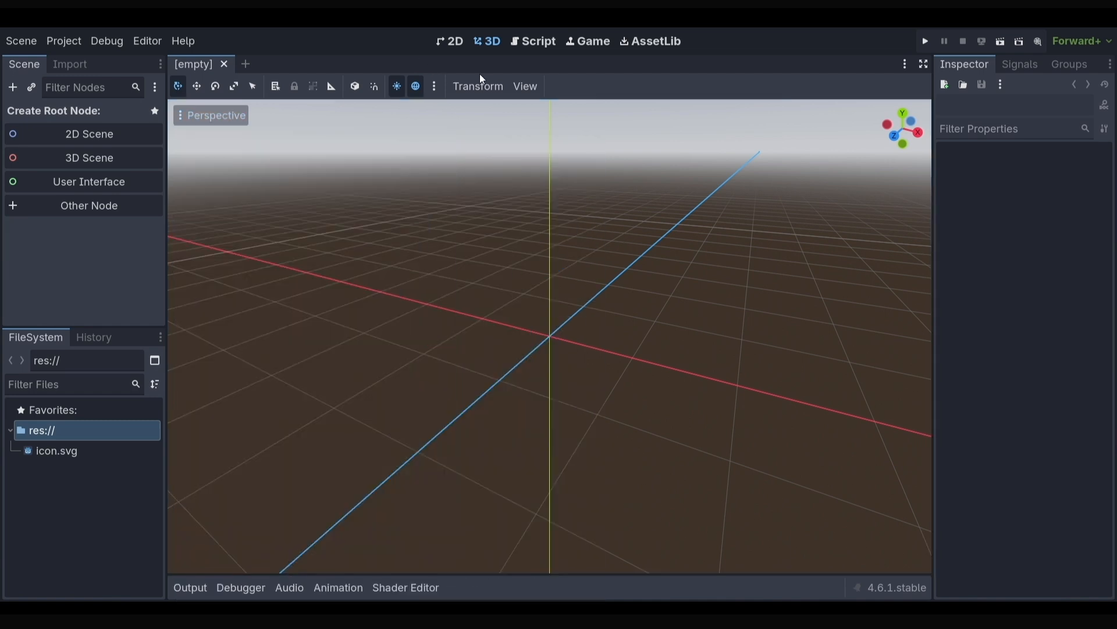
- Try the 2, 3 and 4 Viewports layouts for the 3D editor and return to 1 Viewport
click(524, 87)
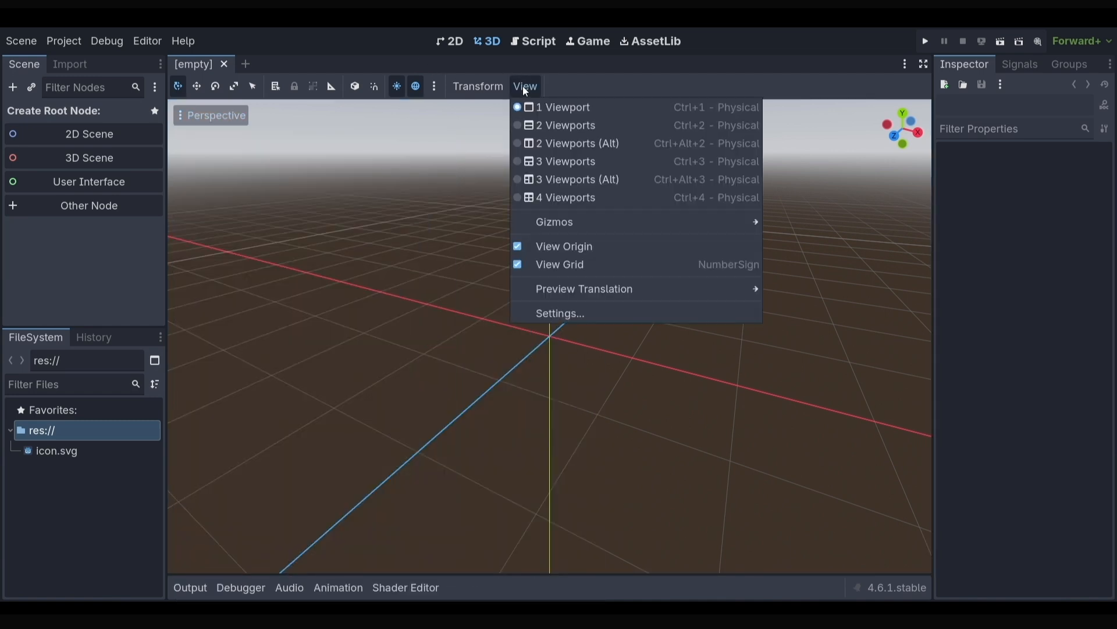
click(559, 126)
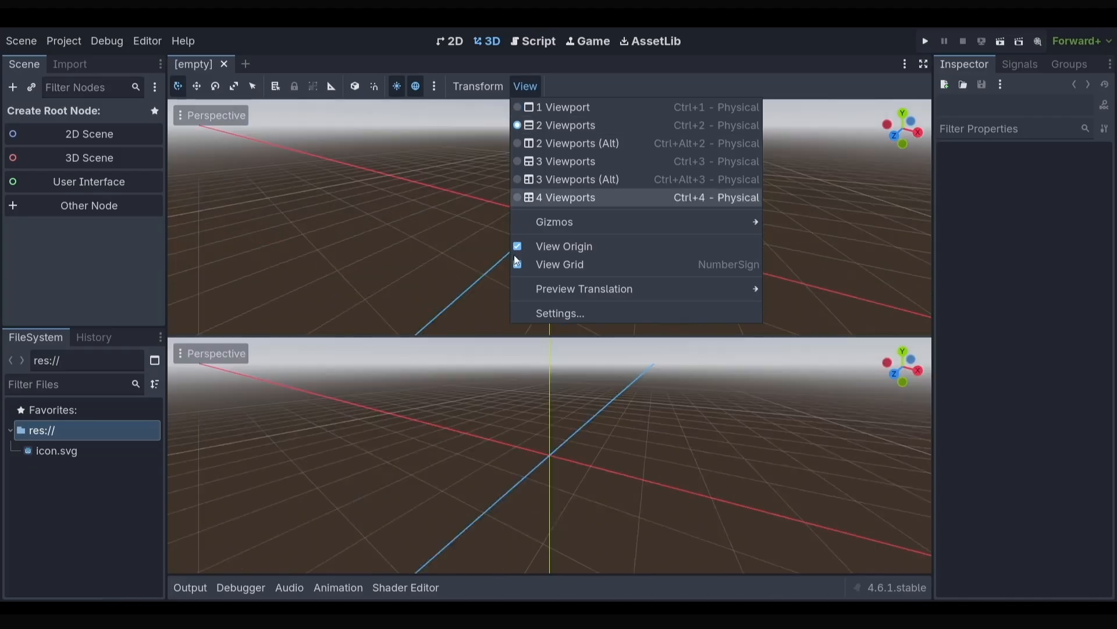
click(590, 161)
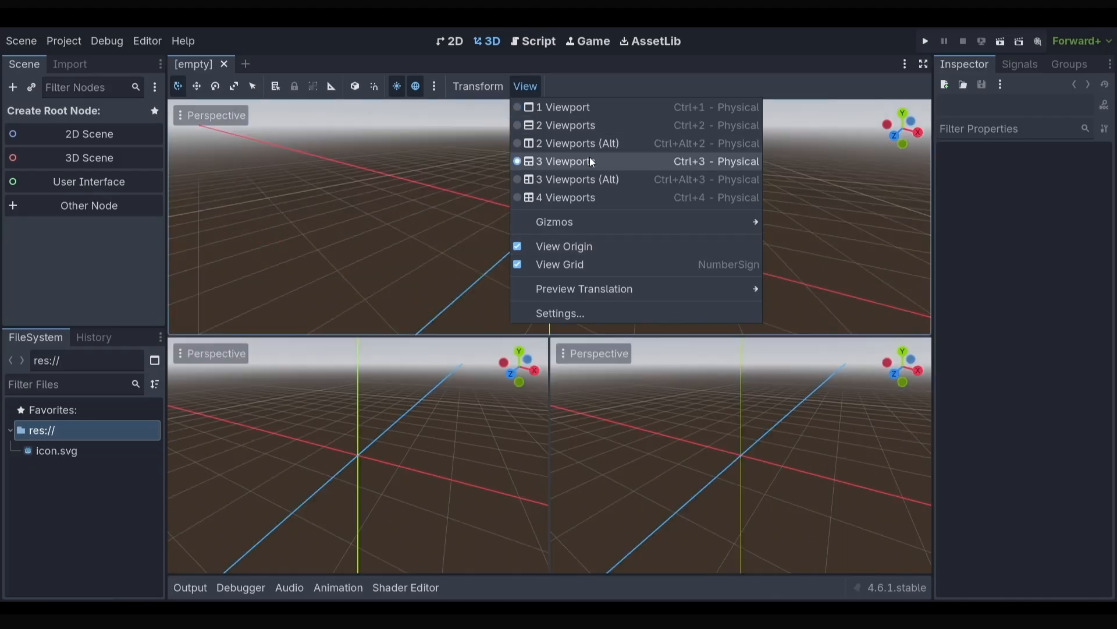
click(584, 196)
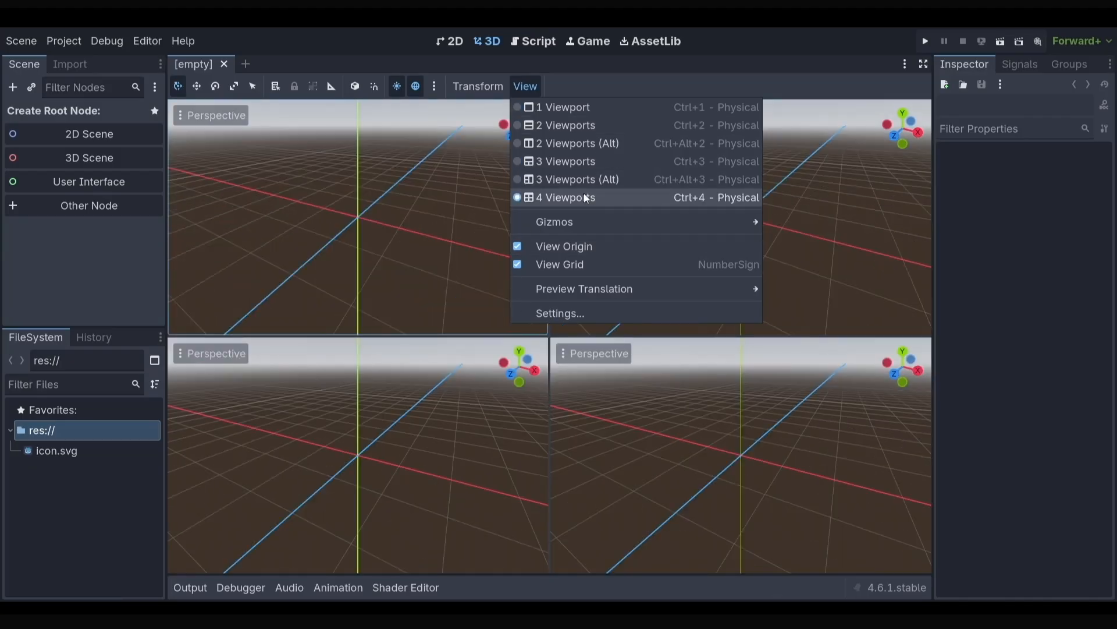
click(593, 110)
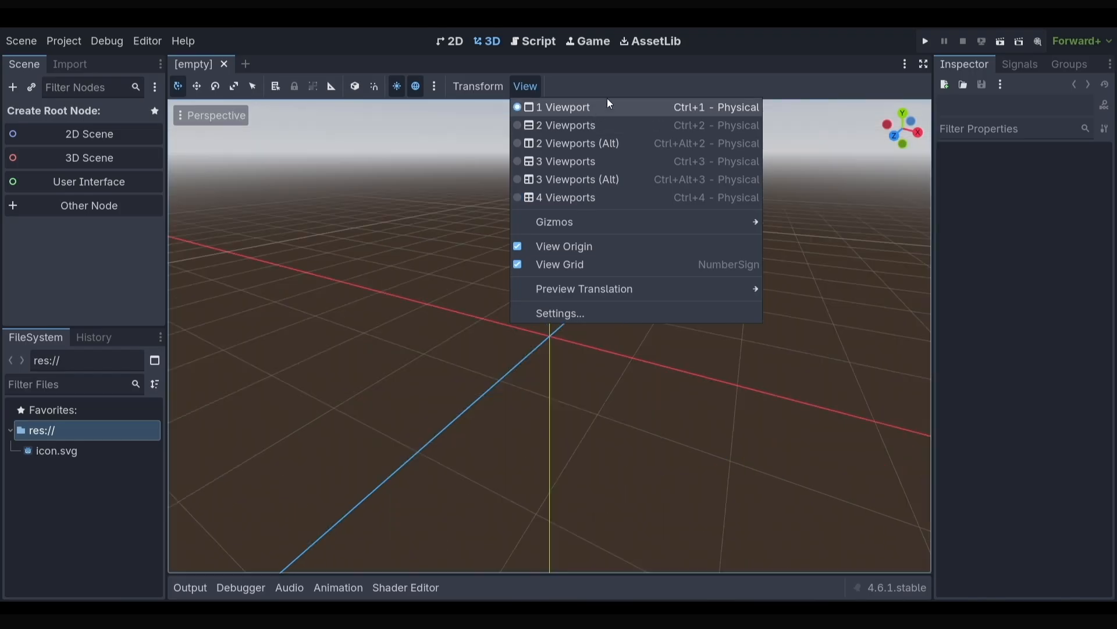
click(625, 73)
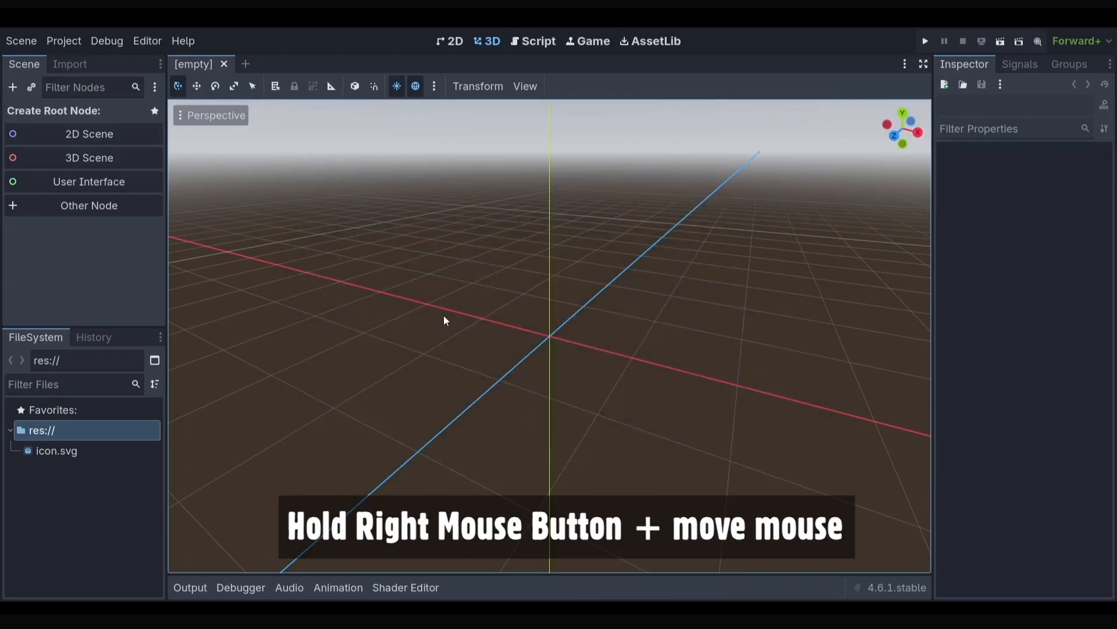
- Look around the empty 3D scene in freelook and fly the camera sideways, down and up around the origin
mouse_move(444, 315)
right_down()
mouse_move(407, 291)
mouse_move(334, 302)
mouse_move(447, 320)
right_up()
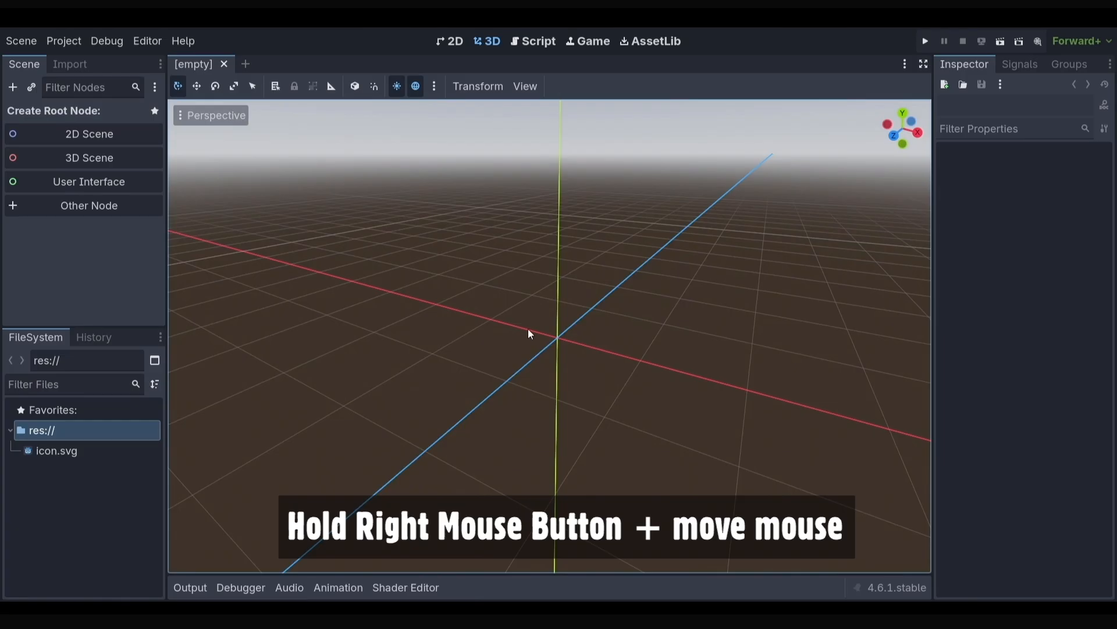
right_drag(530, 333, 541, 332)
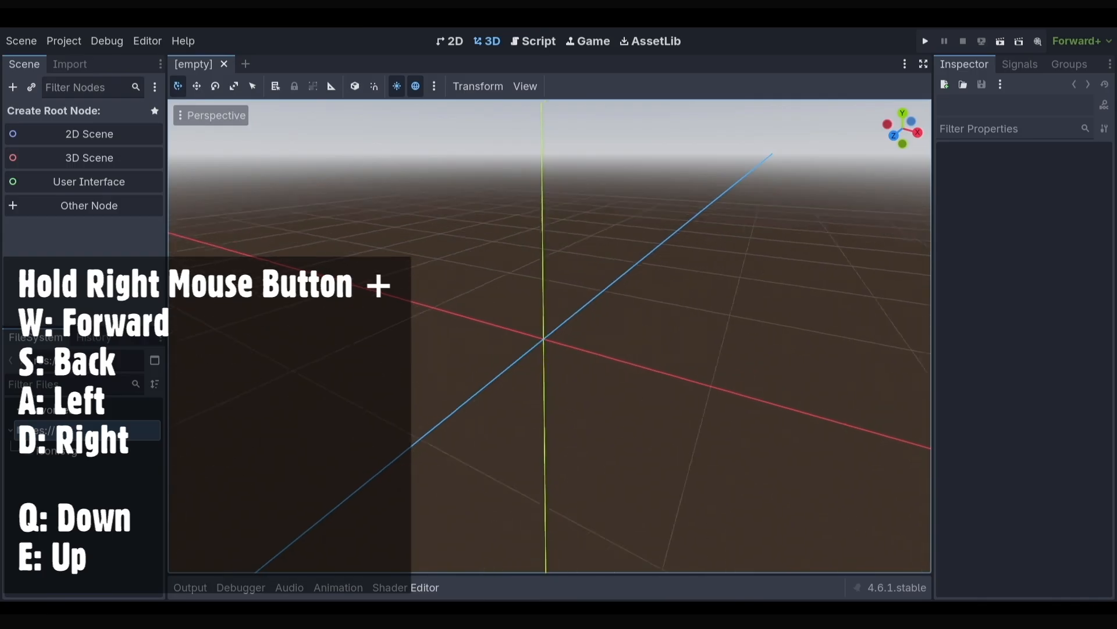
right_drag(549, 336, 552, 328)
key(a)
key(d)
key(a)
key(q)
key(e)
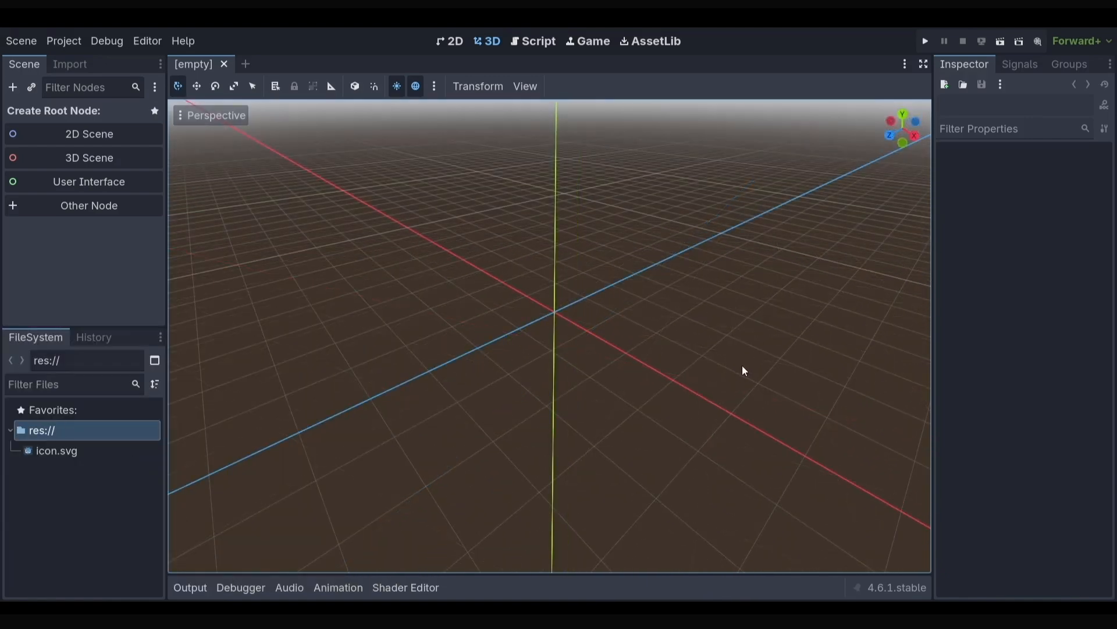
- Zoom and orbit around the scene origin, and pan across the grid in the front orthogonal view
ctrl+middle_drag(740, 374, 778, 384)
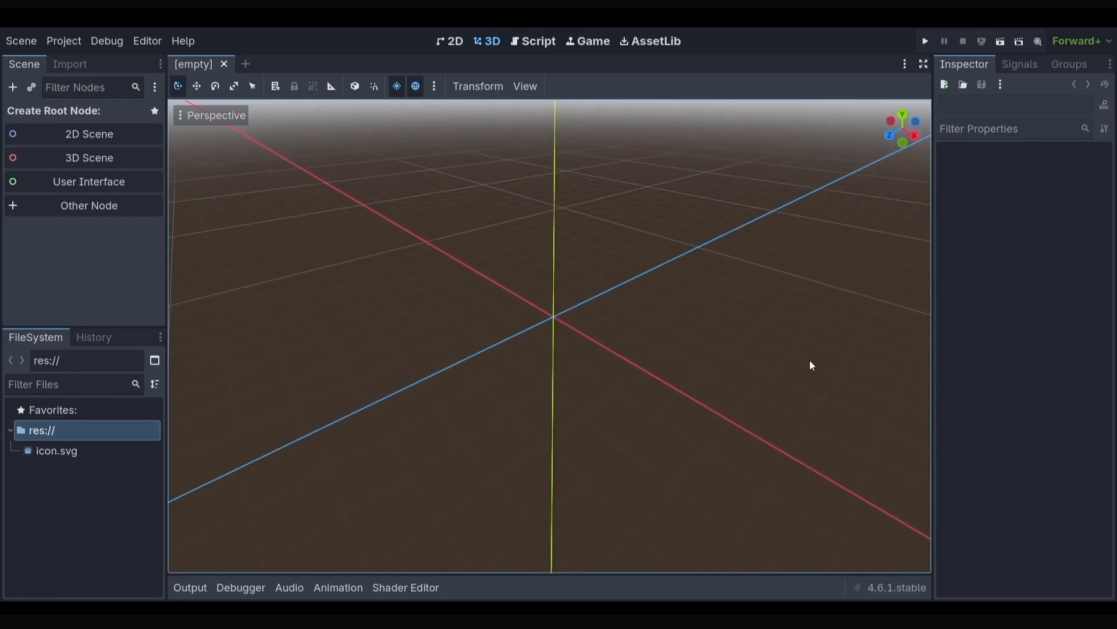
middle_drag(812, 365, 889, 366)
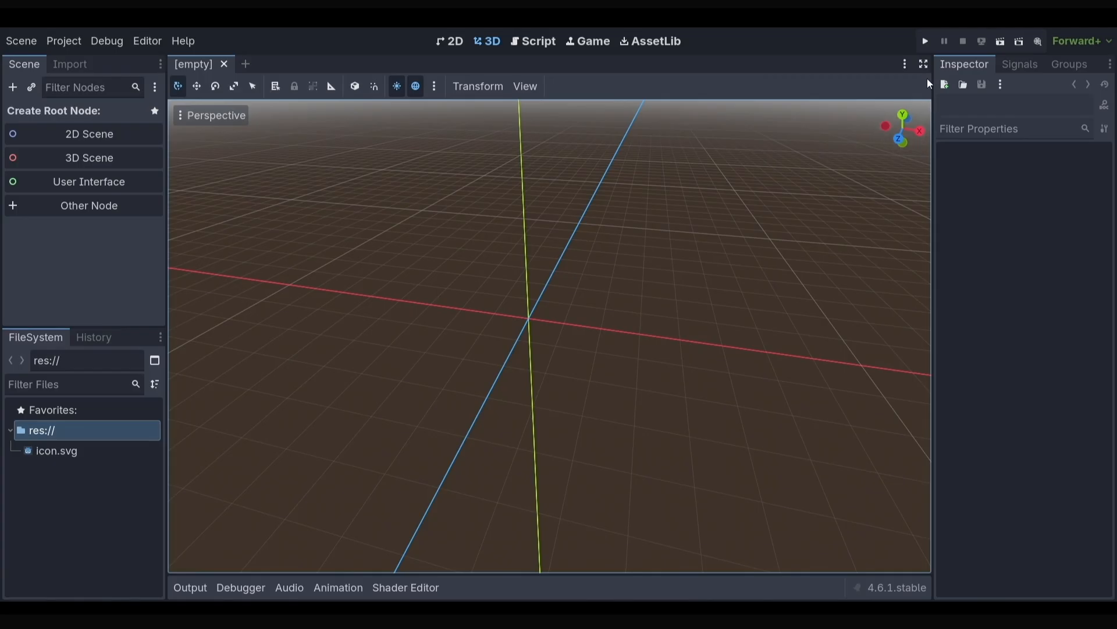
click(901, 138)
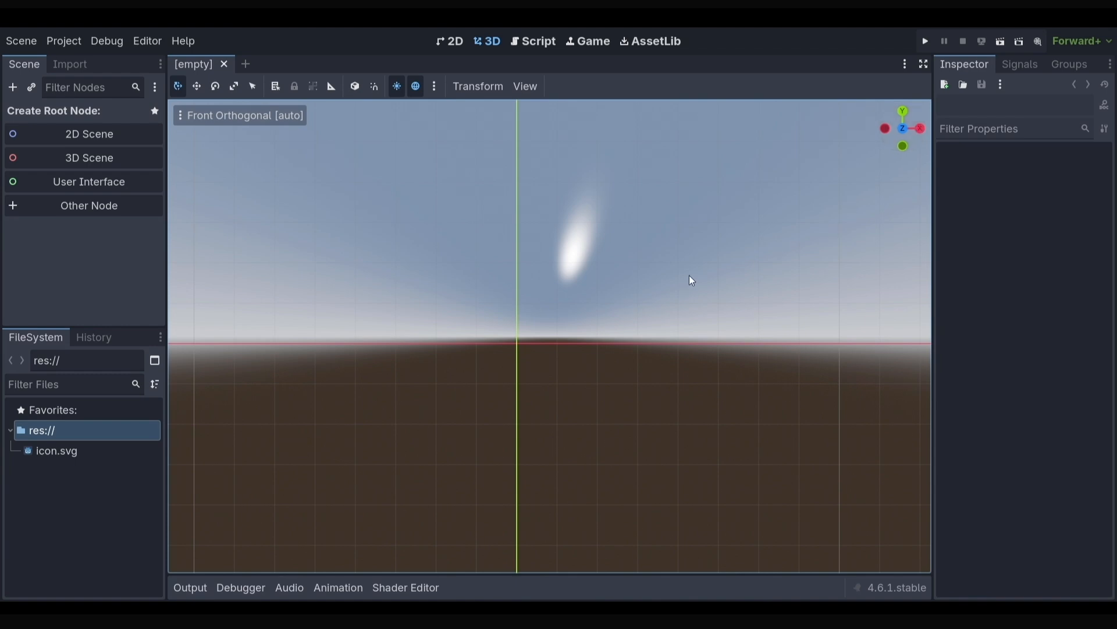
shift+middle_drag(691, 280, 751, 312)
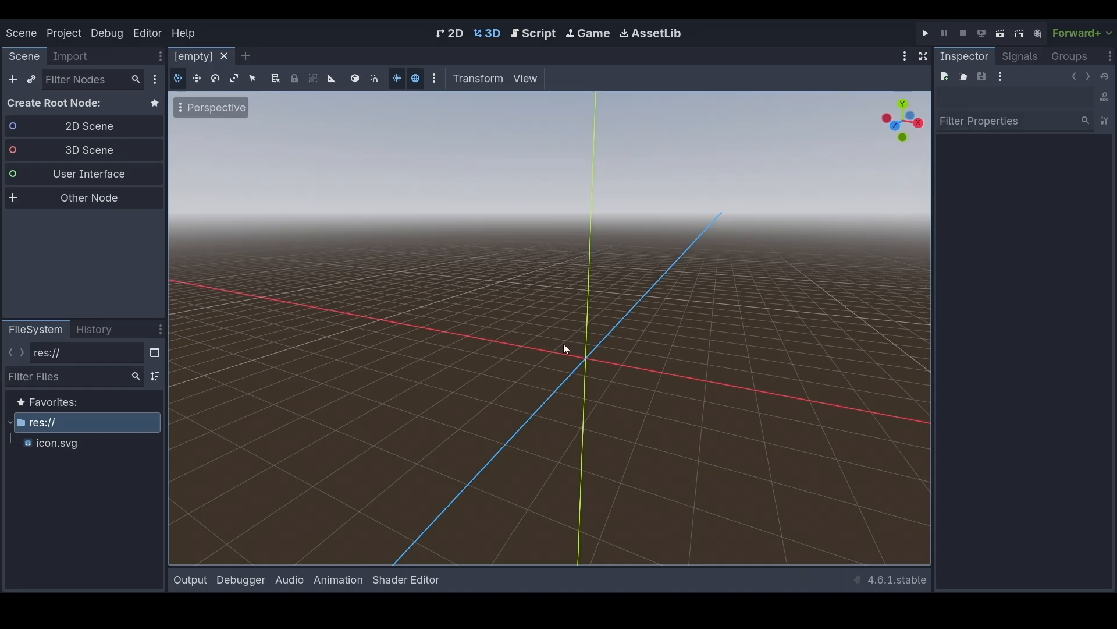
- Add a CharacterBody3D as the root node of the empty scene, finding it with the search term character
click(94, 195)
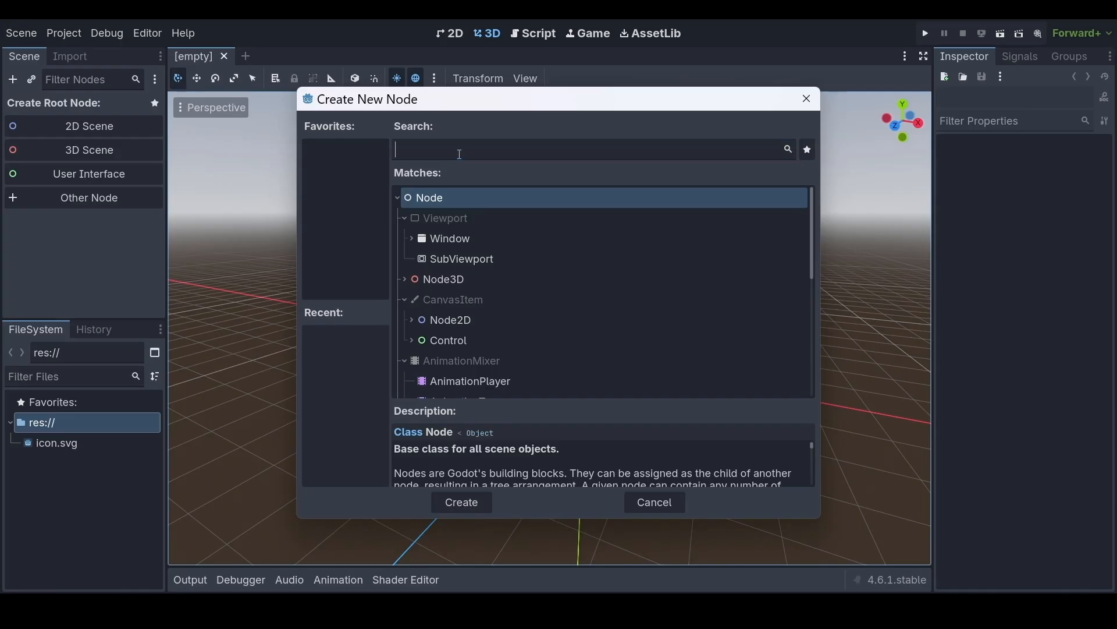
text(character)
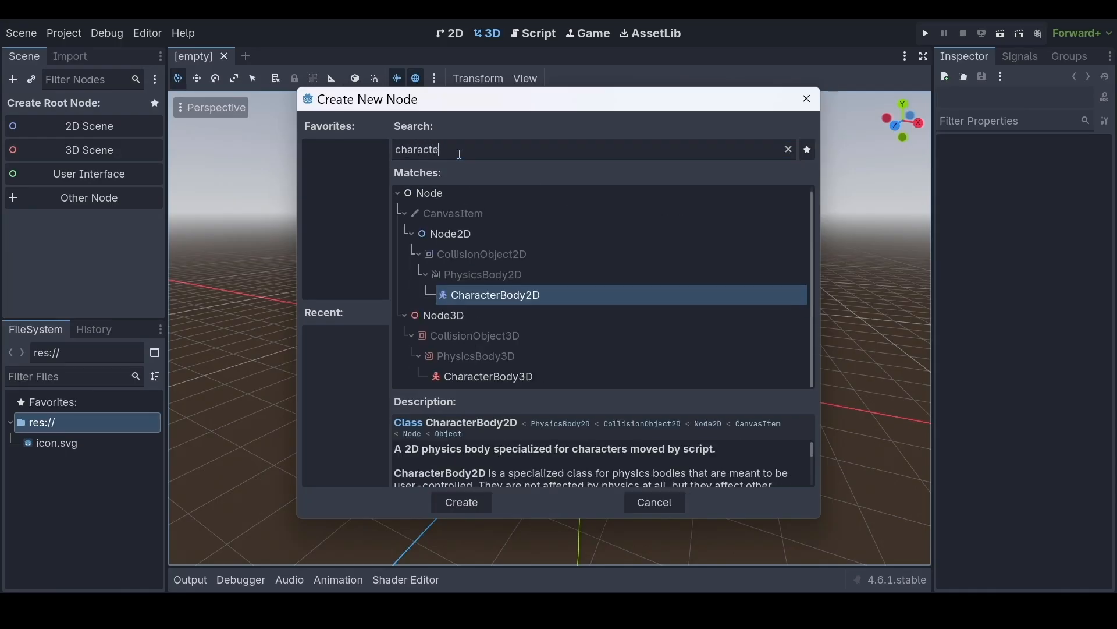
click(518, 387)
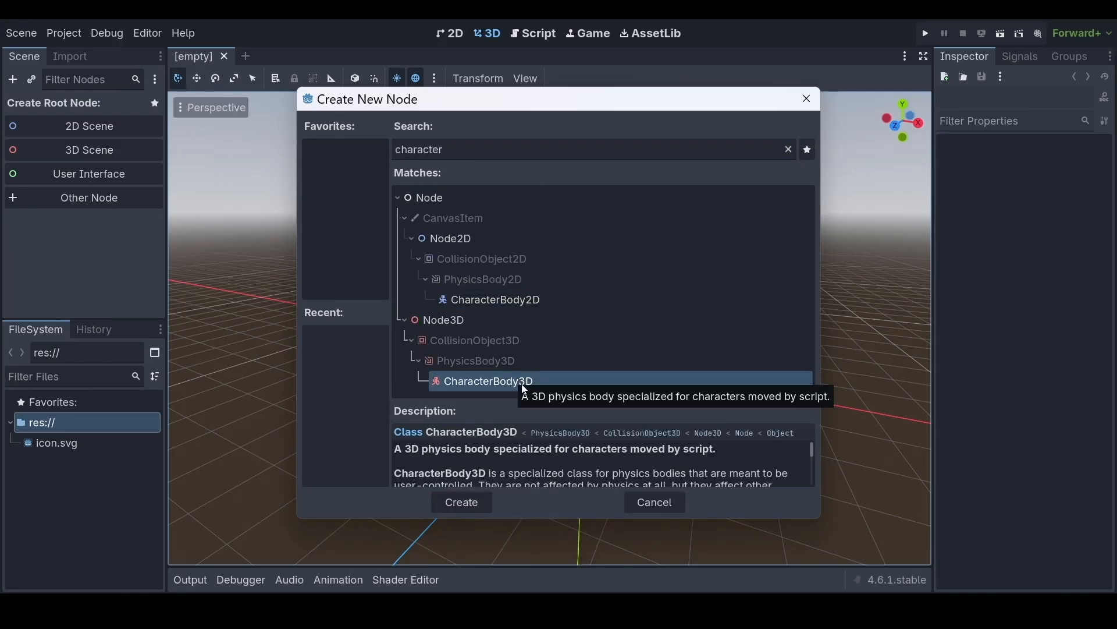
click(468, 500)
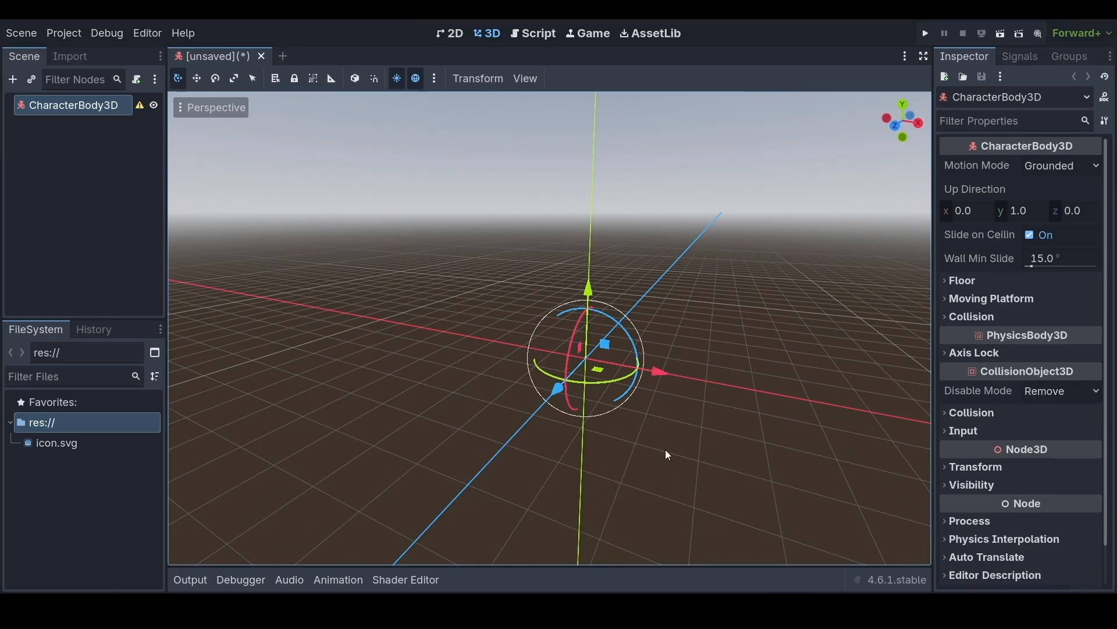
click(14, 34)
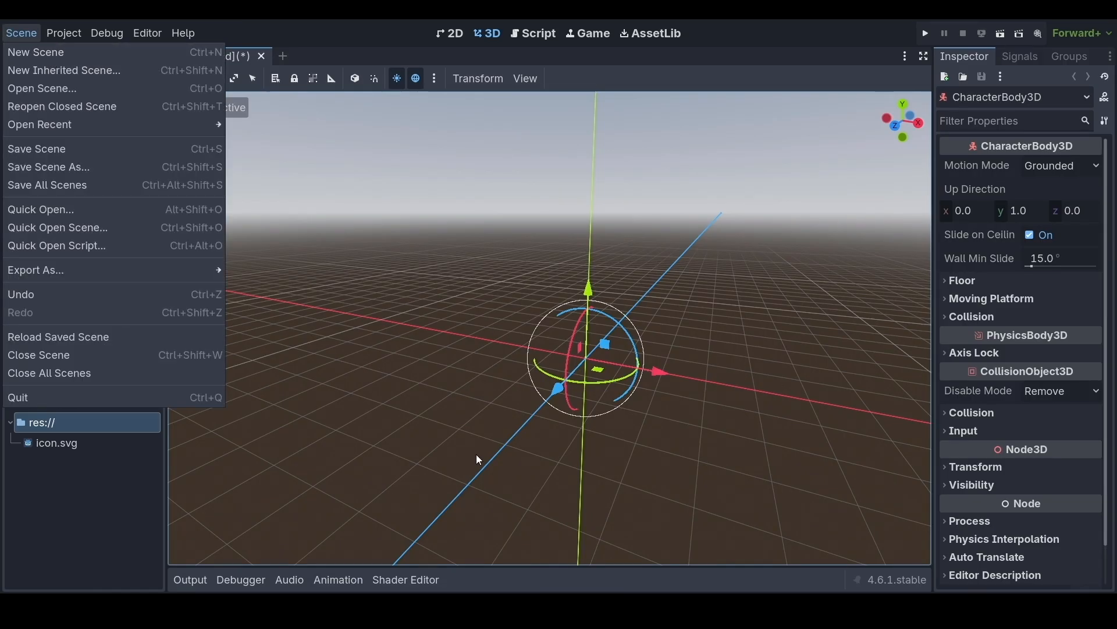
click(470, 504)
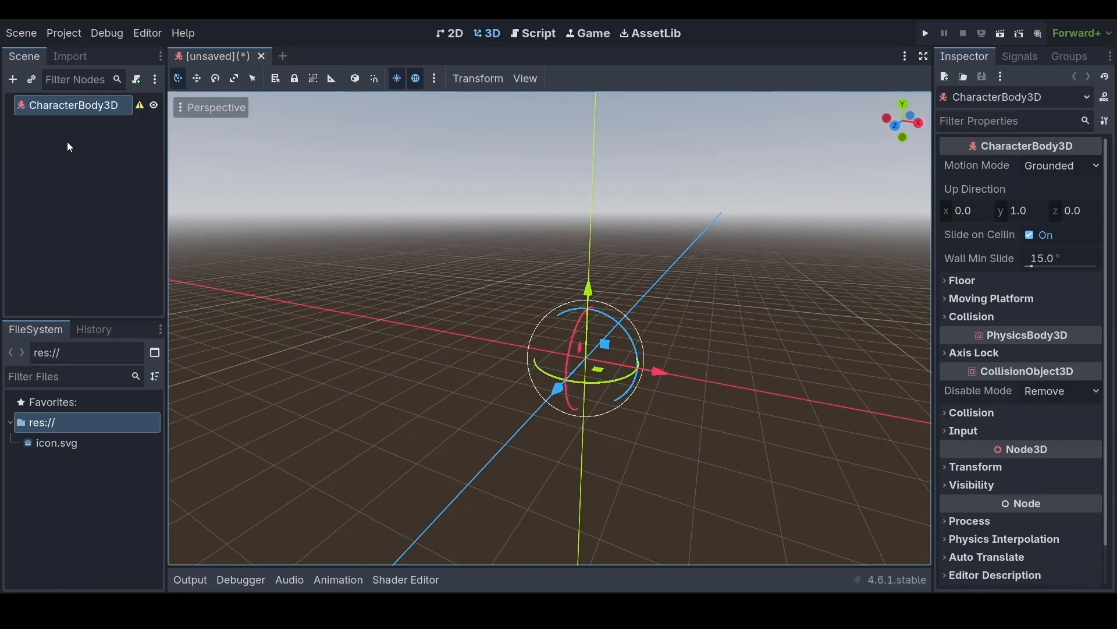
- Rename the CharacterBody3D root node to Character
right_click(70, 106)
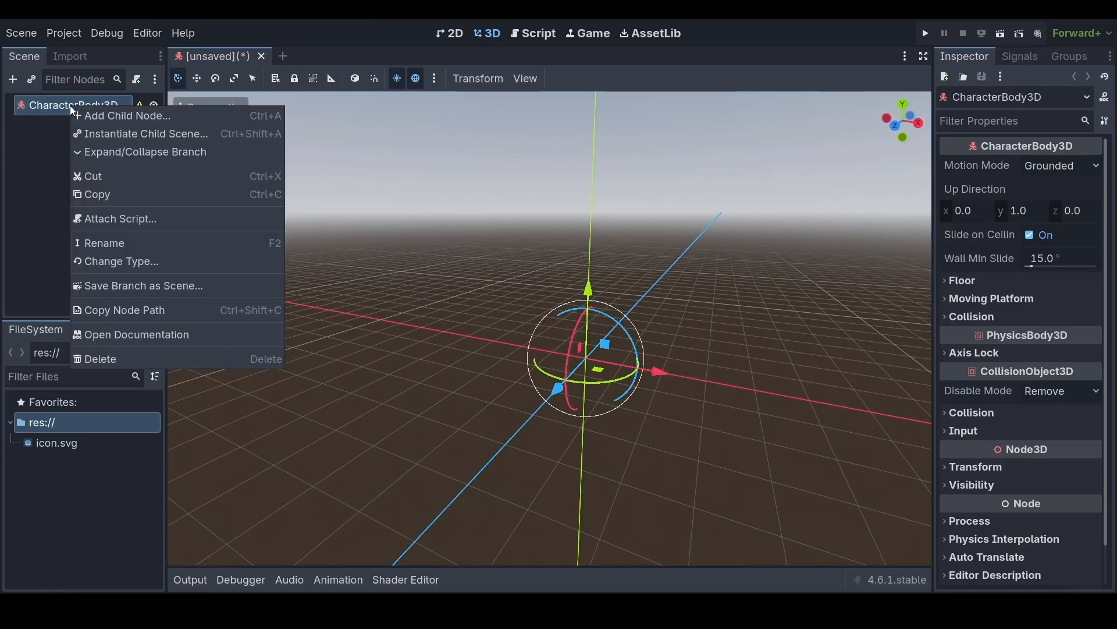
click(120, 246)
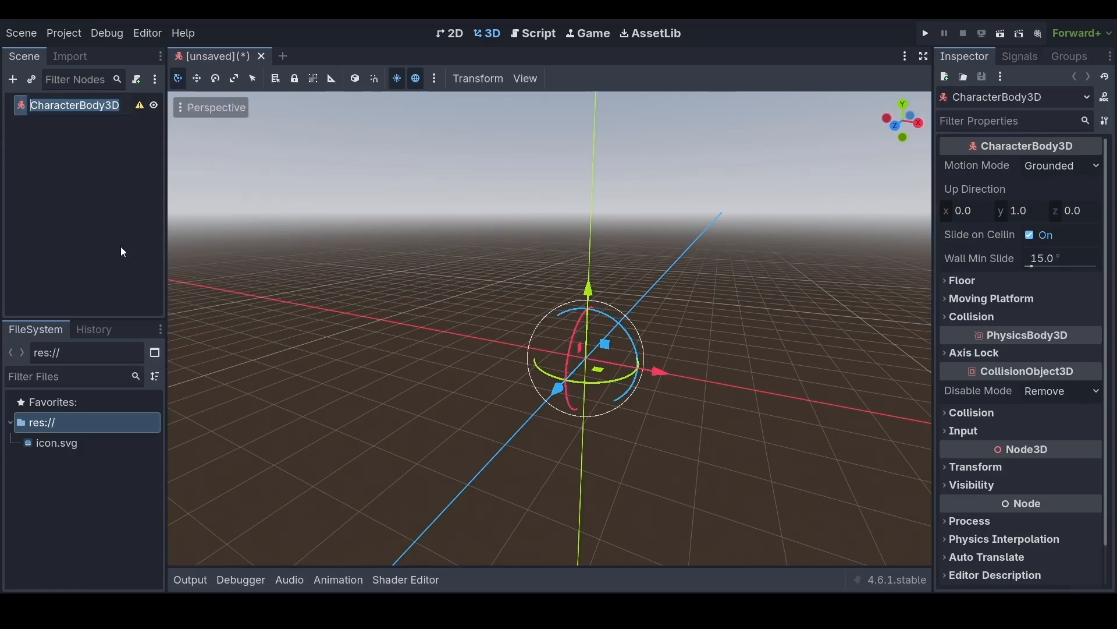
text(C)
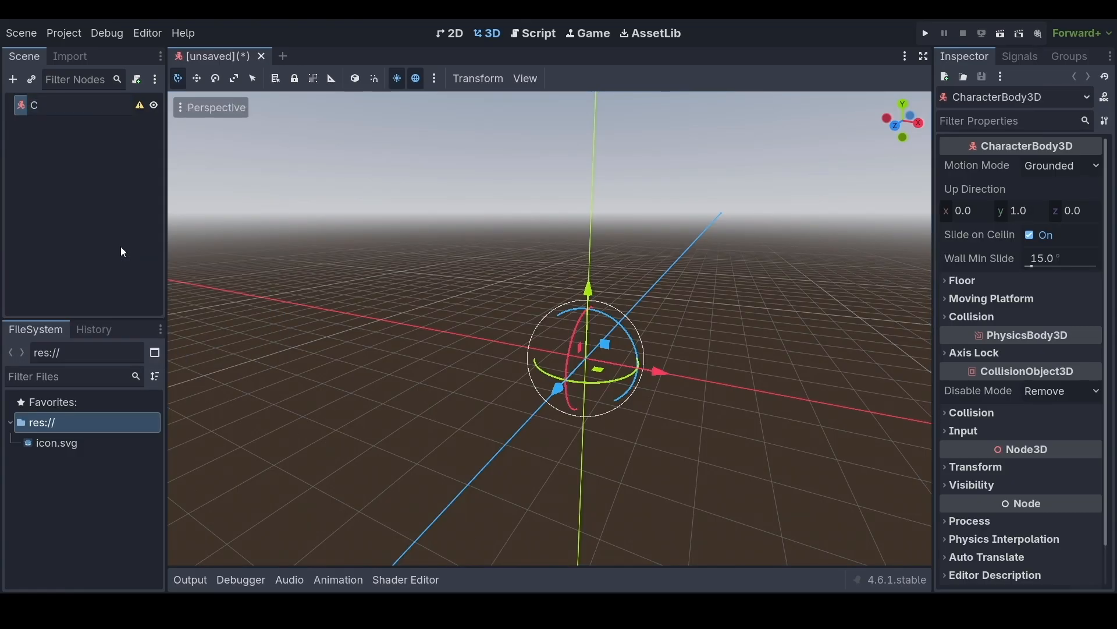
text(haracter)
key(Return)
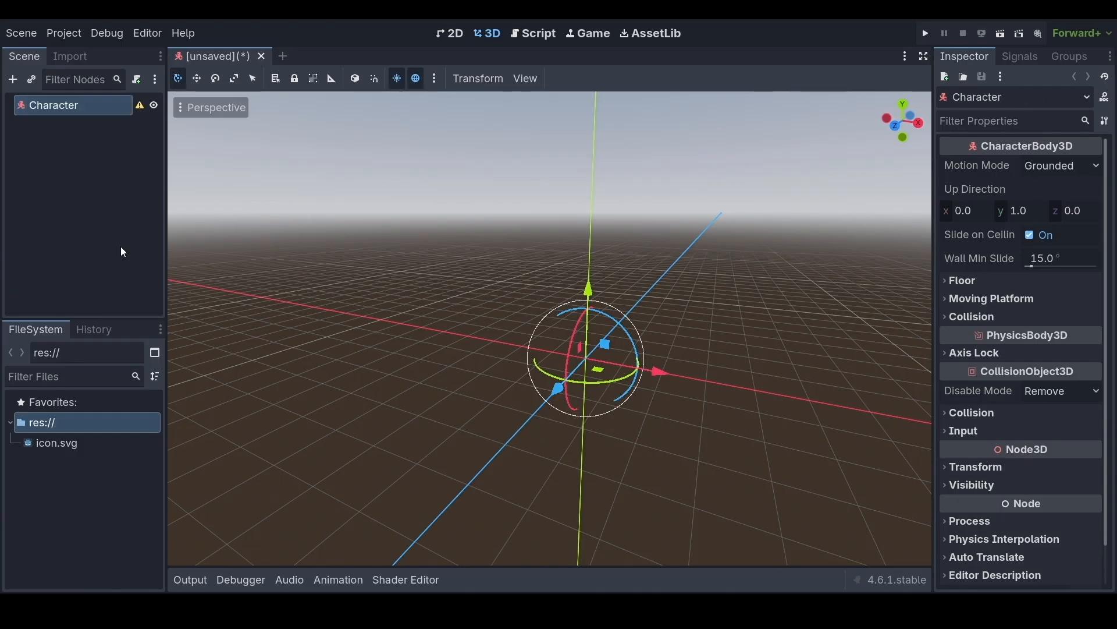
- Add a MeshInstance3D as a child of the Character node, finding it with the search term meshinst
right_click(87, 106)
click(110, 109)
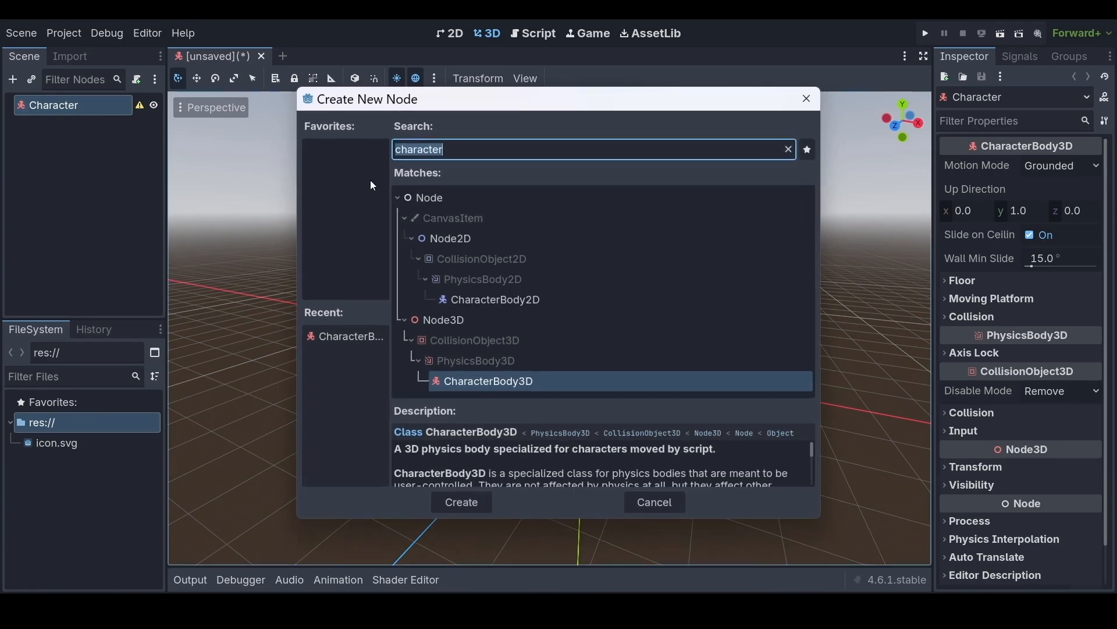
text(meshinst)
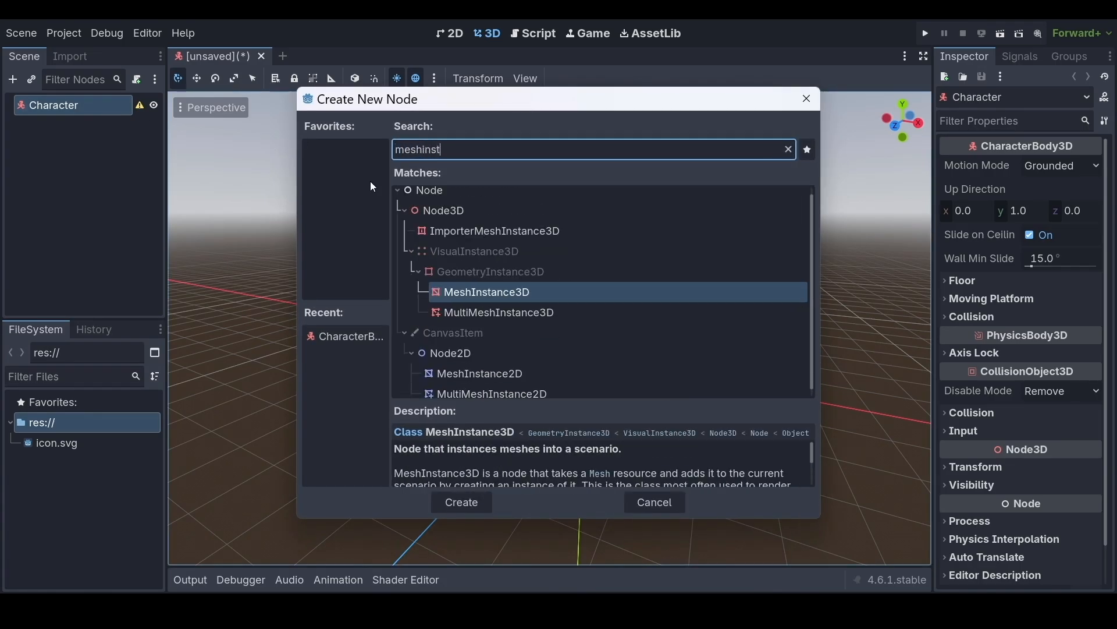
click(544, 297)
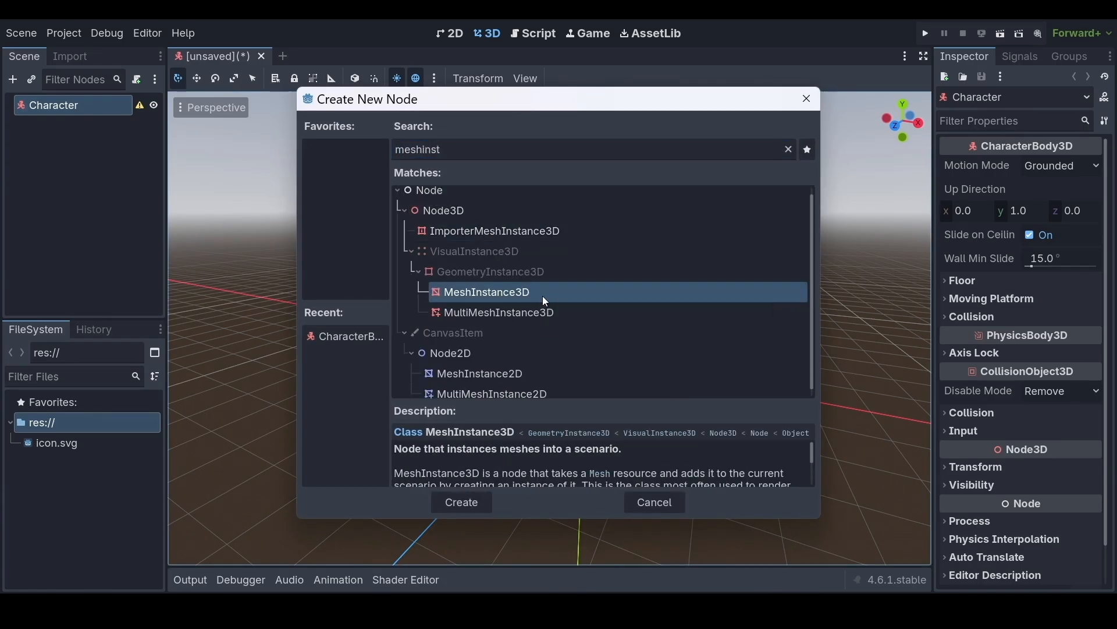
click(475, 501)
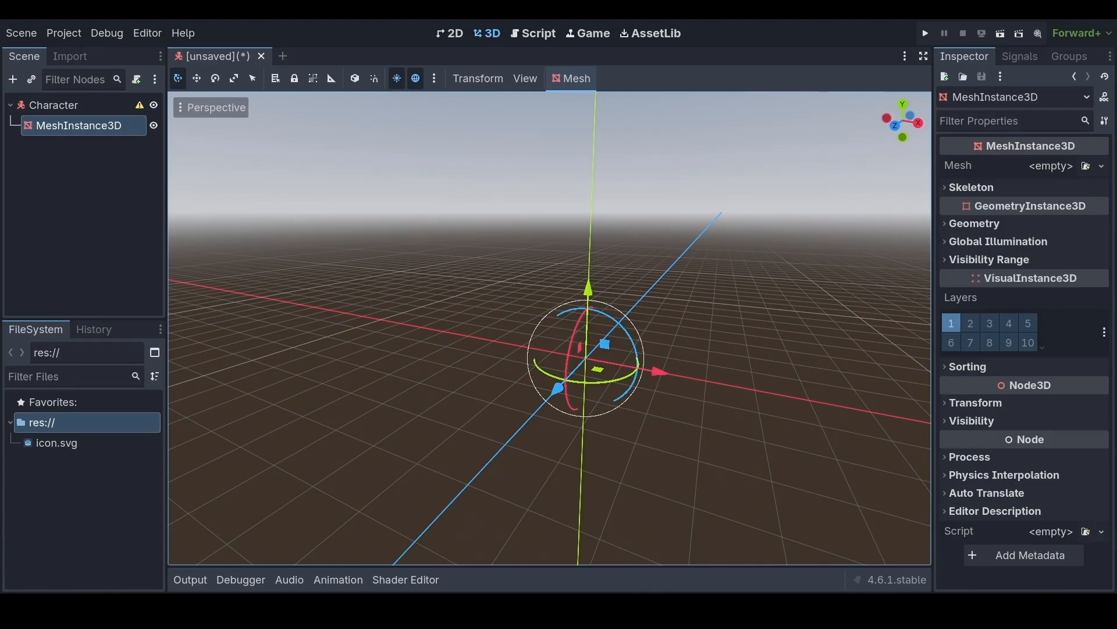
- Save the scene as character.tscn in the project's res:// folder
click(24, 33)
click(58, 145)
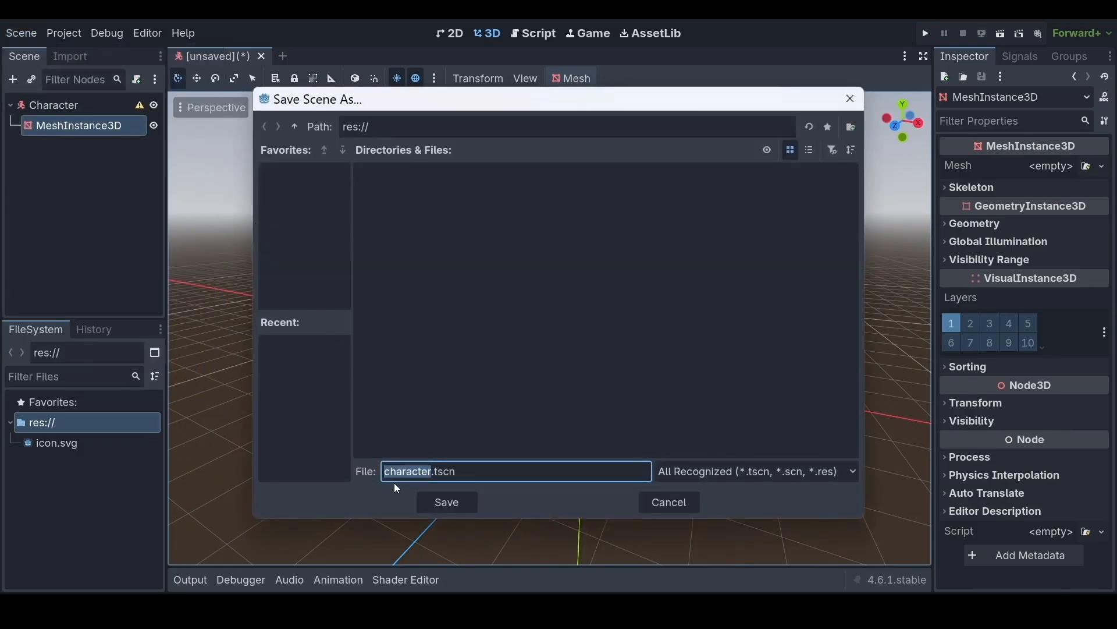
click(446, 502)
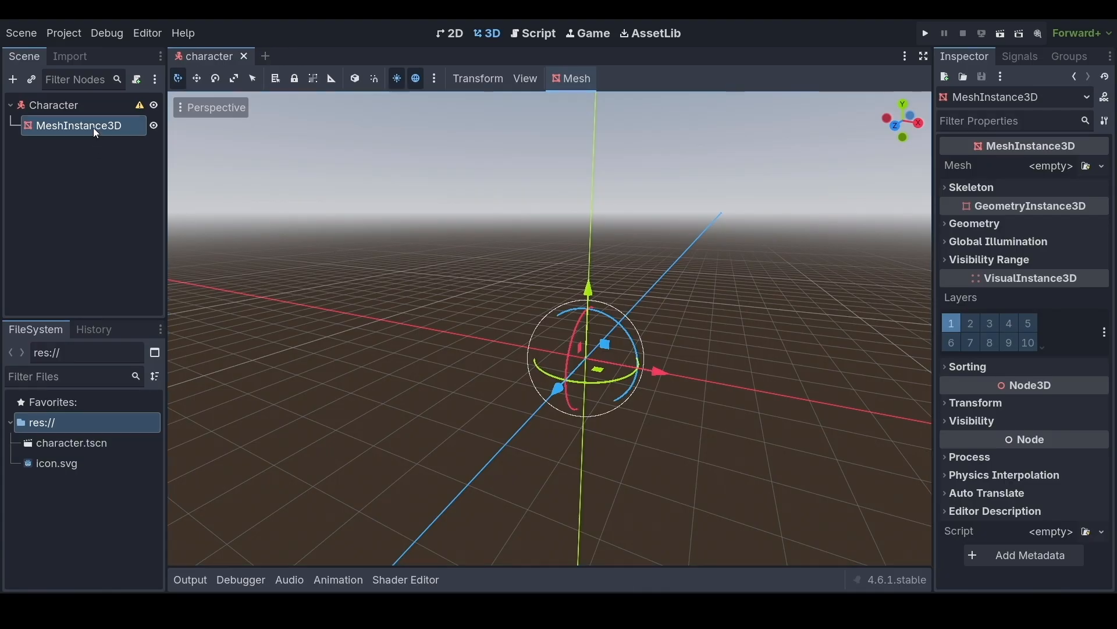
- Assign a new CapsuleMesh to the MeshInstance3D node and look through the capsule's mesh properties
click(1103, 167)
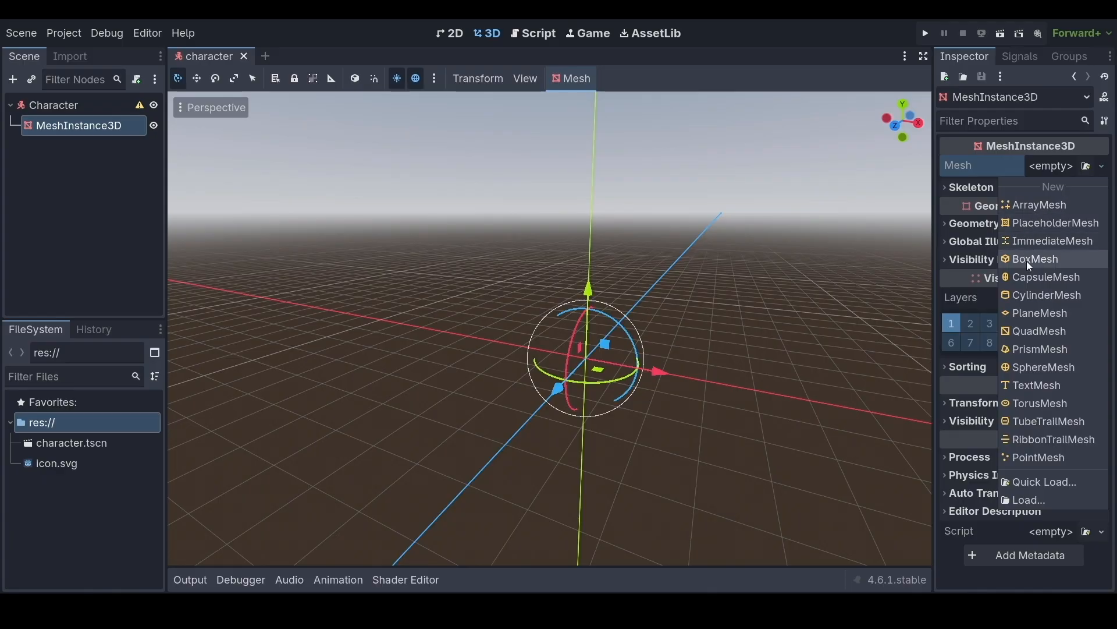
click(1031, 278)
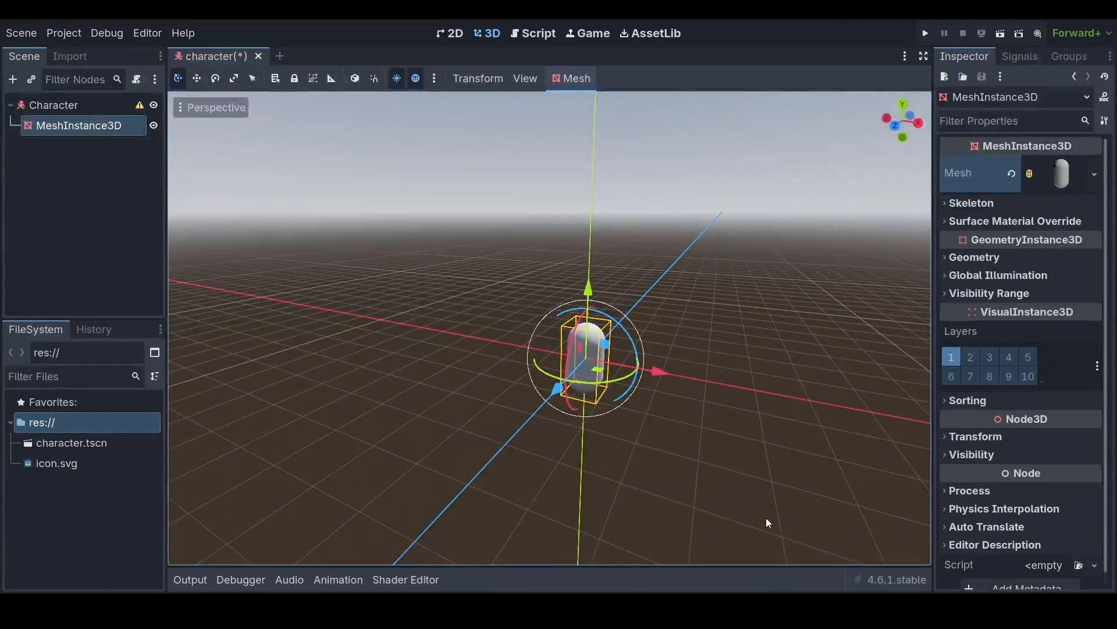
click(1059, 174)
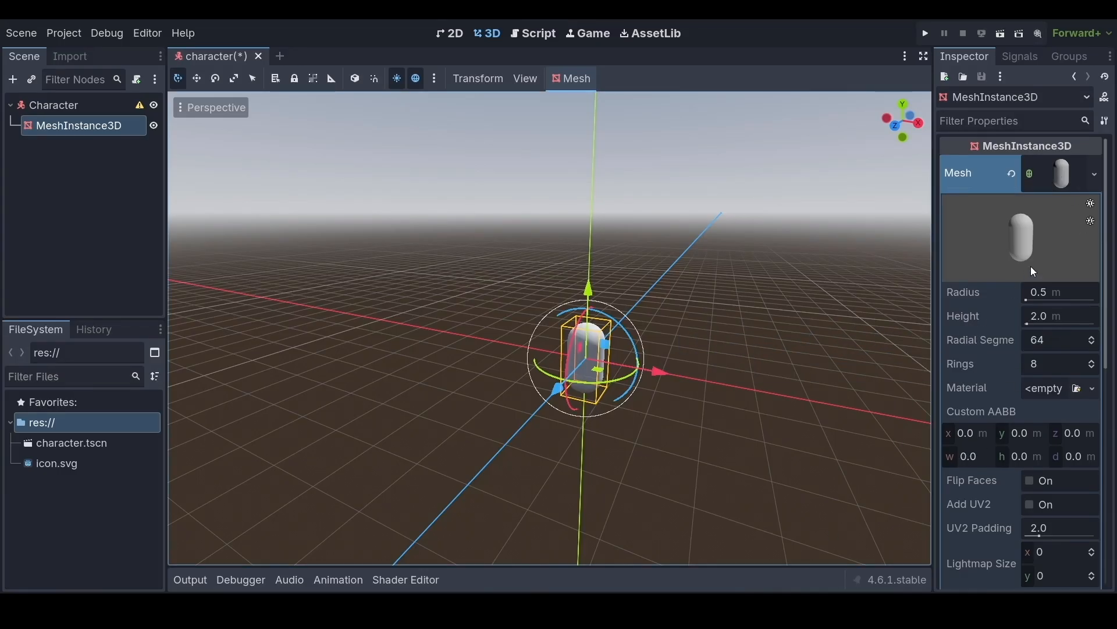
click(1073, 171)
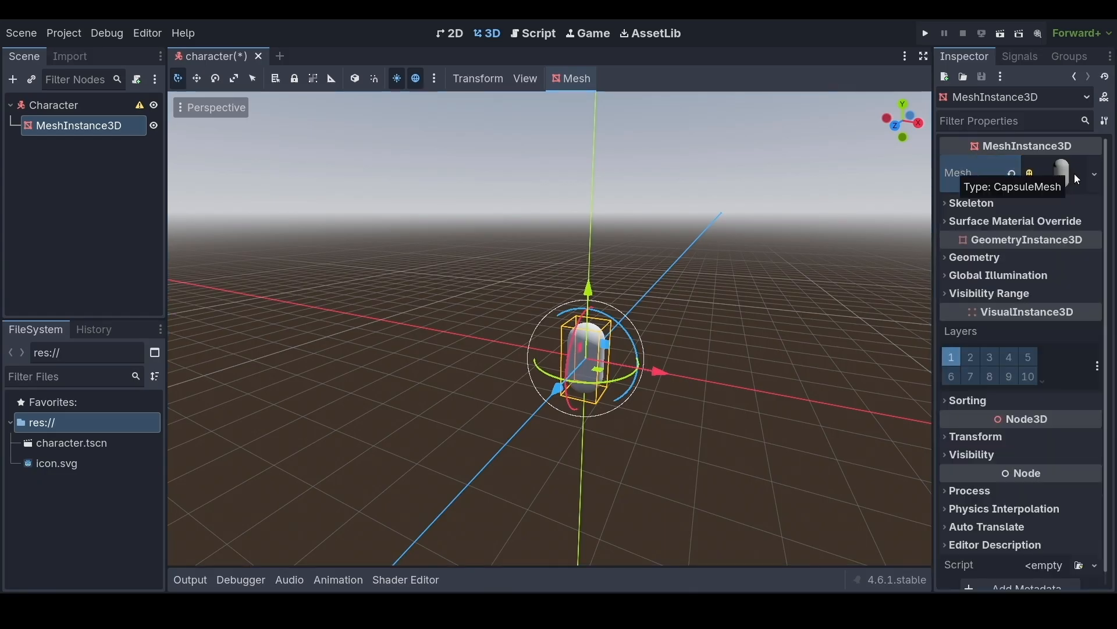
- Set the MeshInstance3D node's Y position to 1 m in its transform
click(945, 437)
drag(1112, 304, 1112, 411)
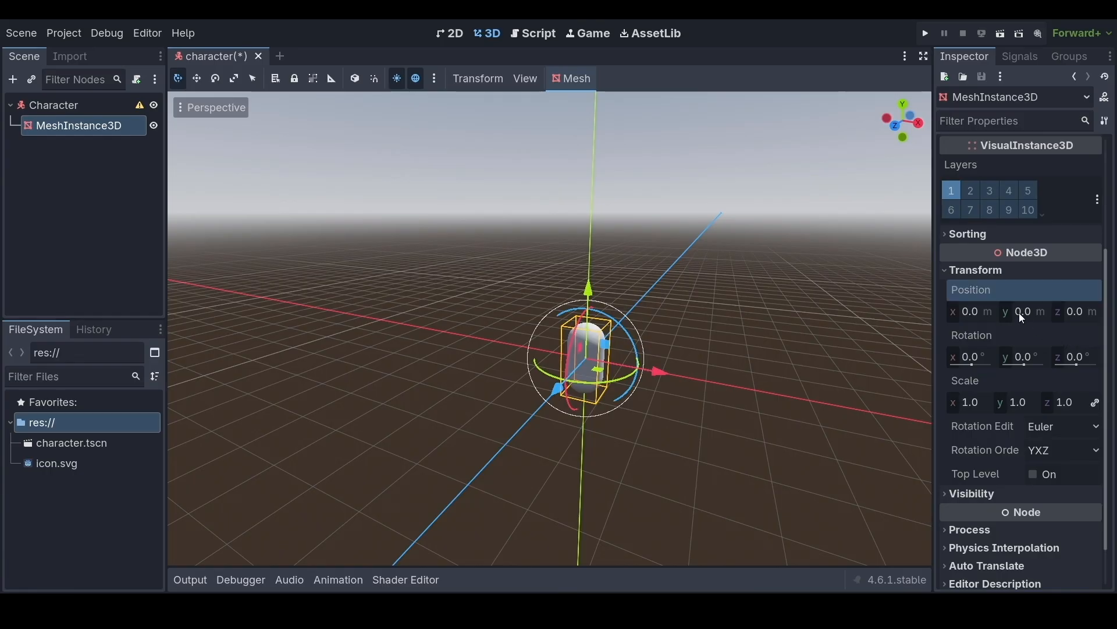
text(1)
key(Return)
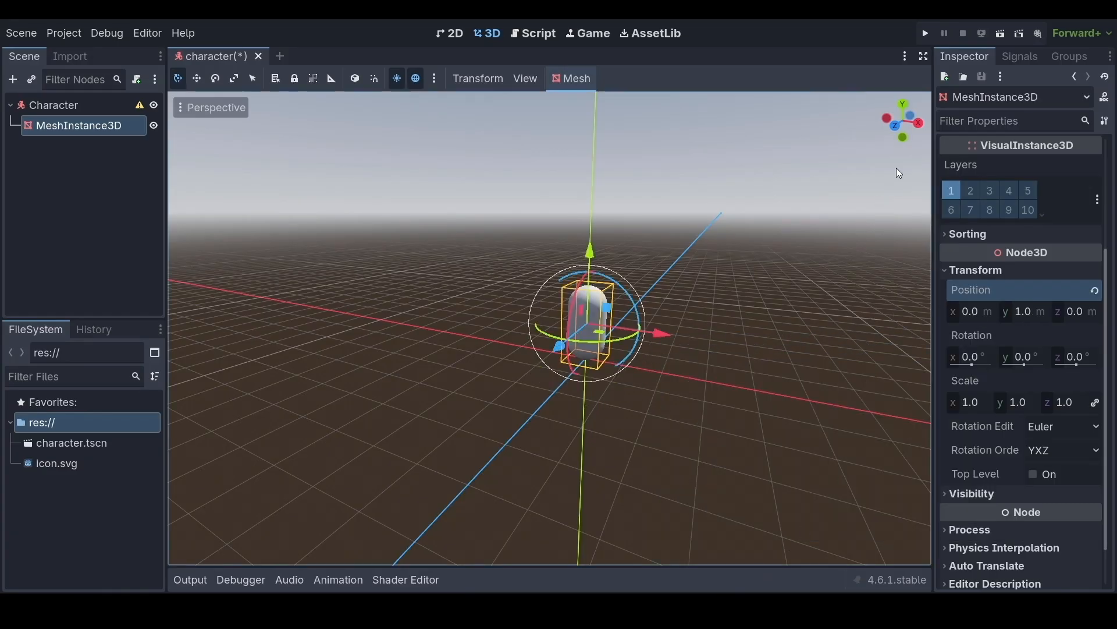
- Add a Camera3D as a child of the Character node, finding it with the search term camera
click(899, 128)
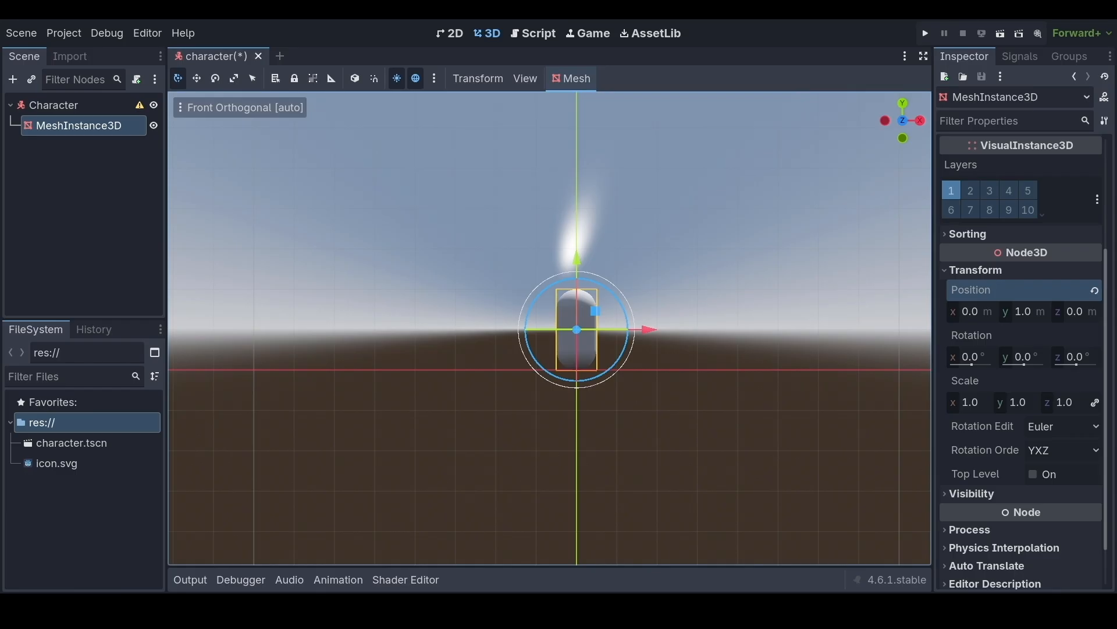
right_click(87, 107)
click(109, 112)
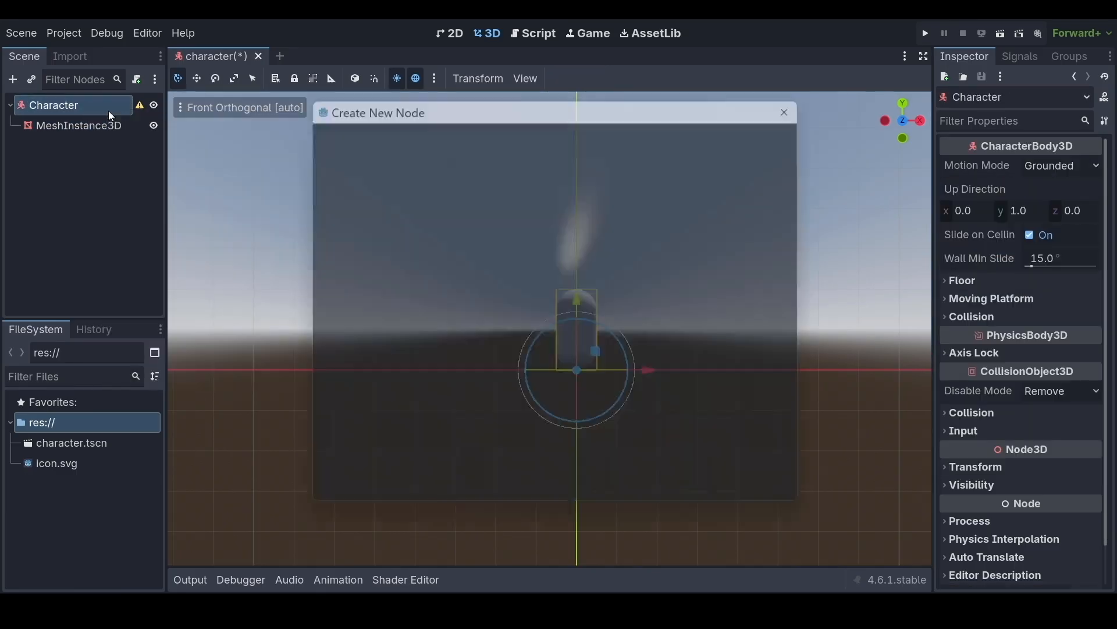
text(camera)
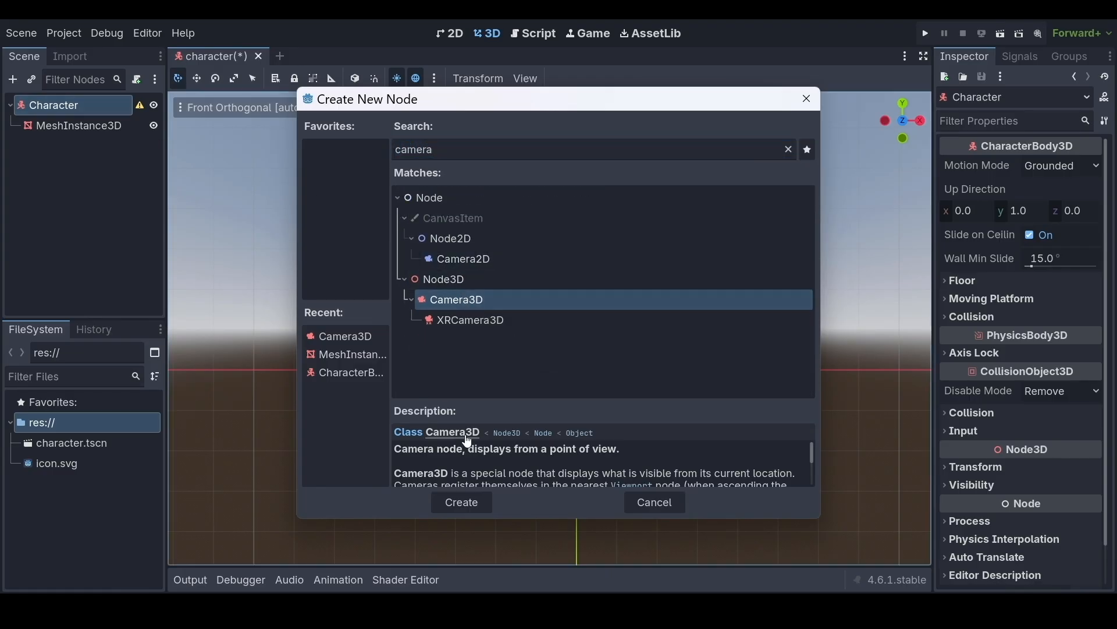
click(460, 501)
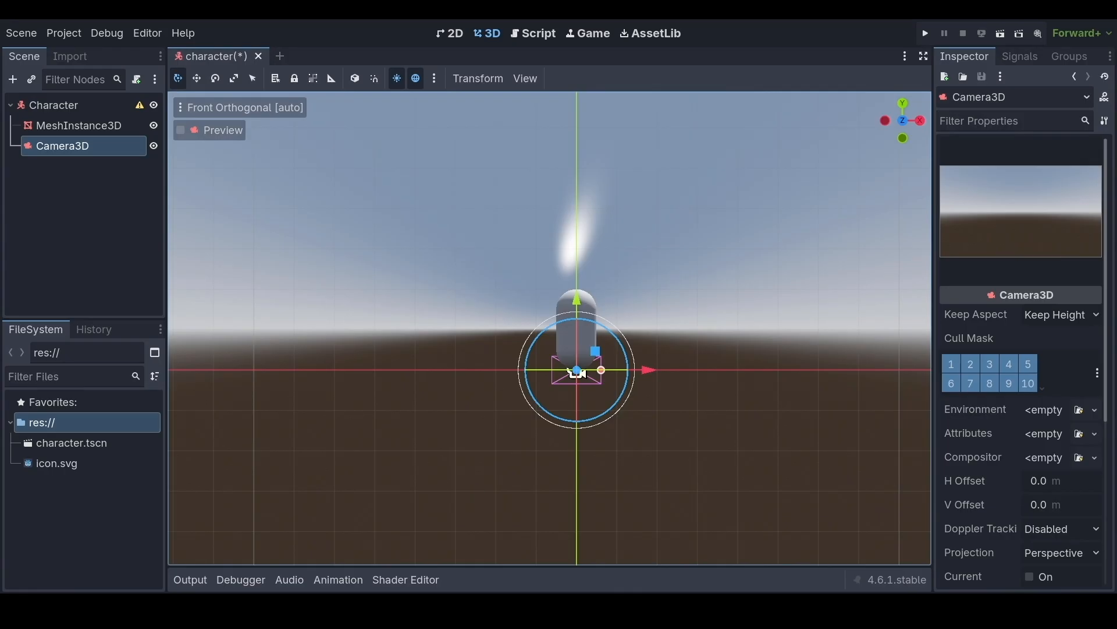
- Position the Camera3D node at Y 1 m and Z 2 m, then deselect it
click(920, 123)
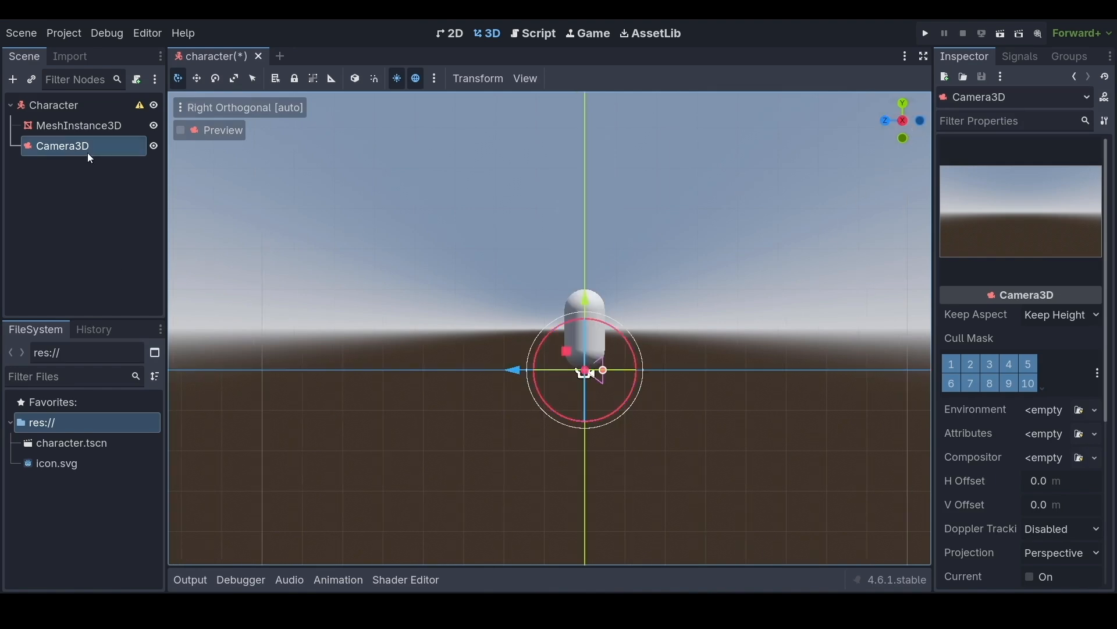
scroll(1109, 321, down, 5)
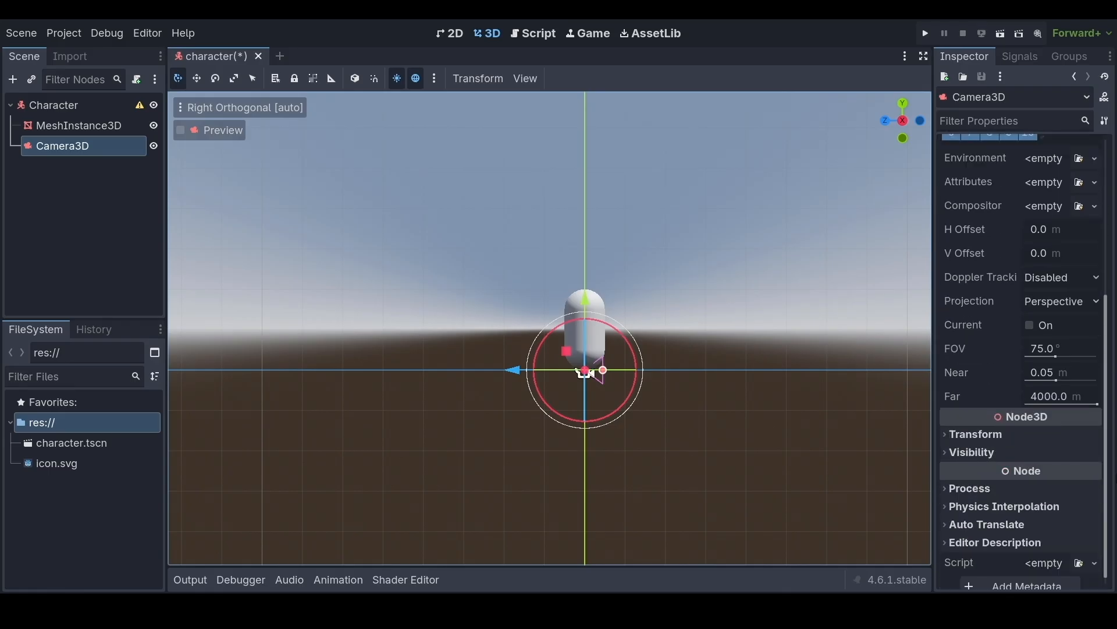
click(955, 424)
click(1021, 464)
text(1)
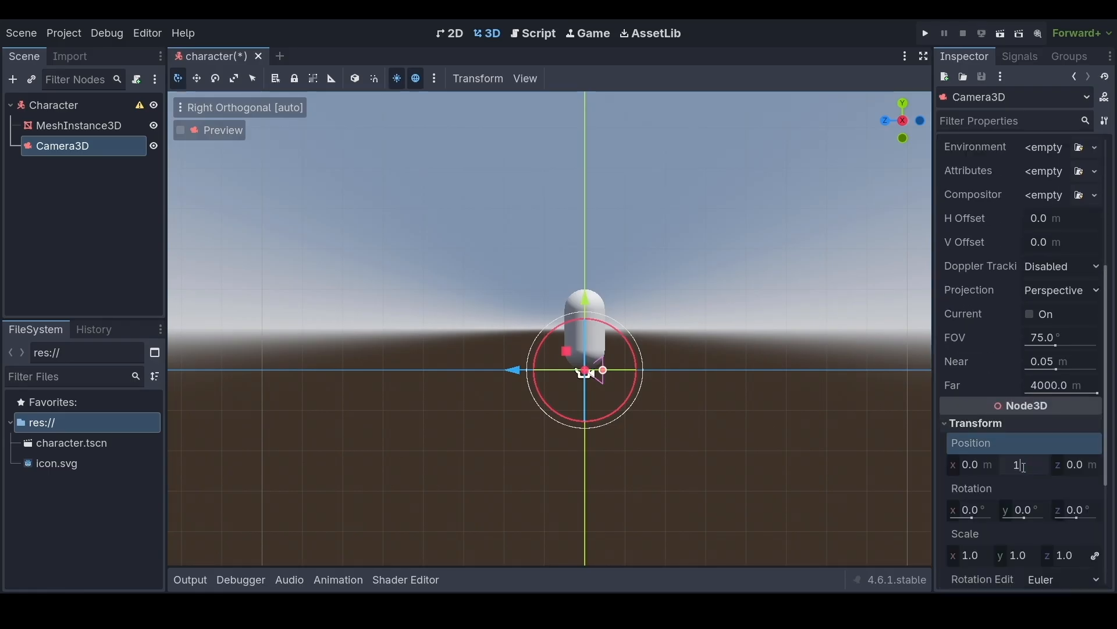
key(Return)
text(2)
key(Return)
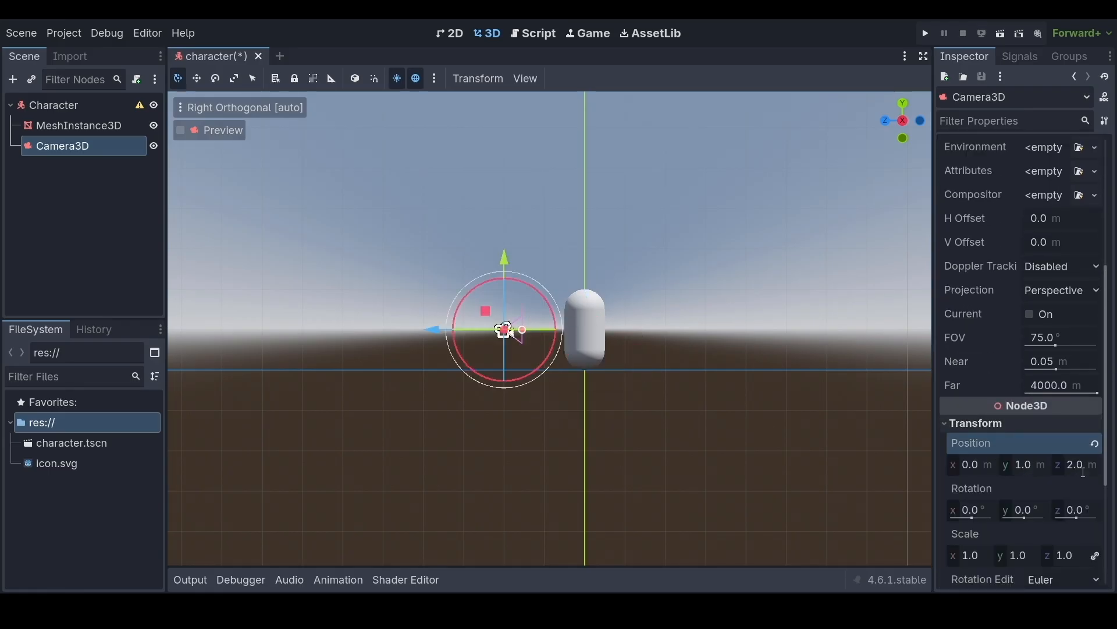
click(74, 234)
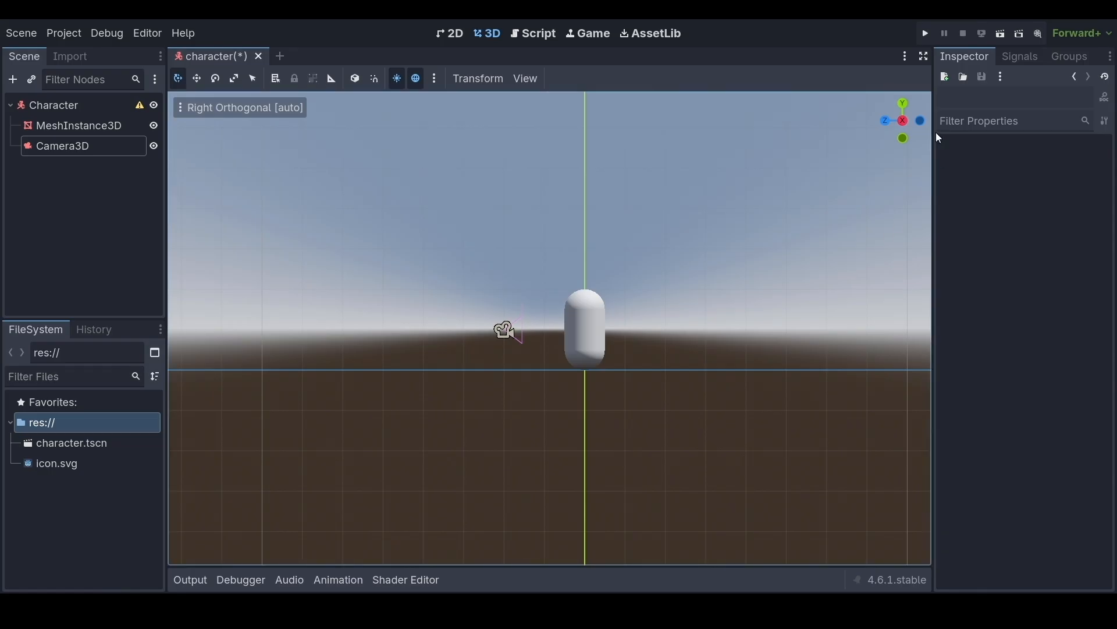
- Run the project with the current character scene as its main scene, and close the game window after checking the capsule
click(904, 104)
click(926, 35)
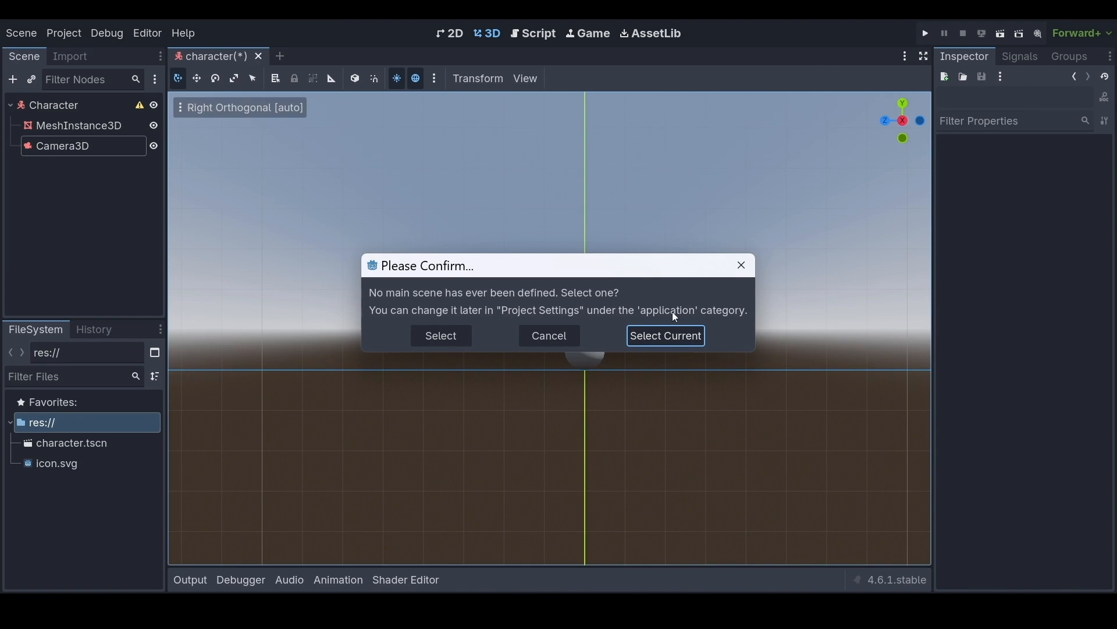
click(673, 336)
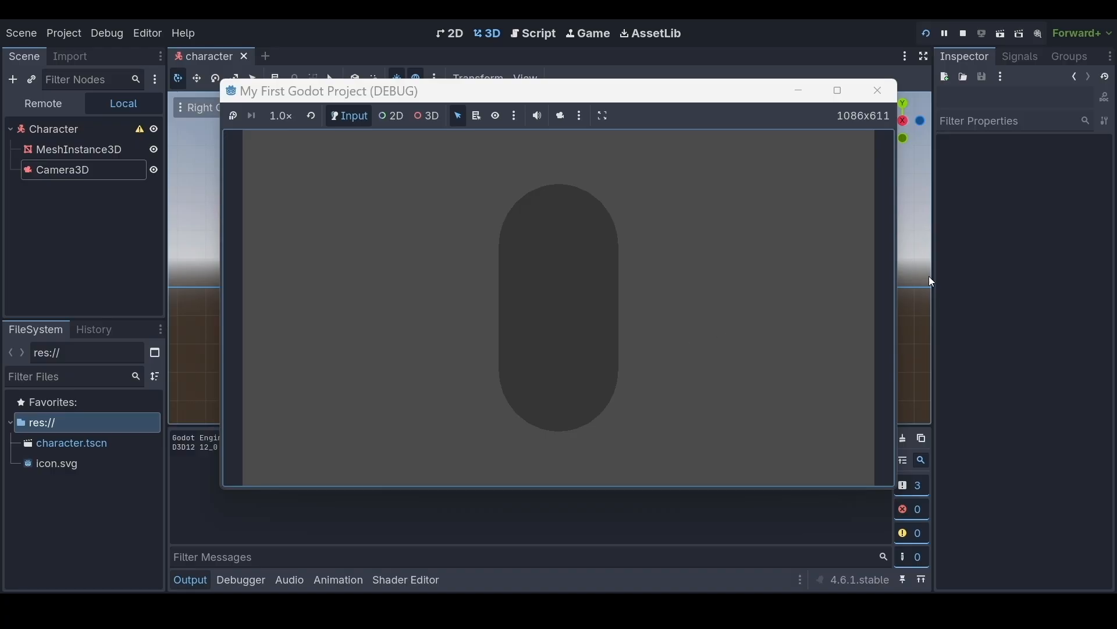
click(880, 90)
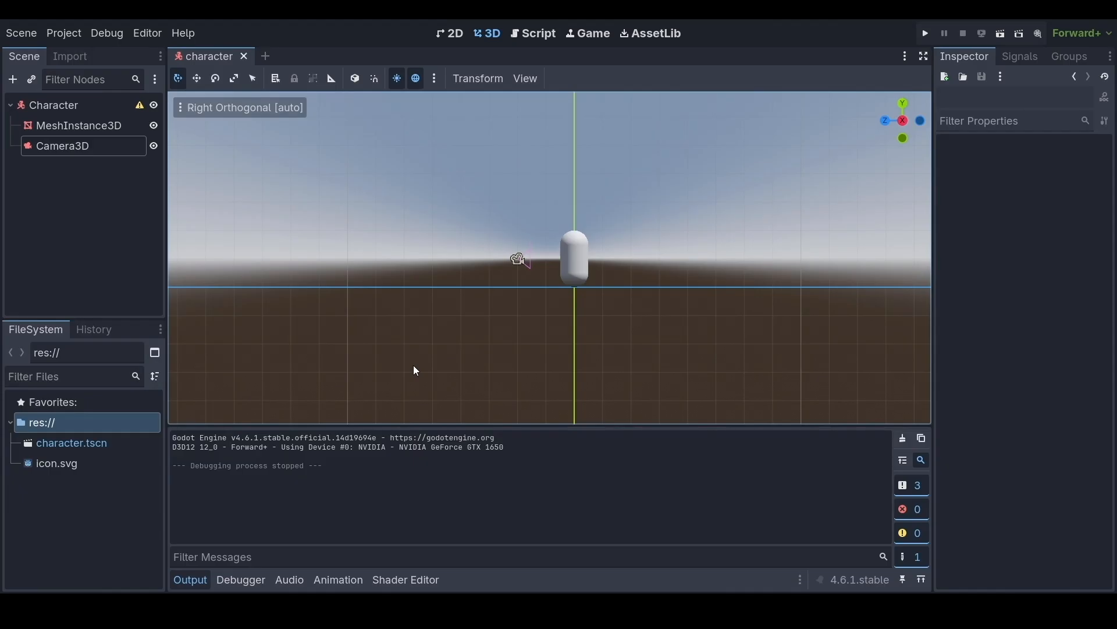
- Create a new scene with a Node3D as its 3D root node
click(20, 33)
click(39, 48)
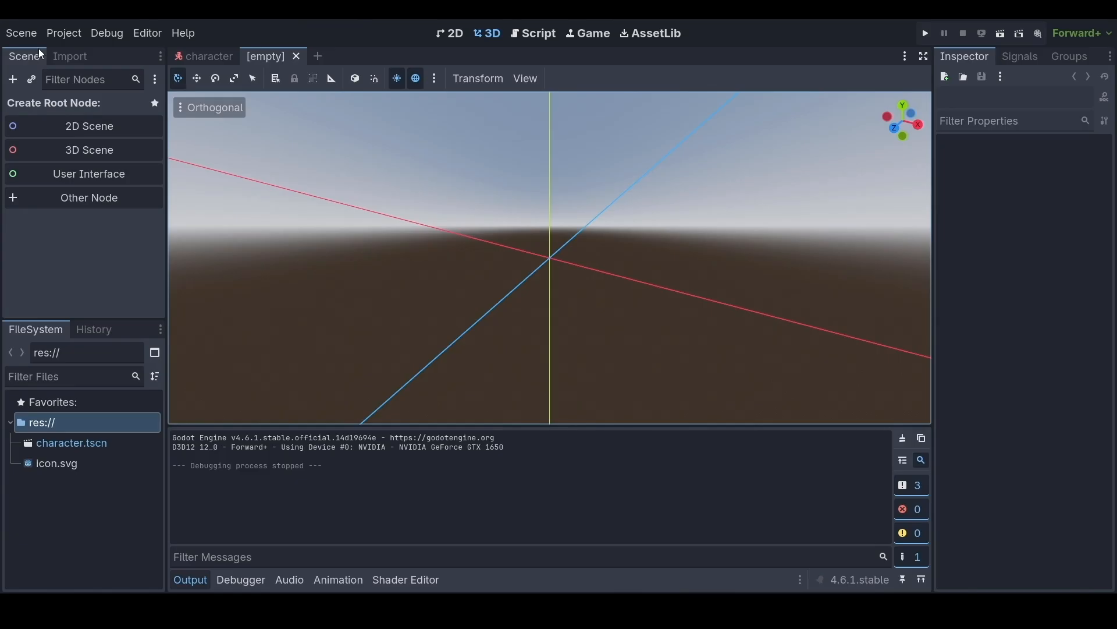
click(85, 150)
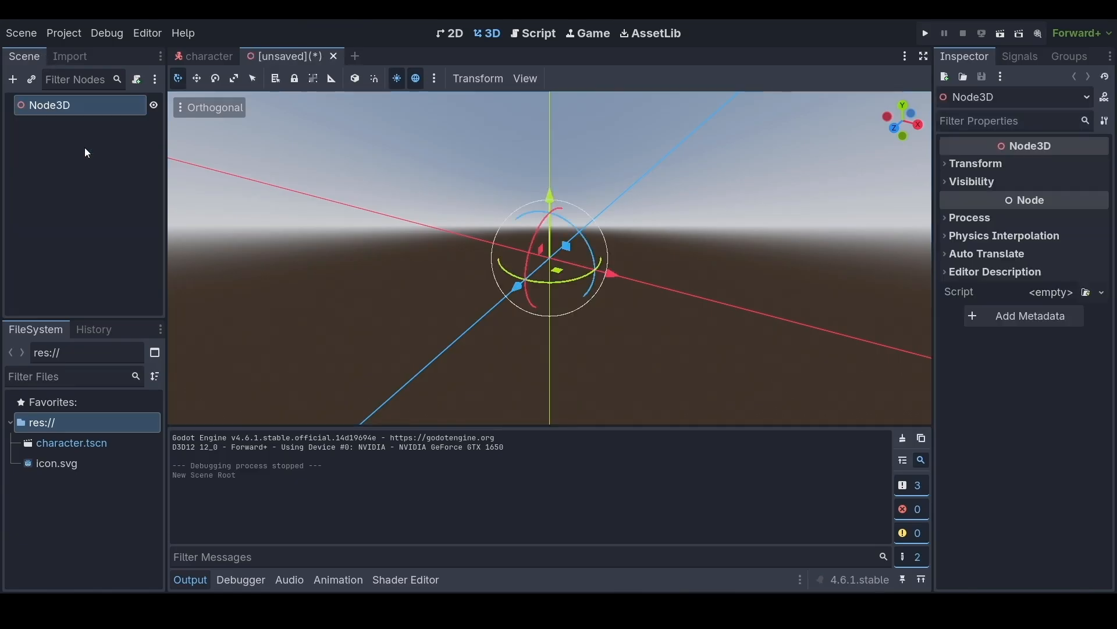
- Add a MeshInstance3D as a child of the root node, finding it with the search term meshin, and assign it a BoxMesh
right_click(89, 106)
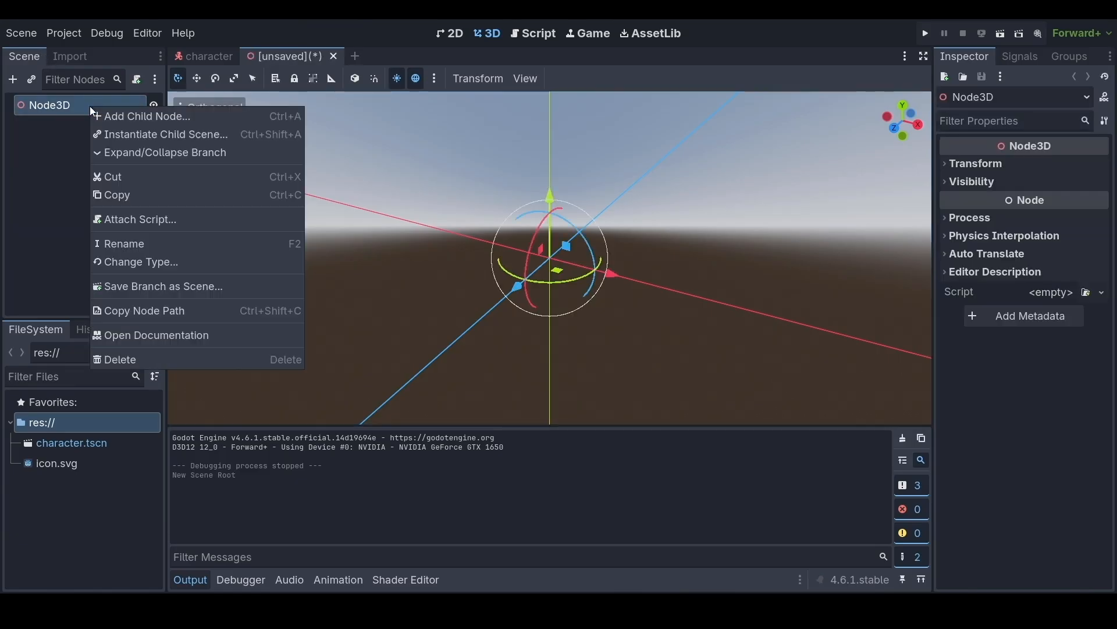
click(118, 114)
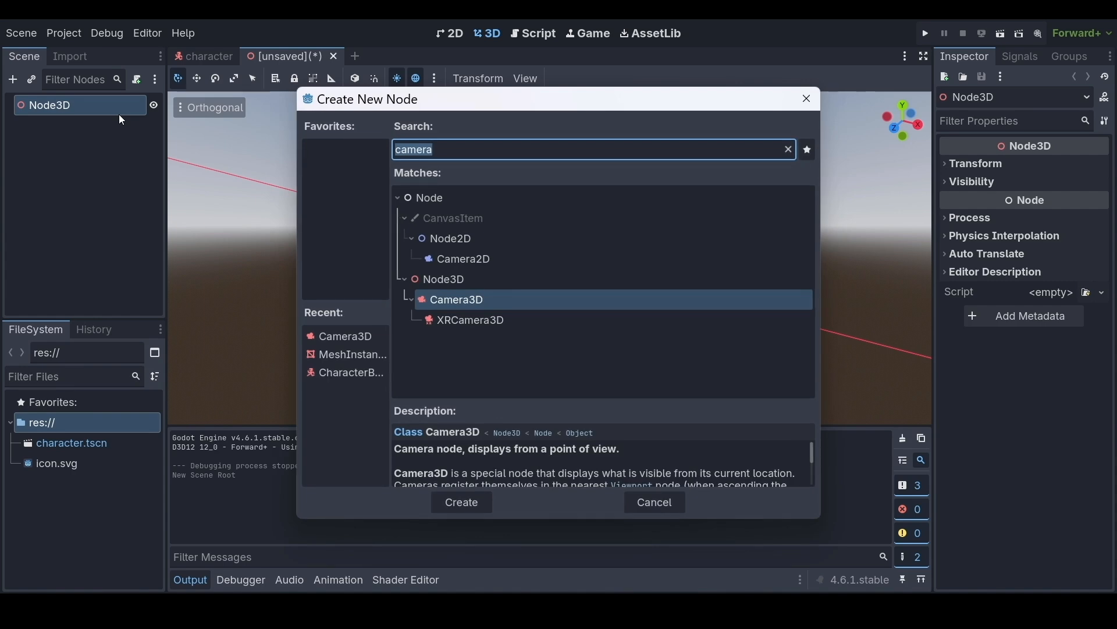
text(meshin)
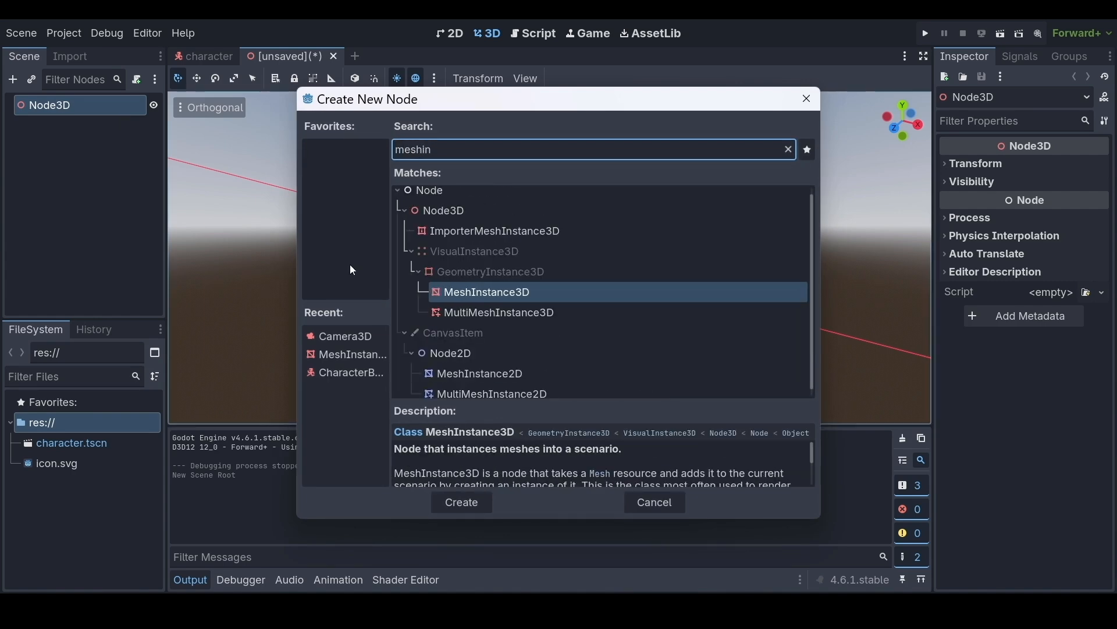
click(543, 288)
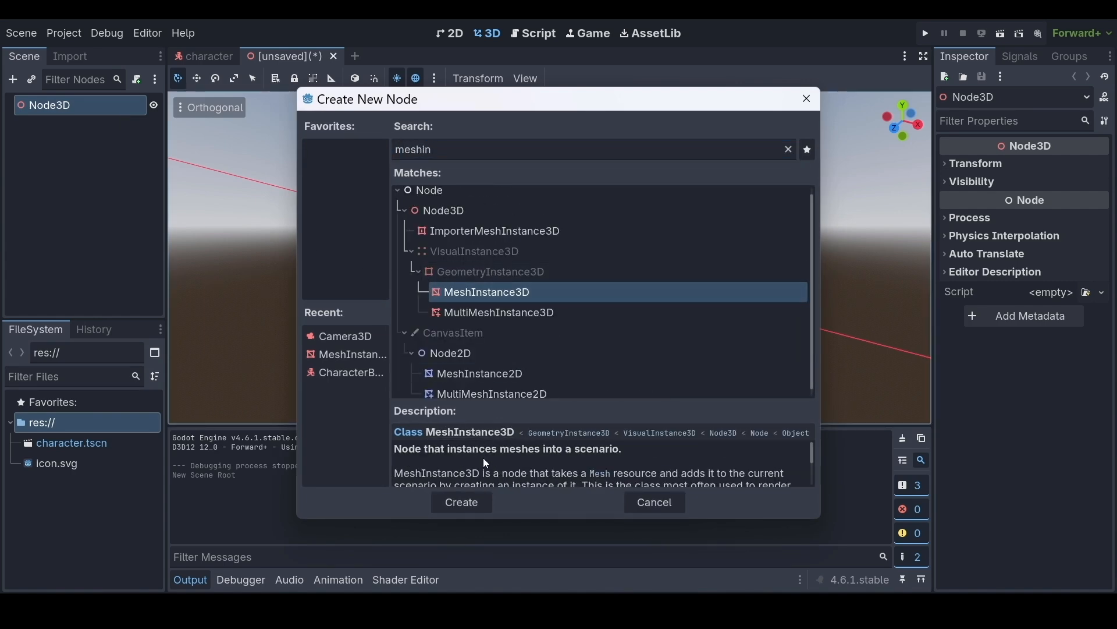
click(470, 499)
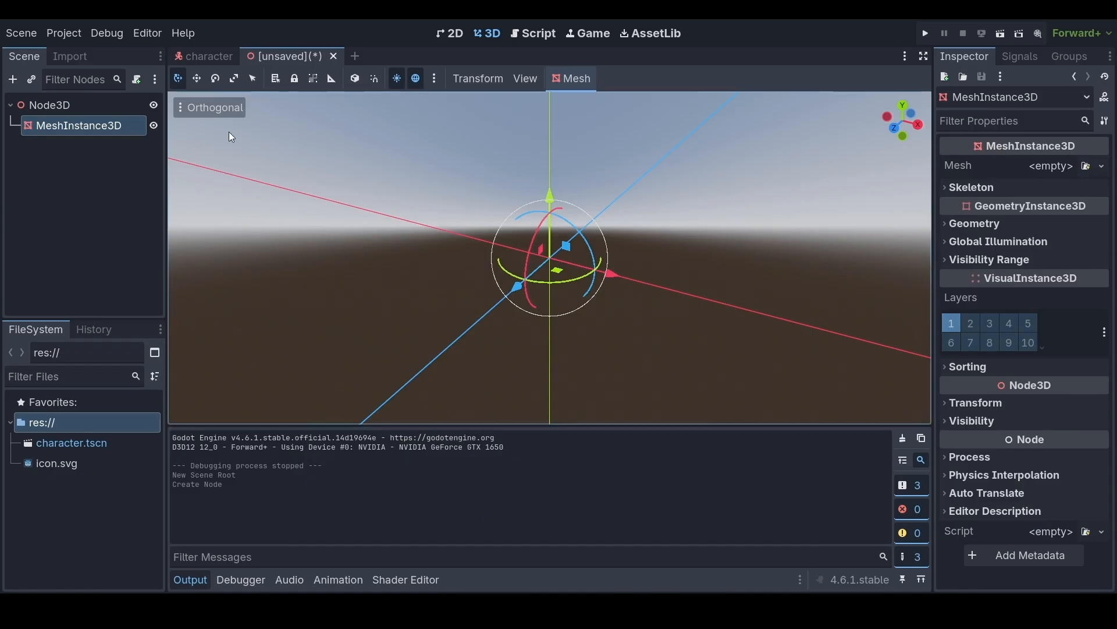
click(1100, 166)
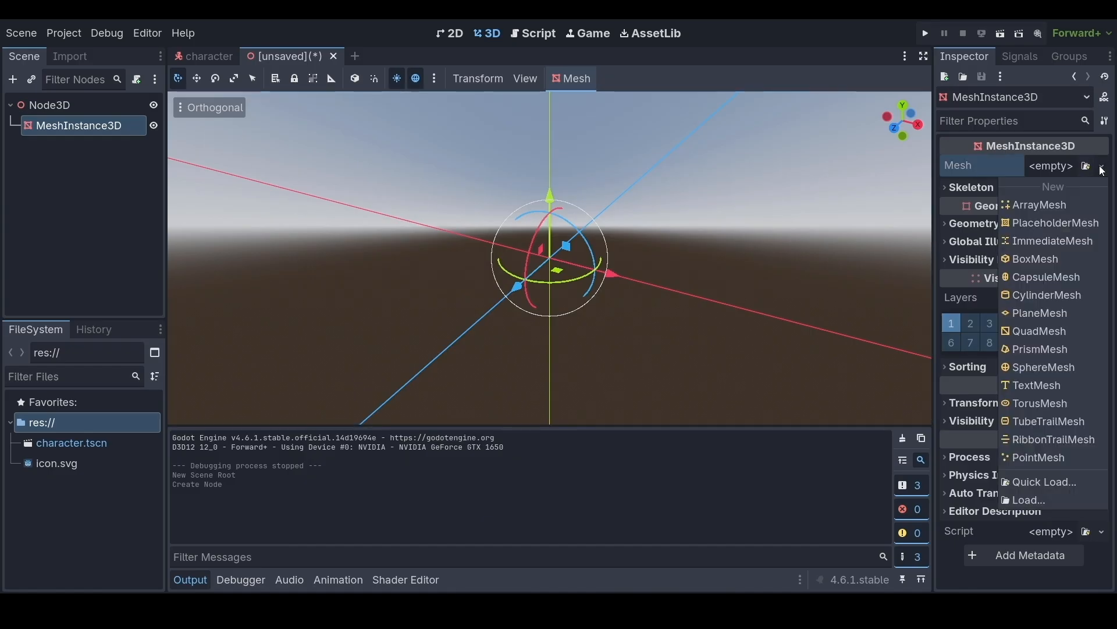
click(1044, 261)
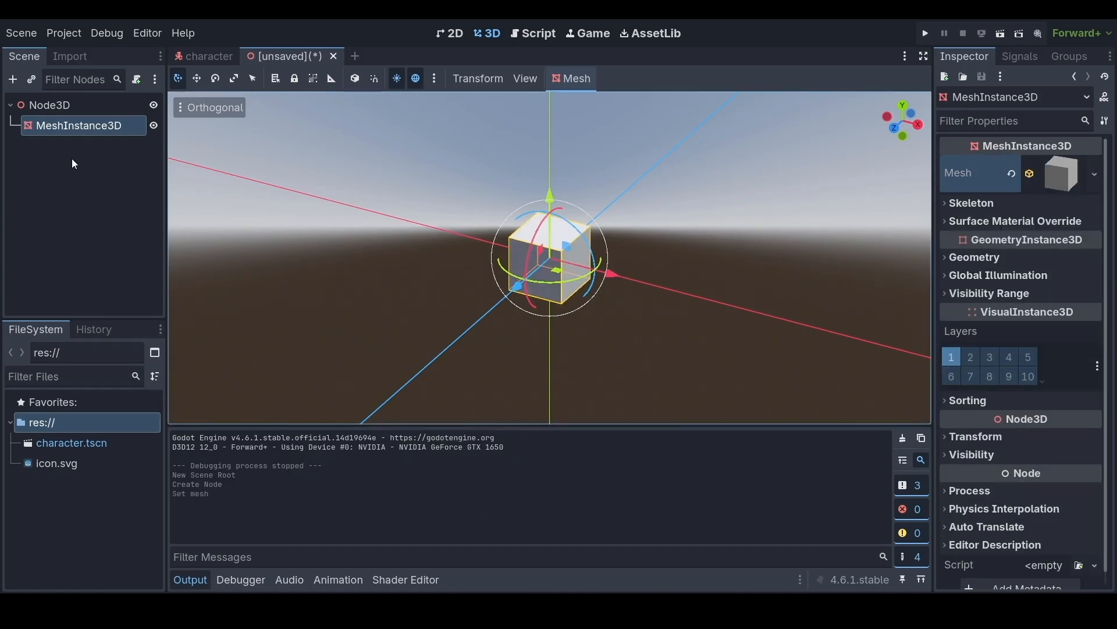
- Rename the root Node3D as Playfield
click(62, 107)
click(70, 103)
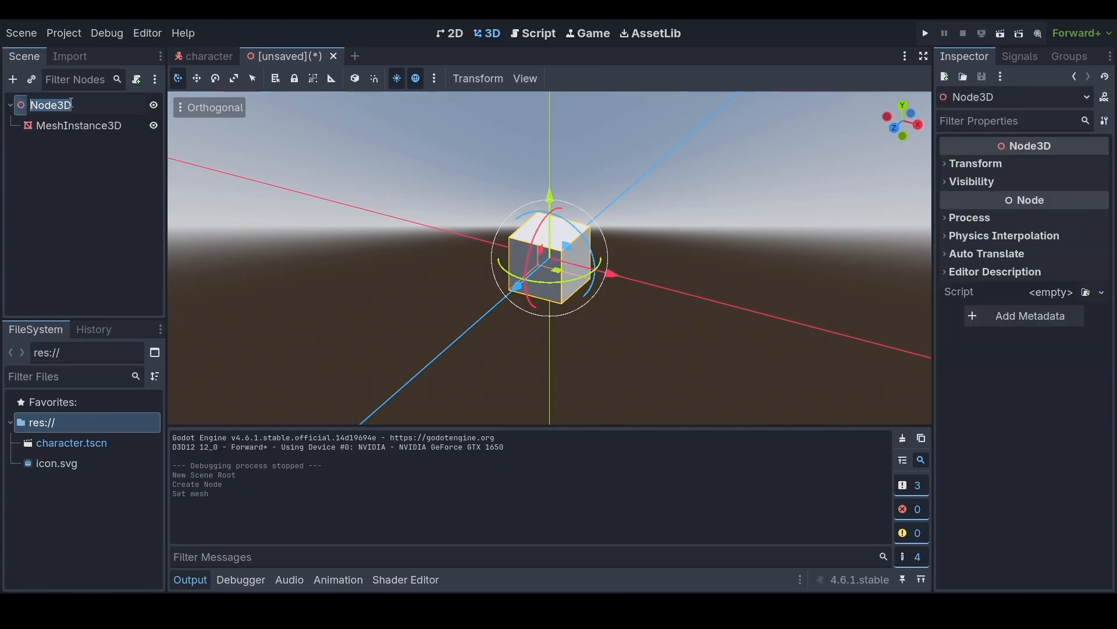
text(Playfield)
key(Return)
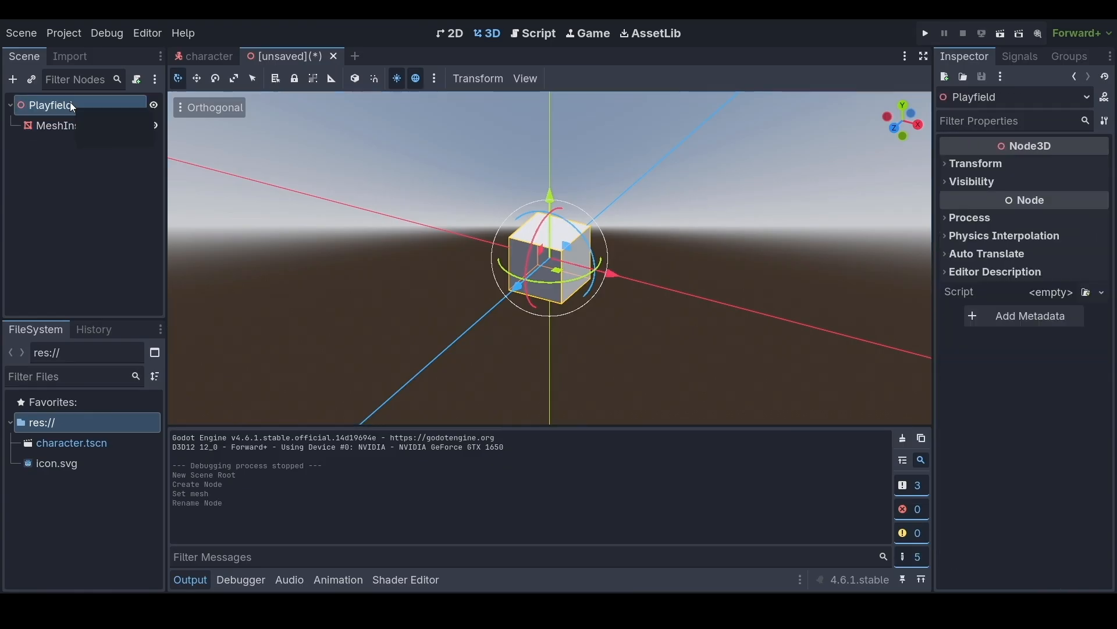
- Rename the MeshInstance3D node as Floor and save the scene as playfield.tscn
double_click(86, 125)
text(Floor)
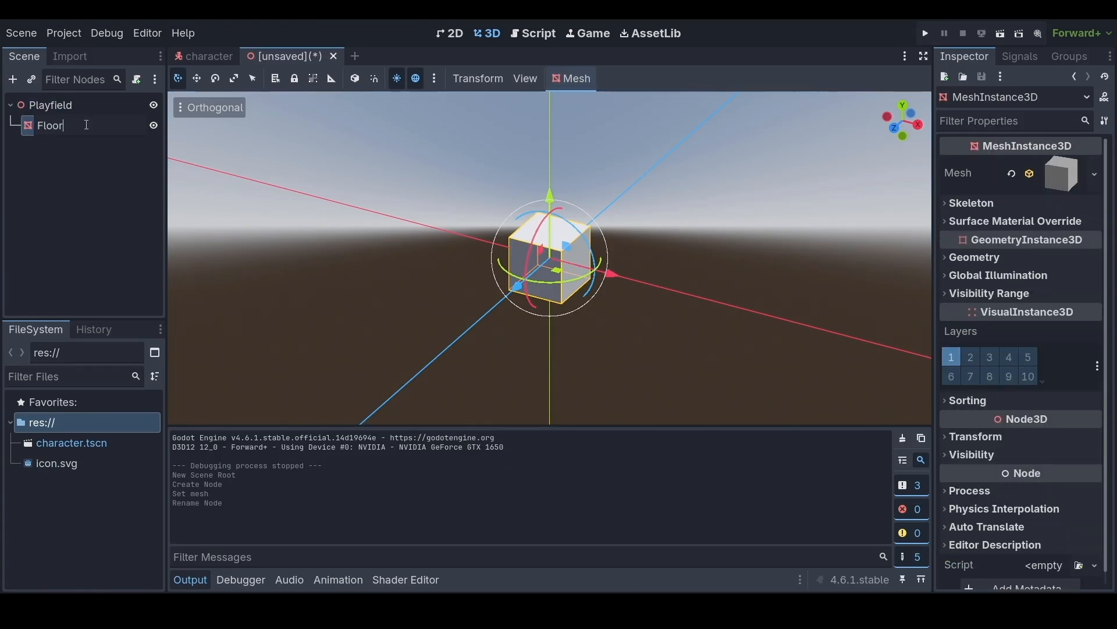
key(Return)
key(ctrl+s)
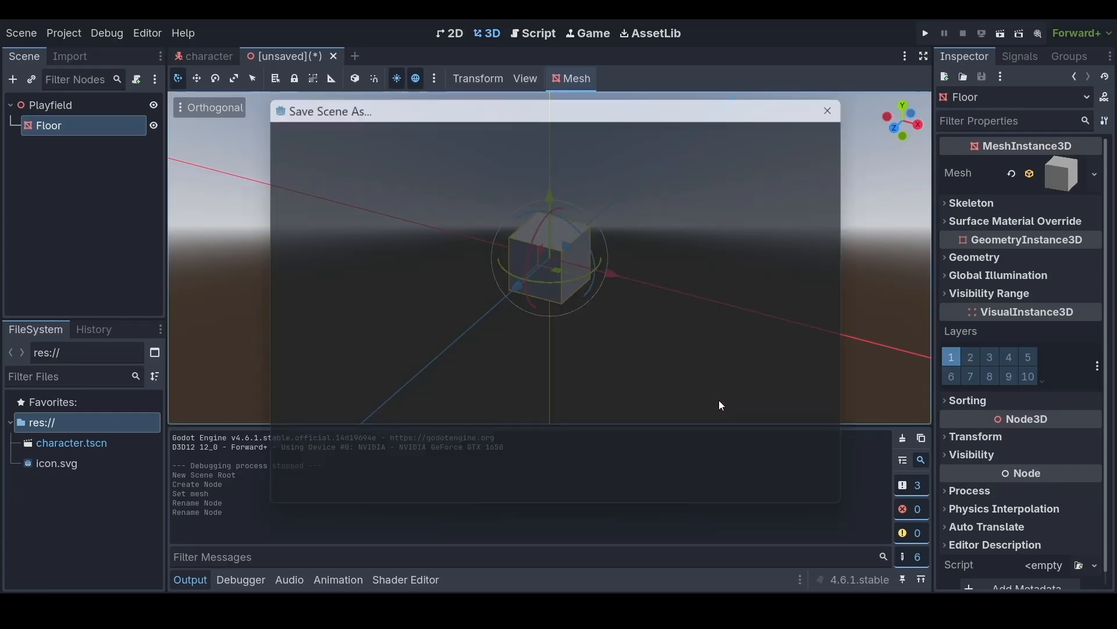
click(451, 507)
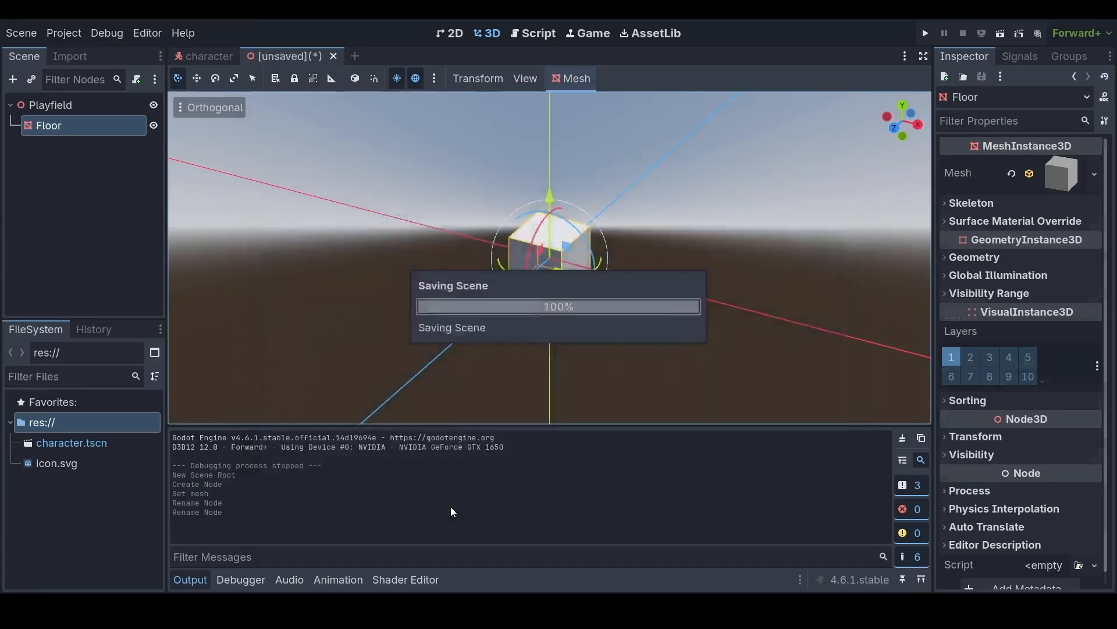
- Set the size of the Floor's box mesh to 20 m in X and 20 m in Z
click(1066, 175)
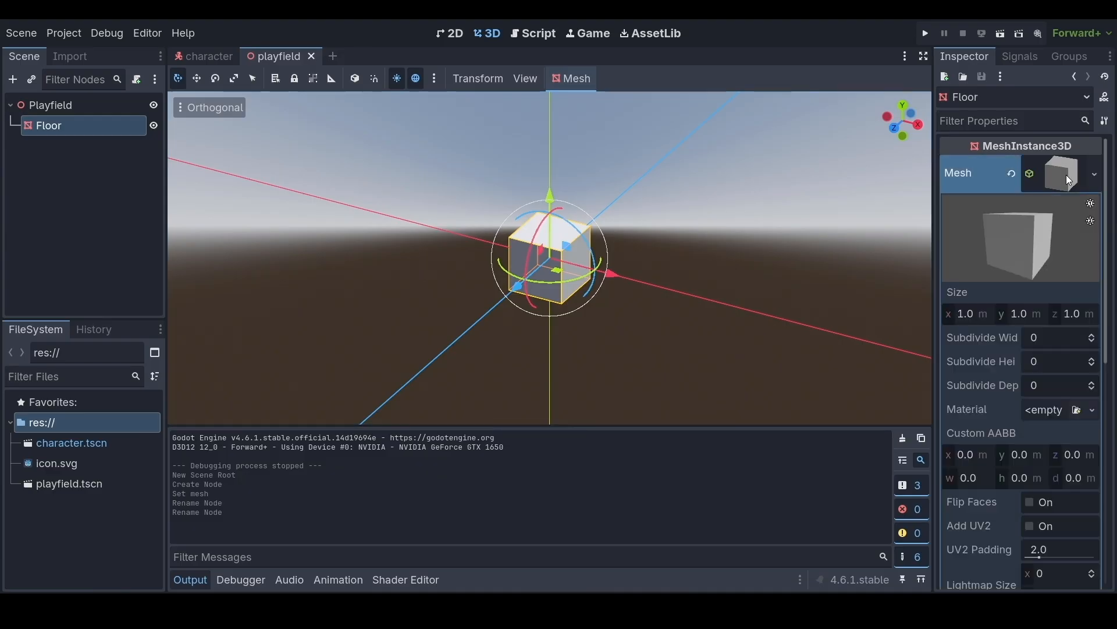
click(966, 313)
text(20)
key(Tab)
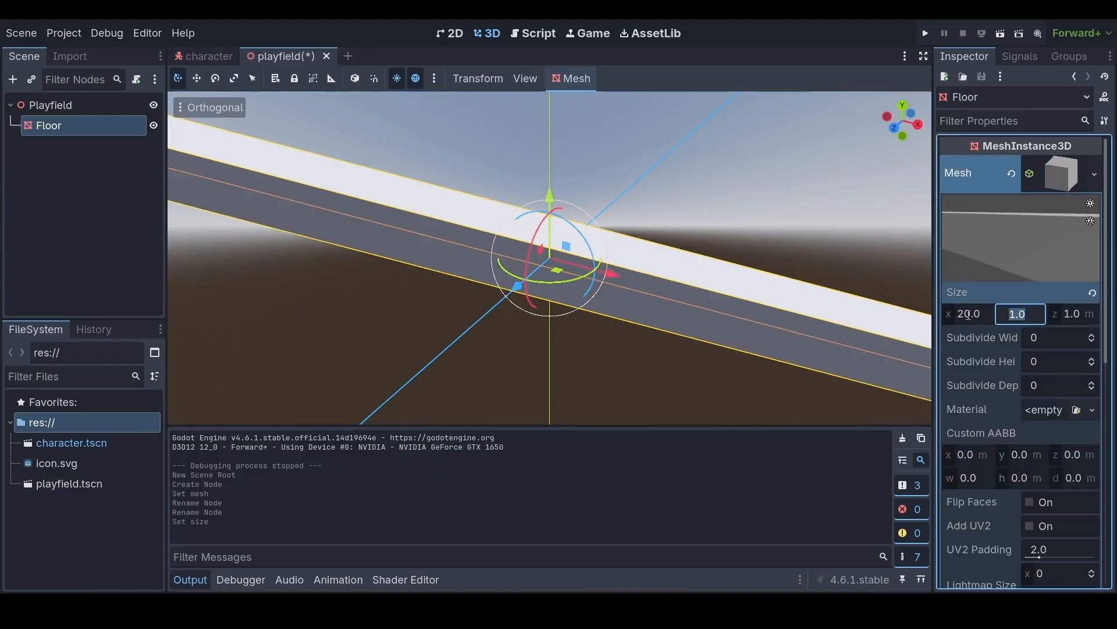
key(Tab)
text(20)
key(Return)
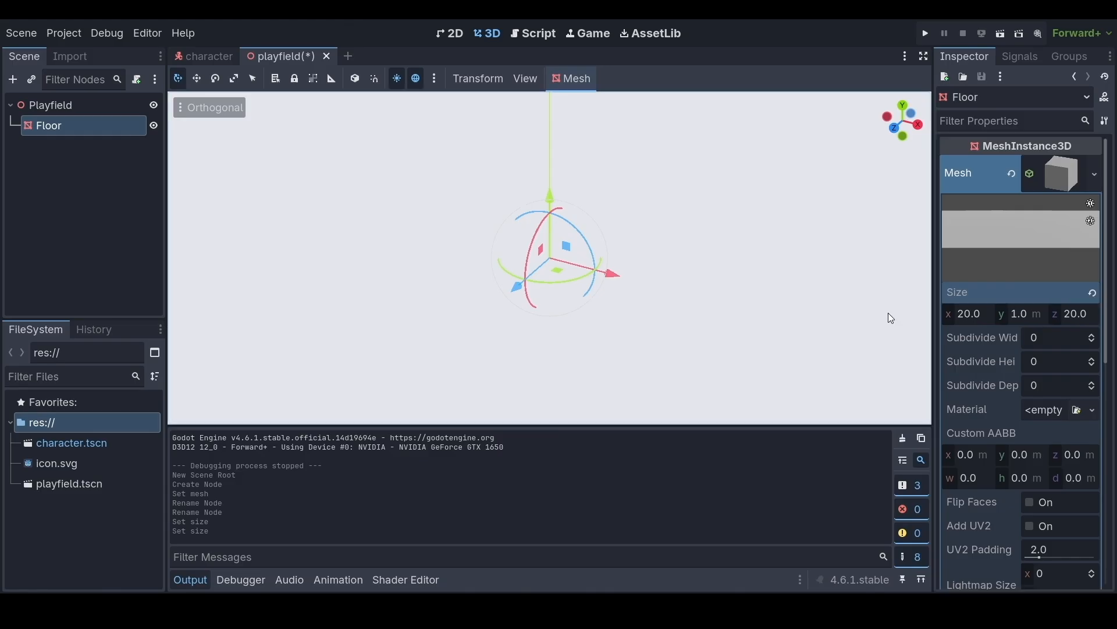
scroll(849, 283, down, 5)
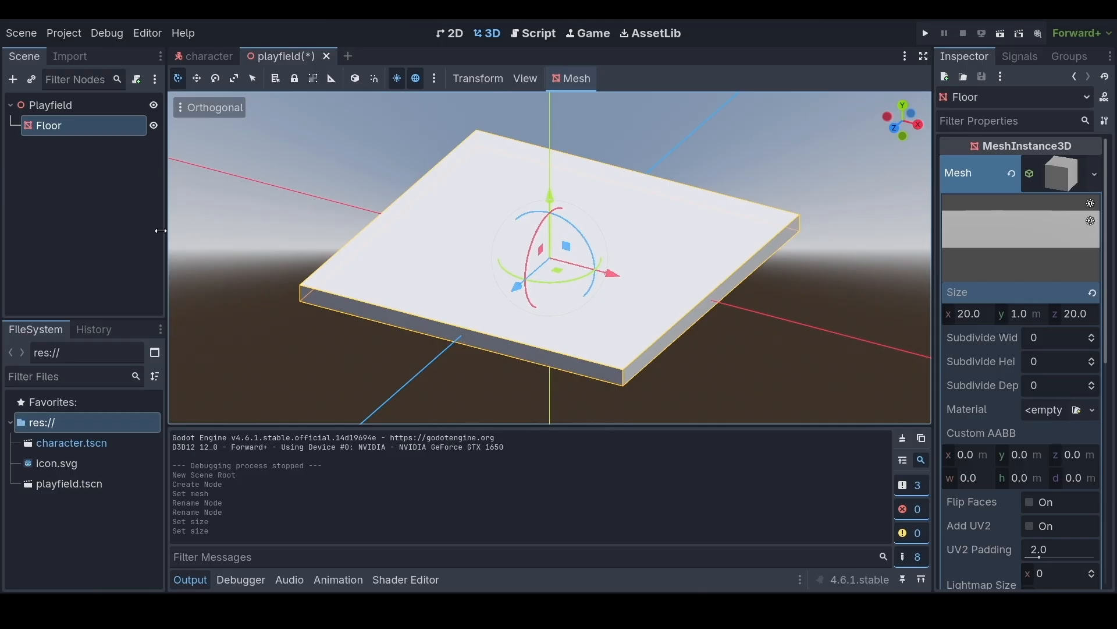
- Add another MeshInstance3D as a child of Playfield and rename it North Wall
click(78, 101)
right_click(78, 101)
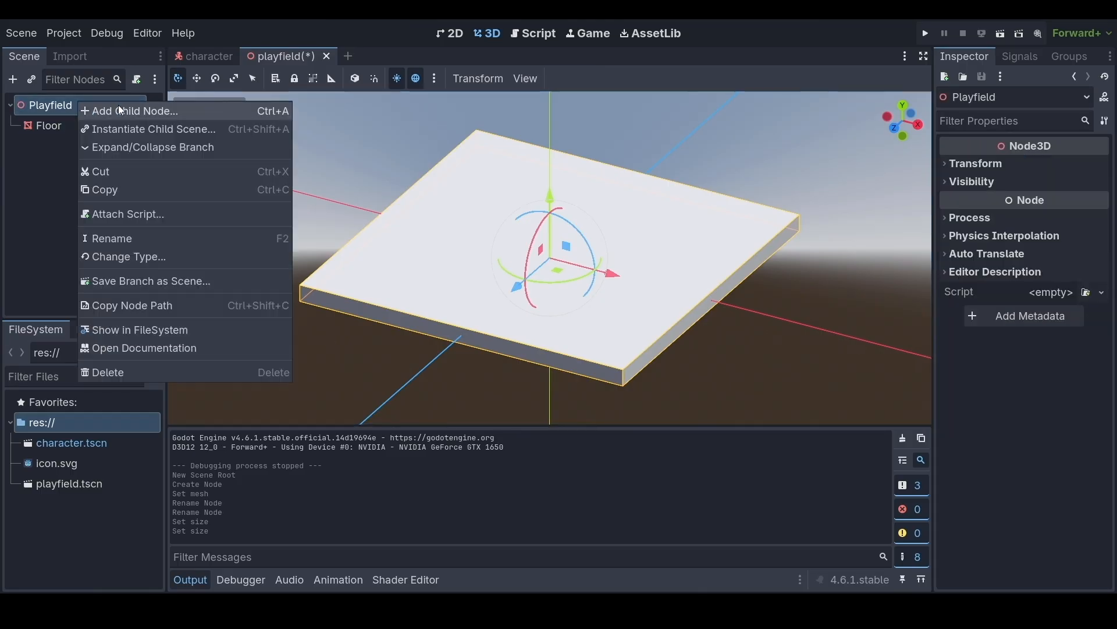
click(117, 106)
click(475, 504)
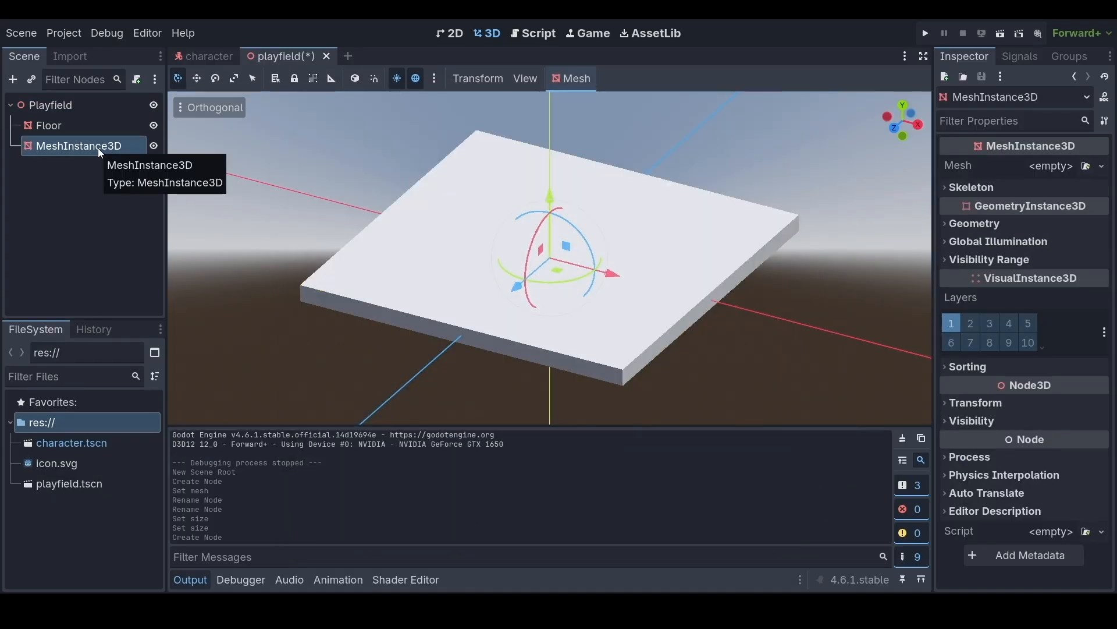
double_click(98, 147)
text(North Wall)
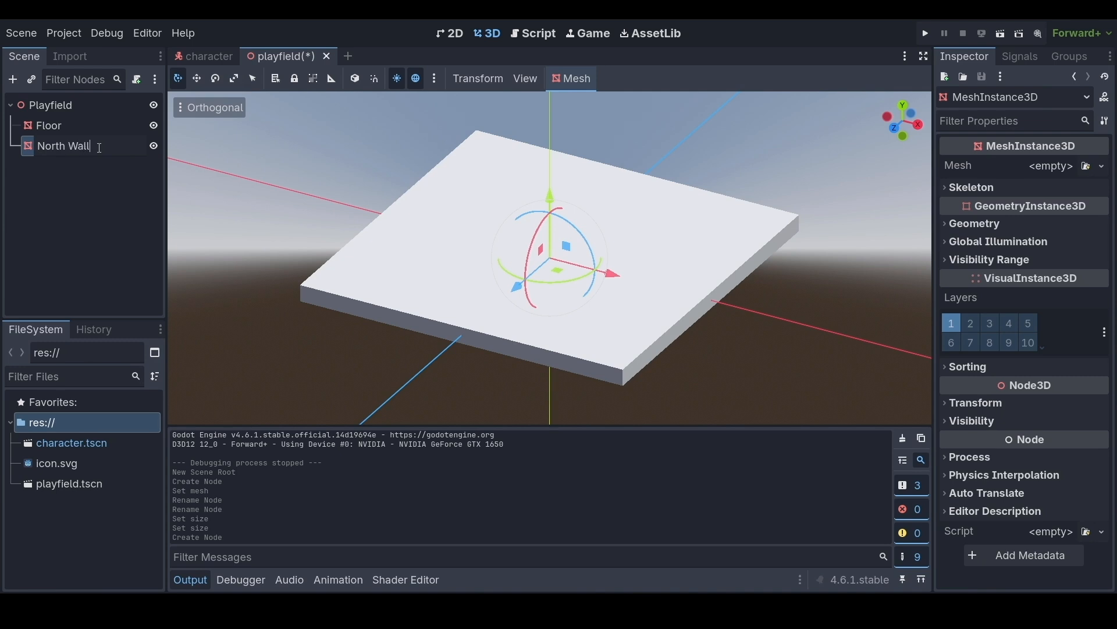
key(Return)
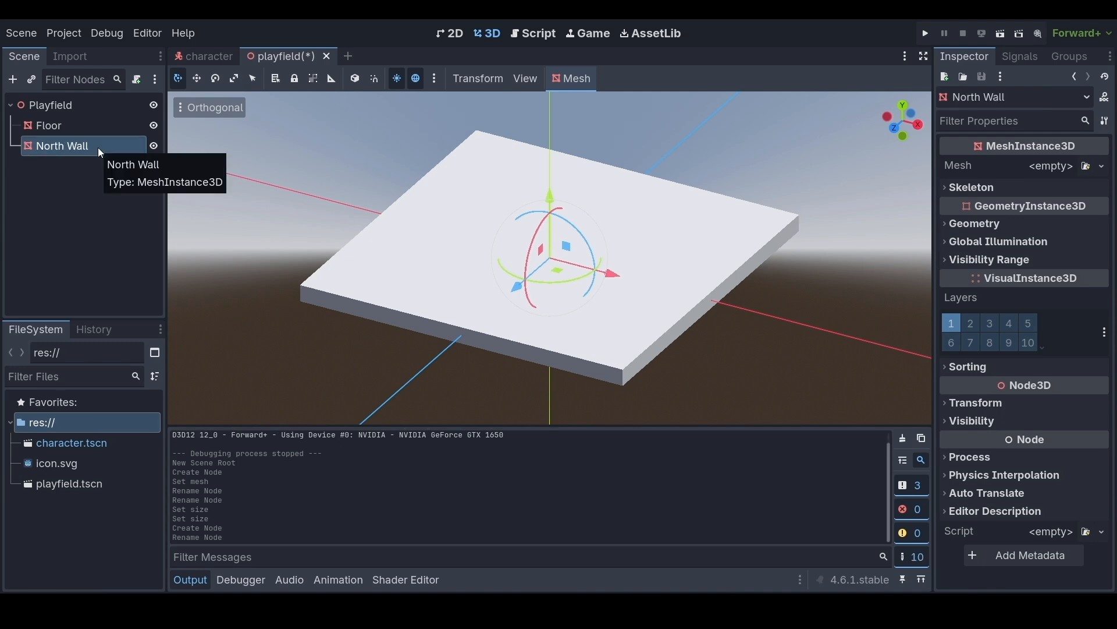
- Assign a BoxMesh to North Wall and set its size to 20 m in X and 3 m in Y
click(1102, 166)
click(1054, 257)
click(1060, 174)
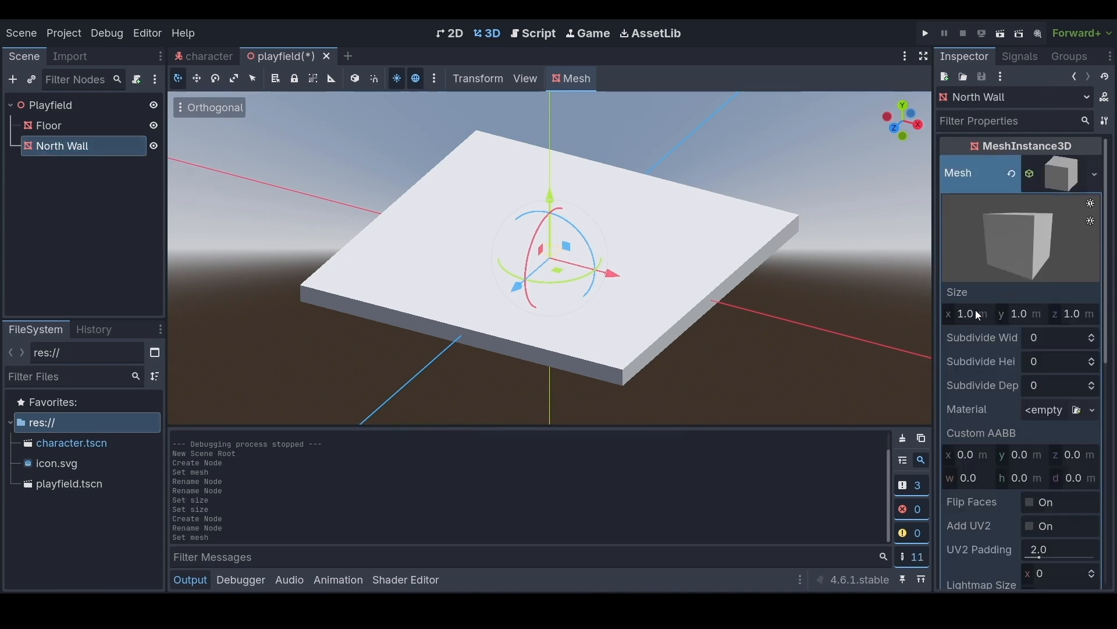
click(964, 315)
text(20)
key(Tab)
text(3)
key(Return)
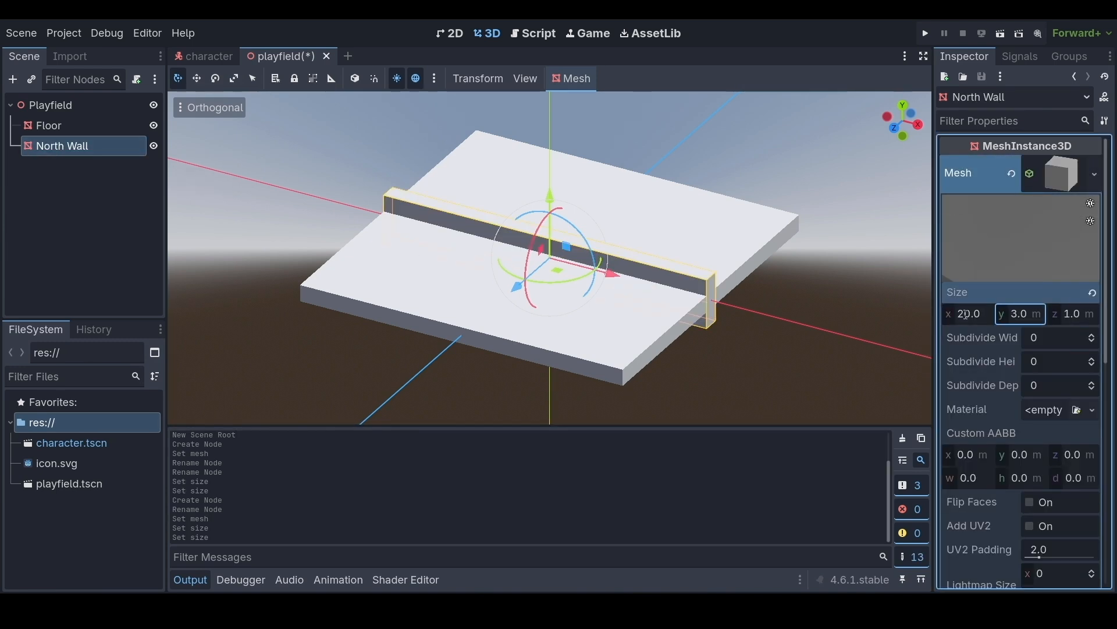
click(1070, 175)
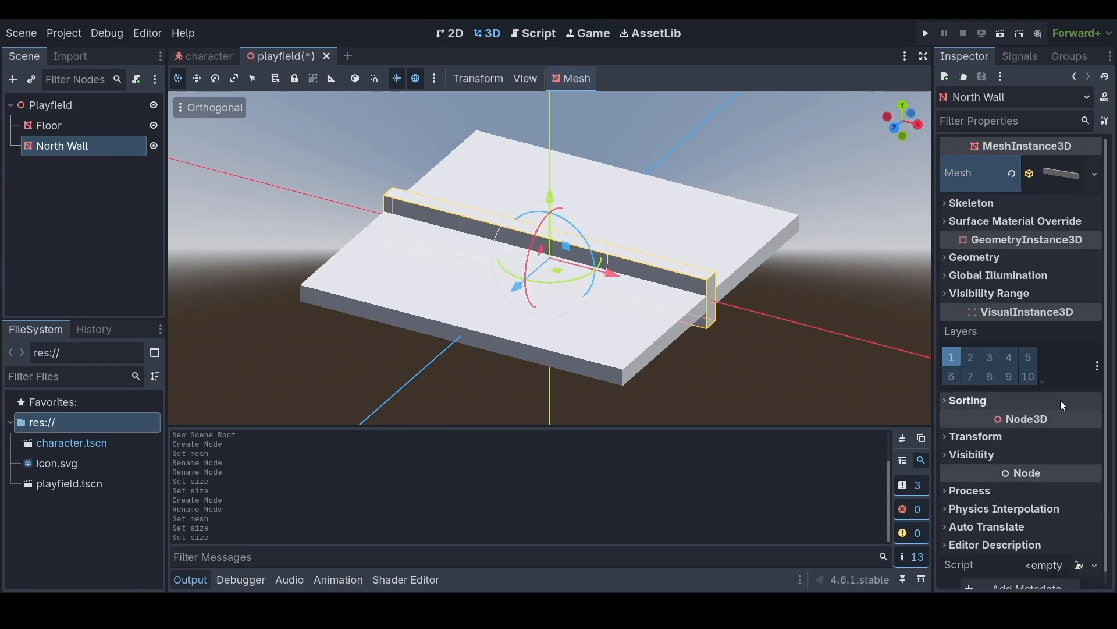
- Position the North Wall node at Y 2 m and Z -10.5 m
click(940, 438)
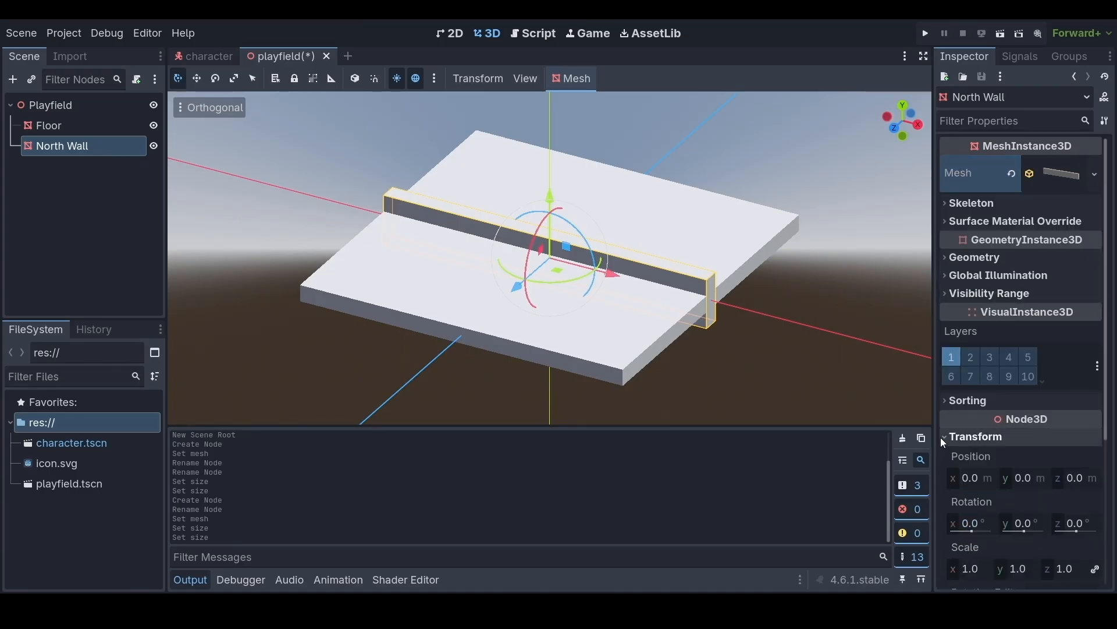
click(1032, 483)
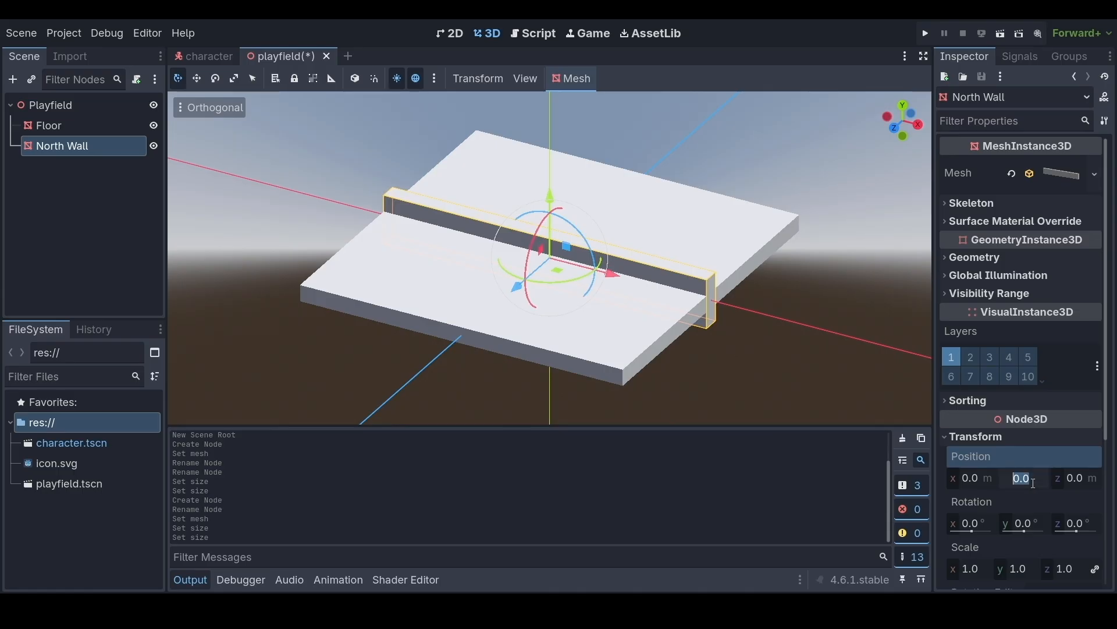
text(2)
key(Return)
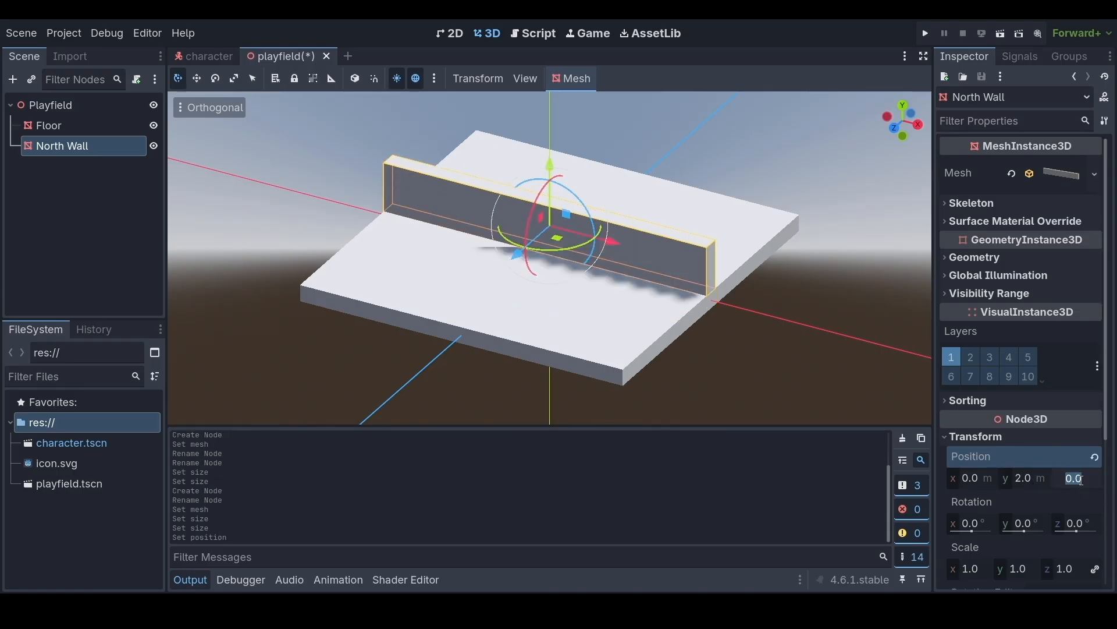
text(-10.5)
key(Return)
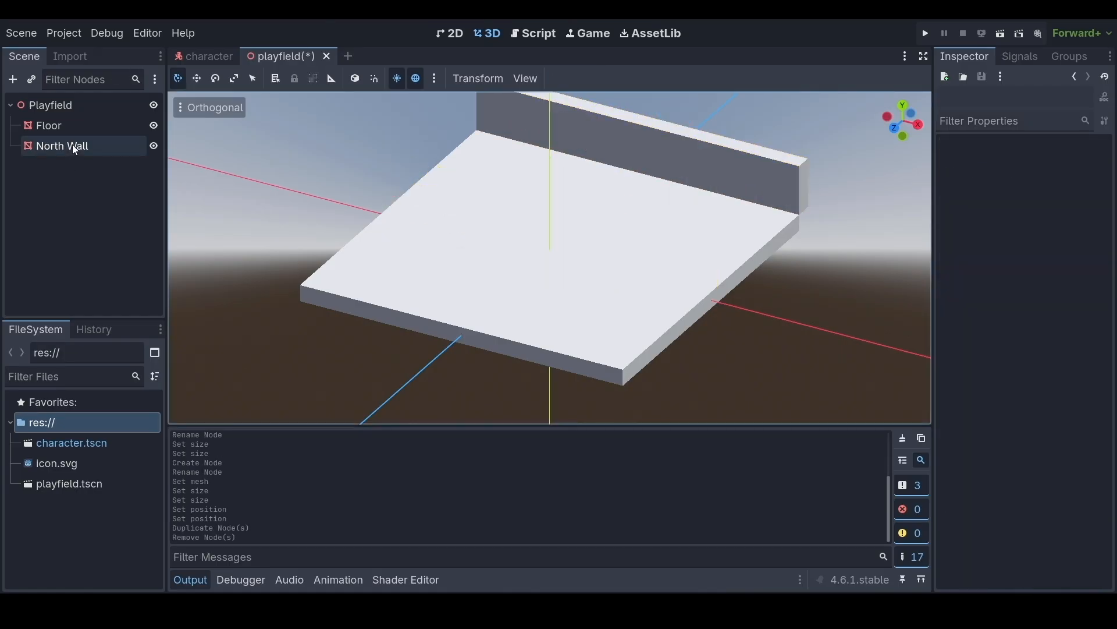
- Duplicate the North Wall node and rename the copy South Wall
click(72, 145)
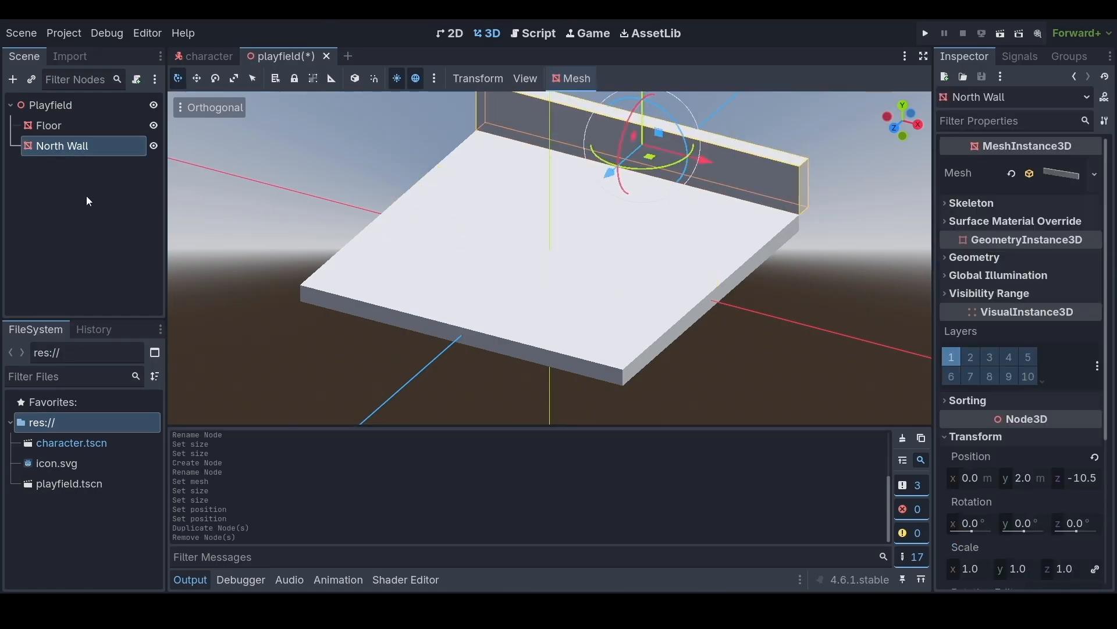
key(ctrl+d)
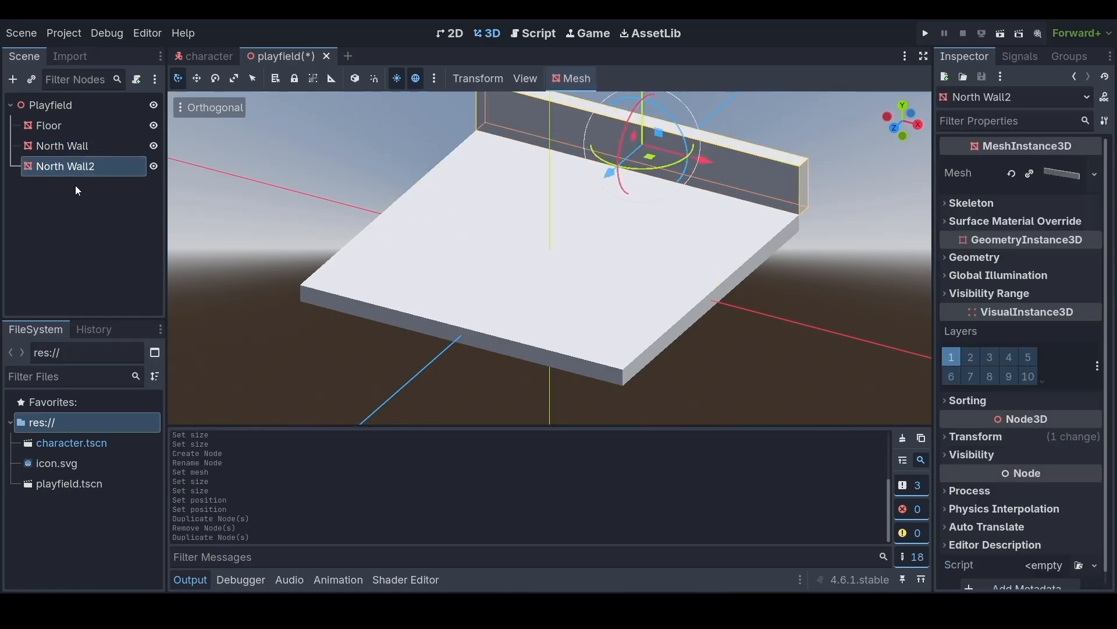
double_click(79, 167)
text(South Wall)
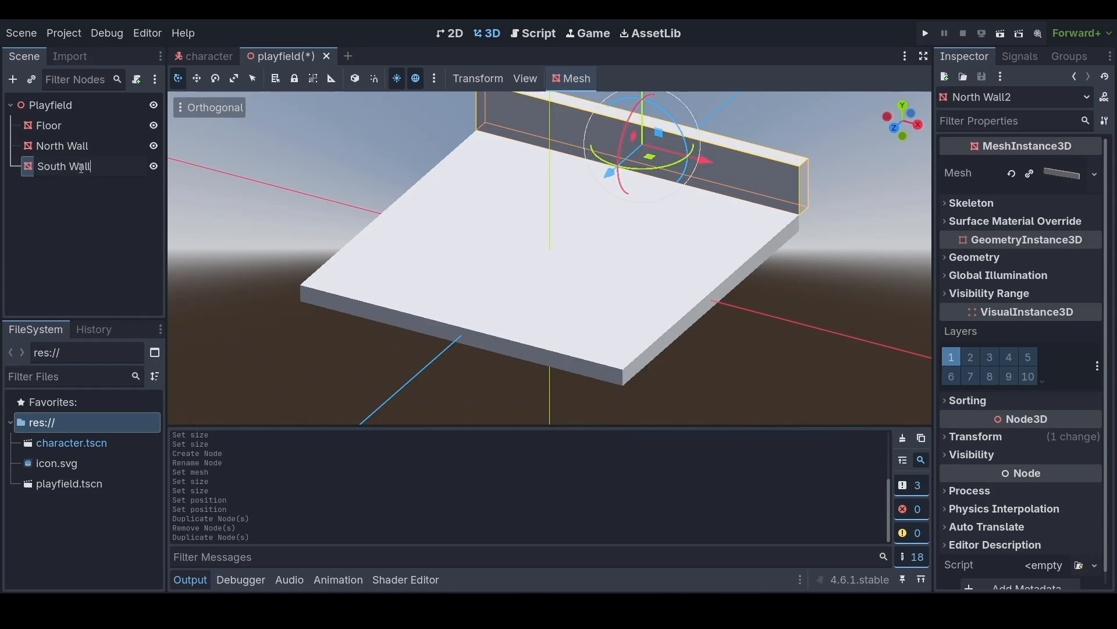
key(Return)
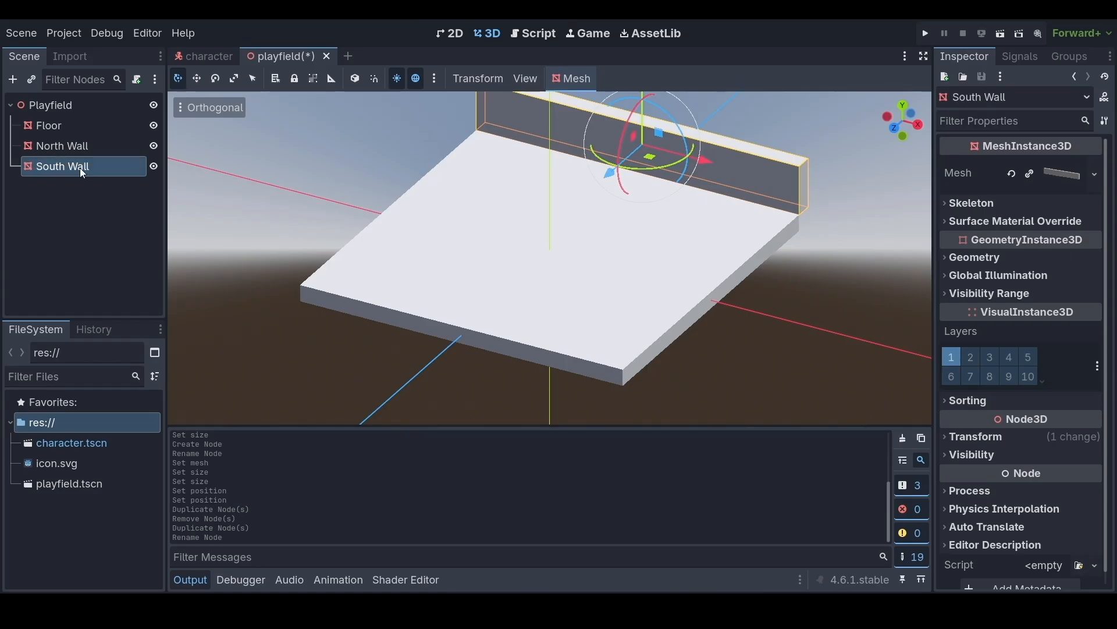
- Set the South Wall's Z position to 10.5 m
click(948, 436)
click(1076, 477)
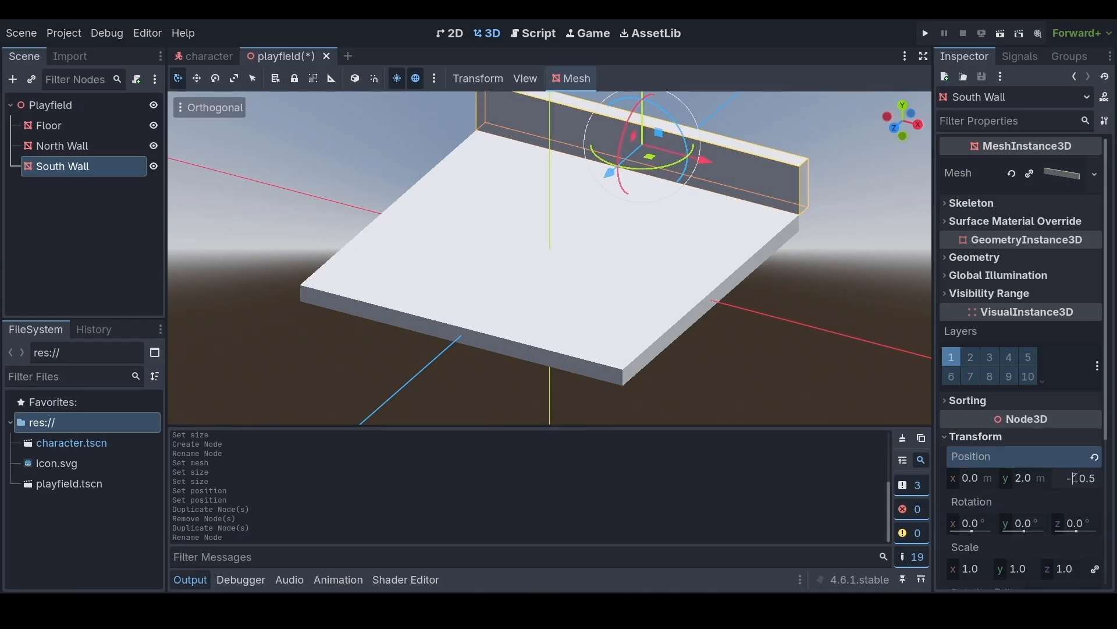
key(BackSpace)
key(Return)
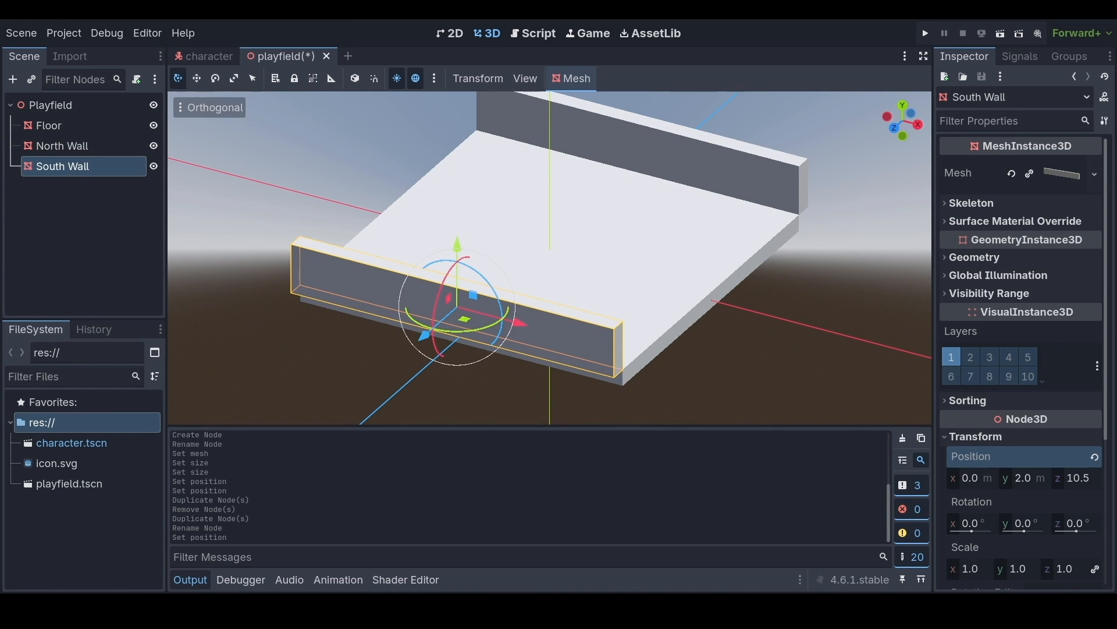
- Duplicate the North Wall and South Wall nodes together and set both copies' Y rotation to 90 degrees
click(94, 145)
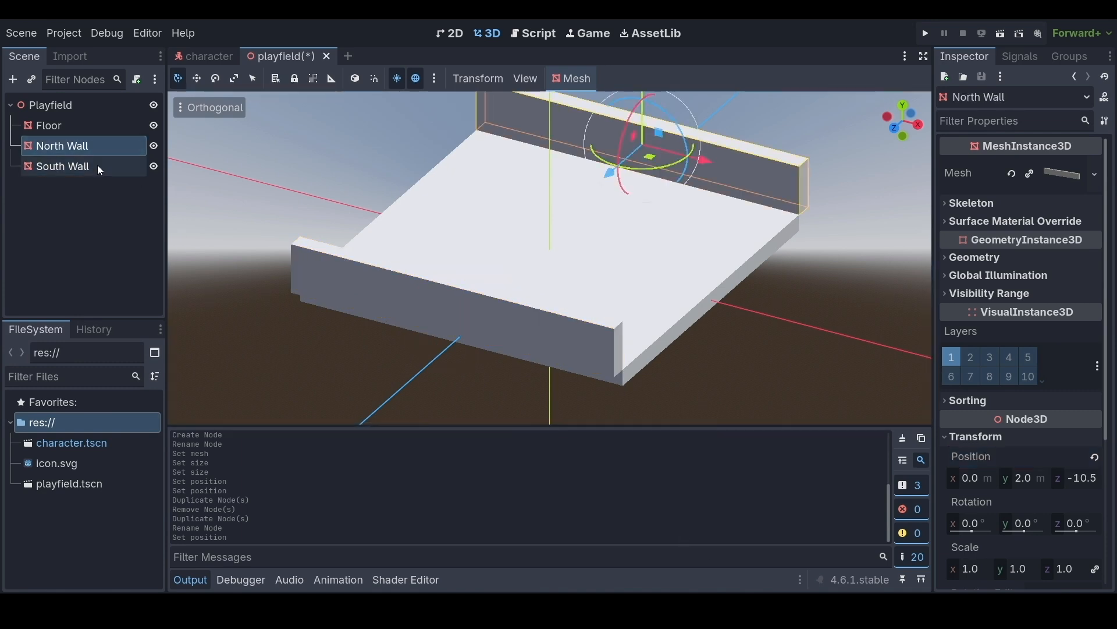
ctrl+click(97, 165)
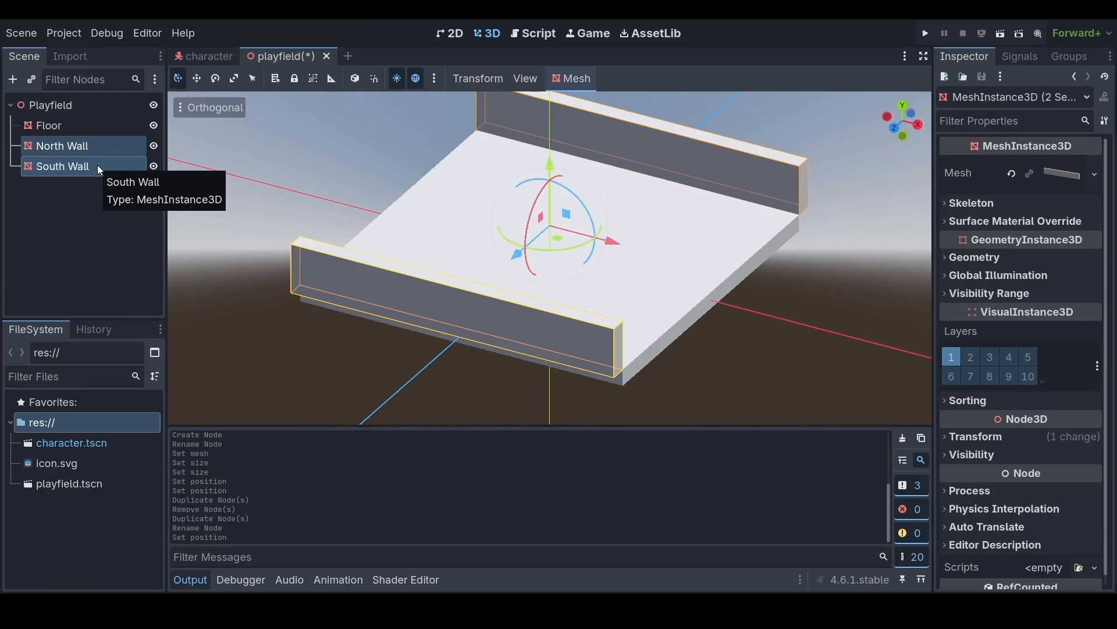
key(ctrl+d)
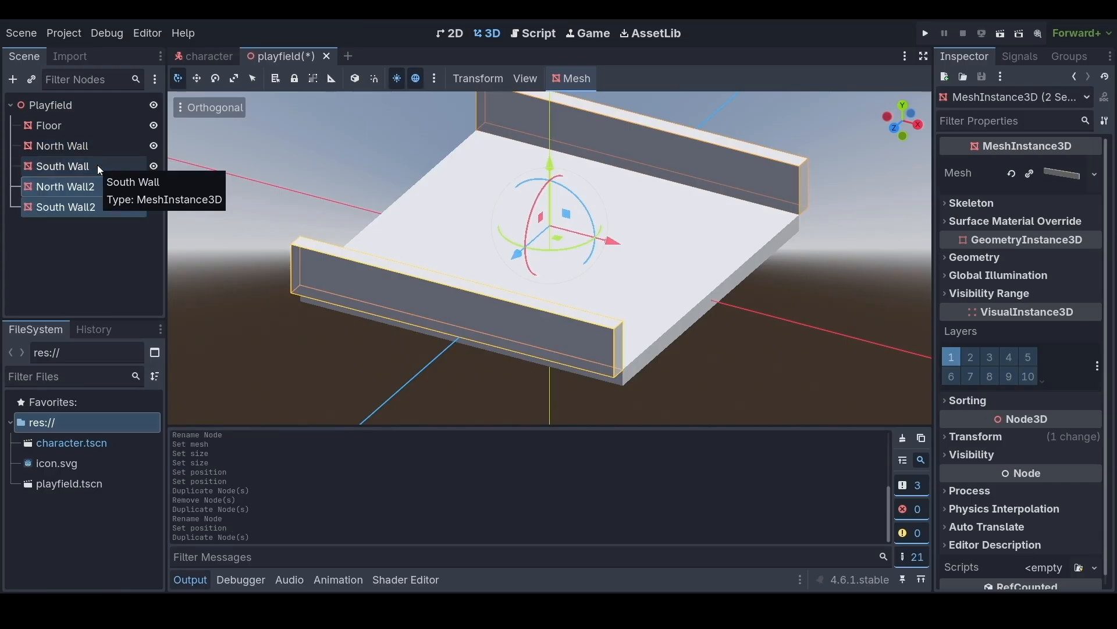
click(943, 438)
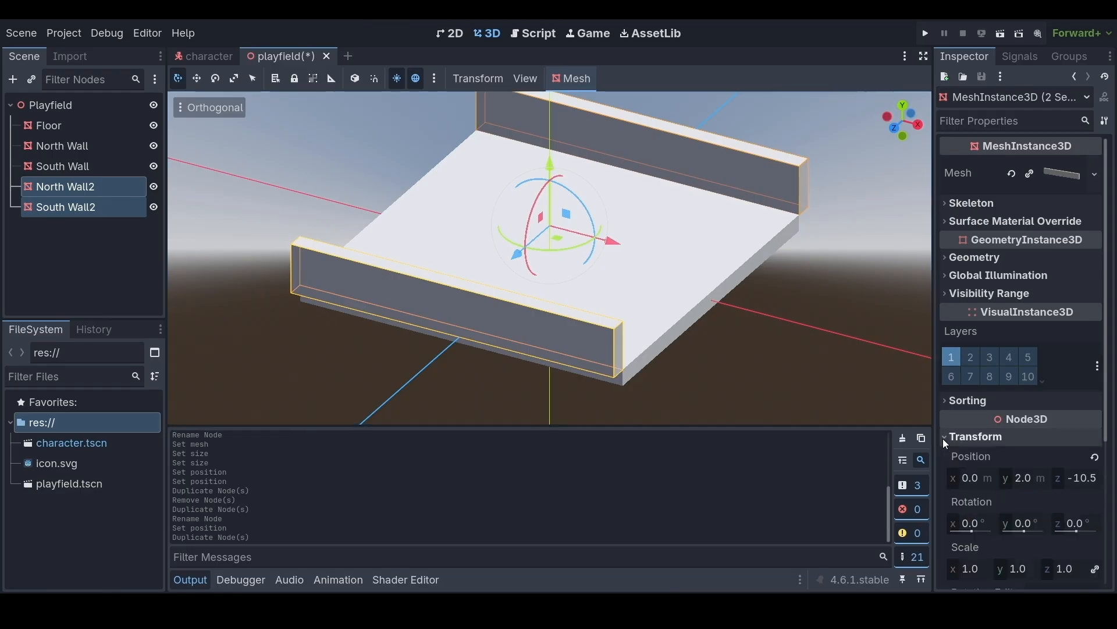
click(1027, 527)
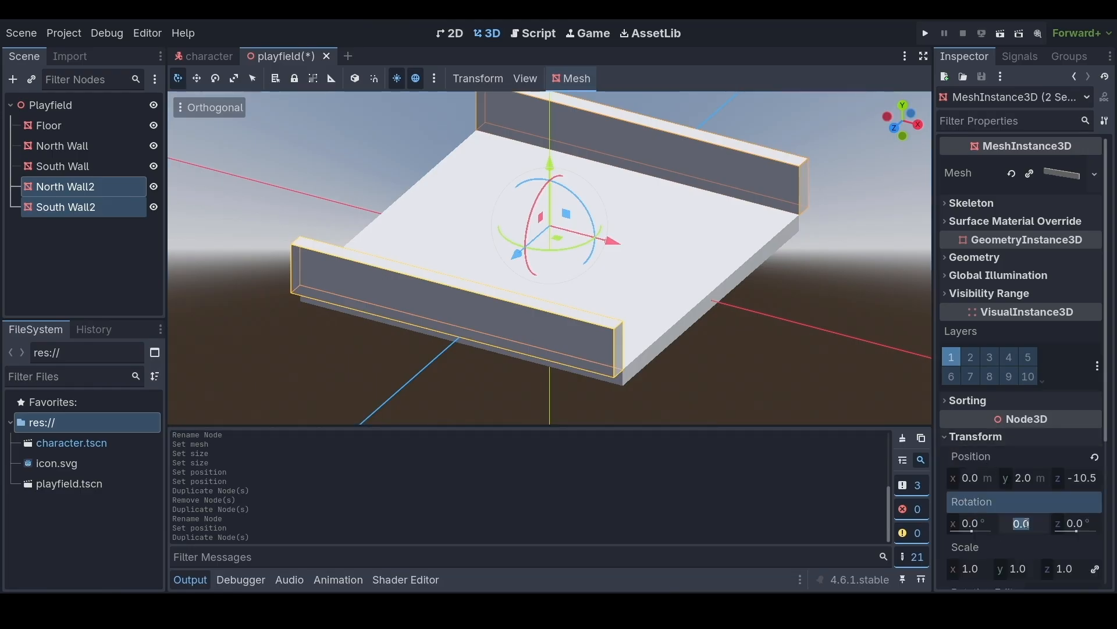
text(90)
key(Return)
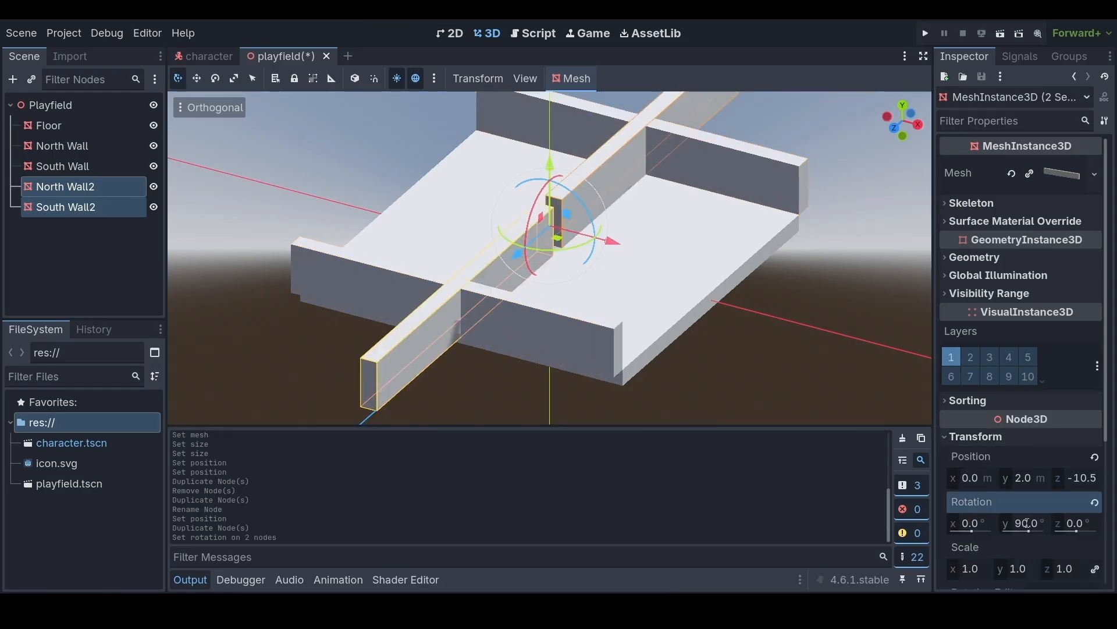
- Rename the North Wall copy East Wall and the South Wall copy West Wall
click(103, 229)
click(94, 185)
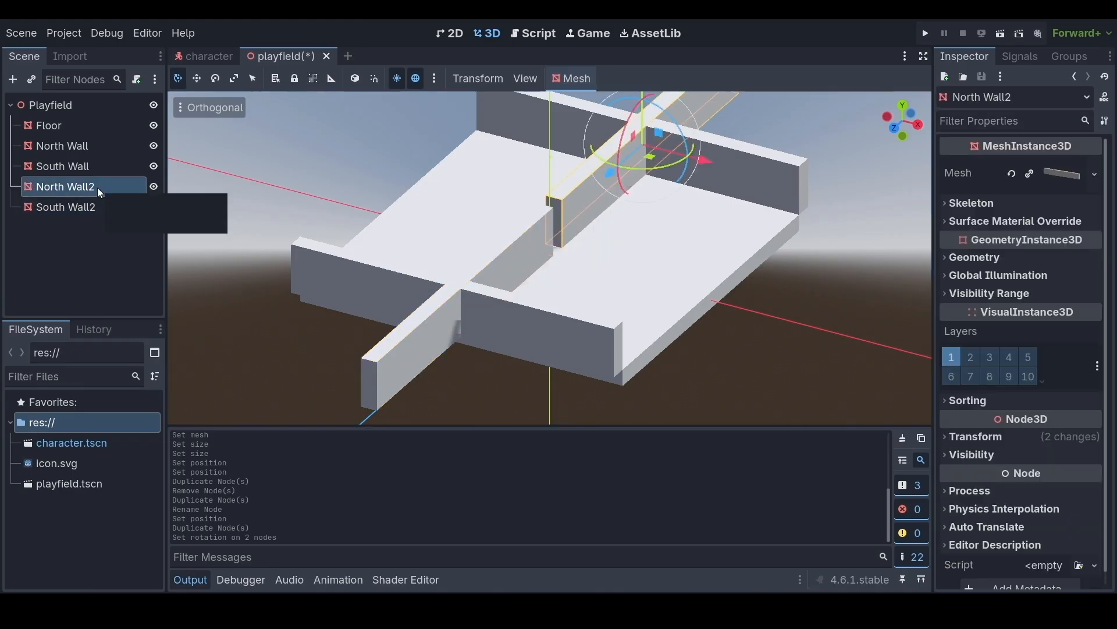
click(97, 187)
text(East Wall)
key(Return)
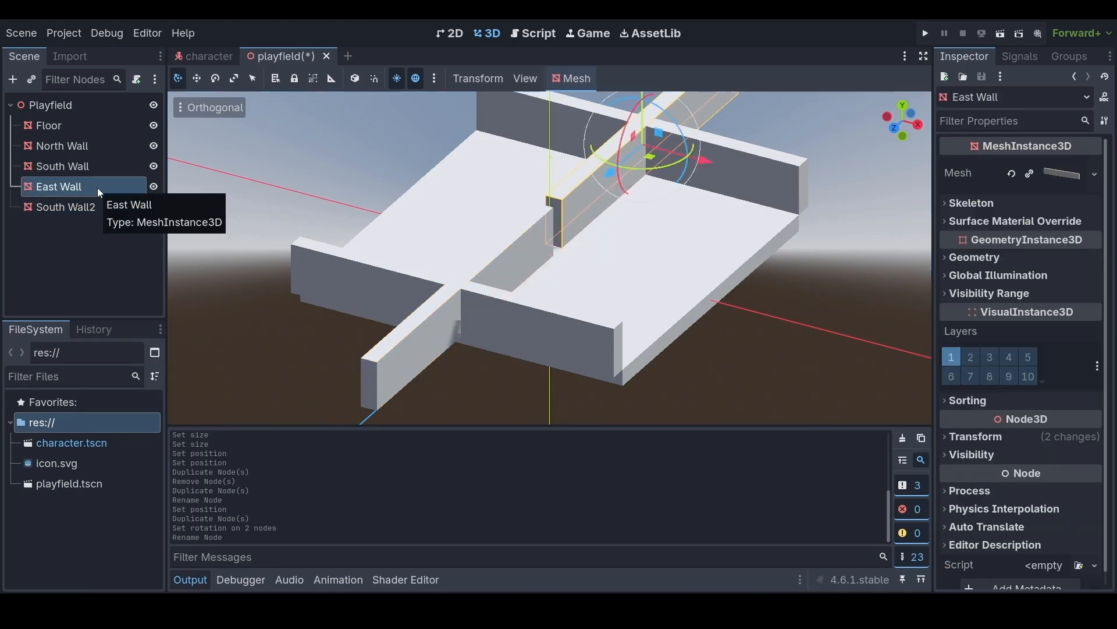
click(91, 206)
click(89, 205)
text(West Wall)
key(Return)
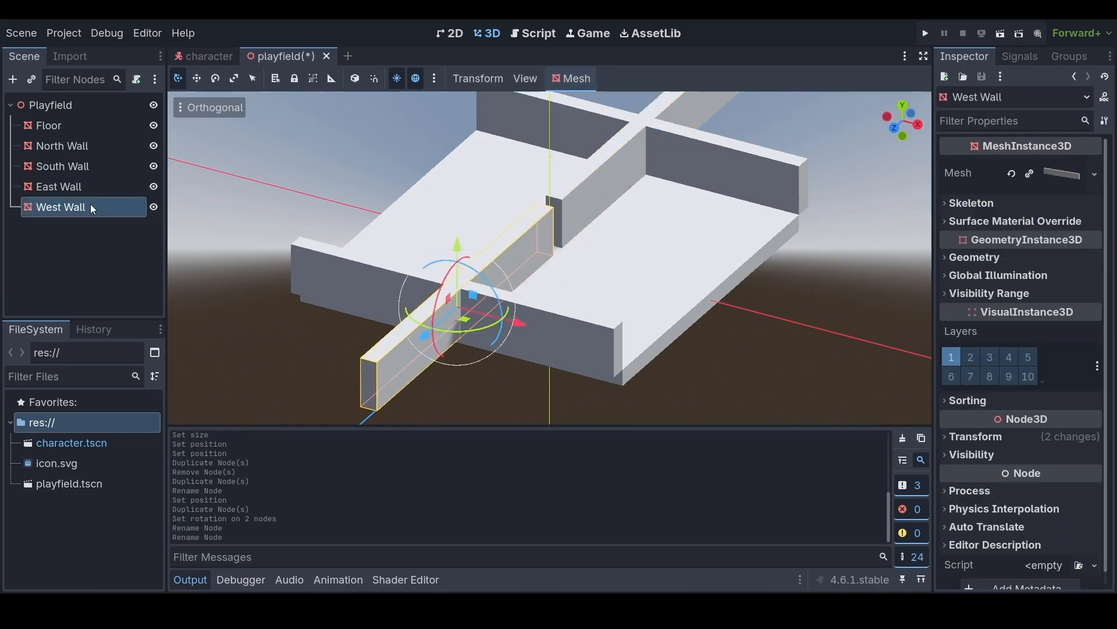
- Position the East Wall node at X 10.5 m and Z 0 m
click(100, 186)
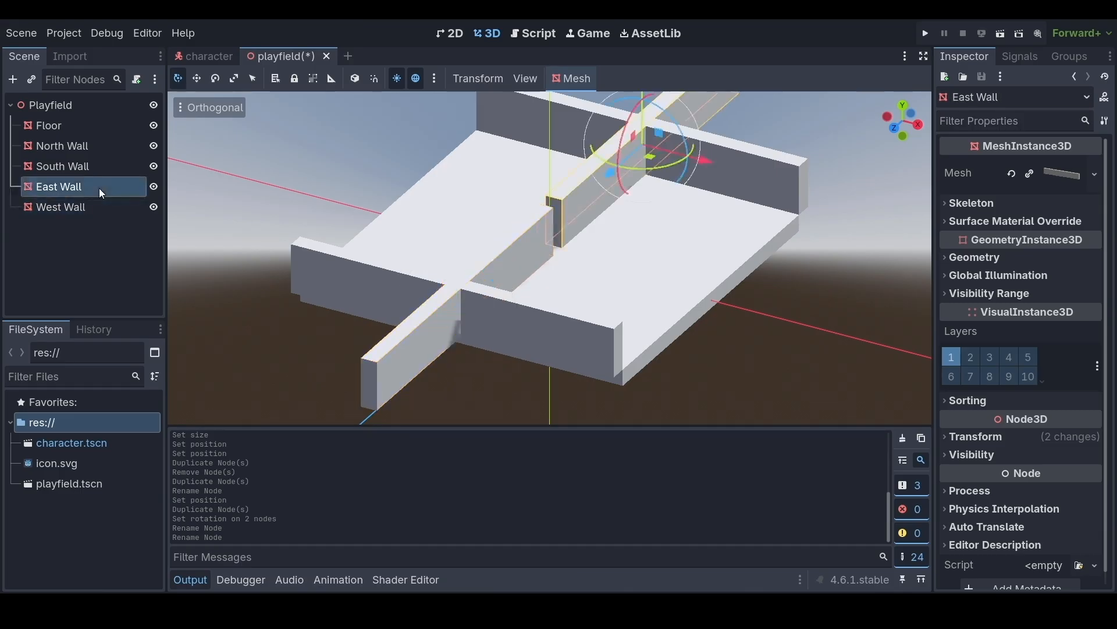
click(945, 440)
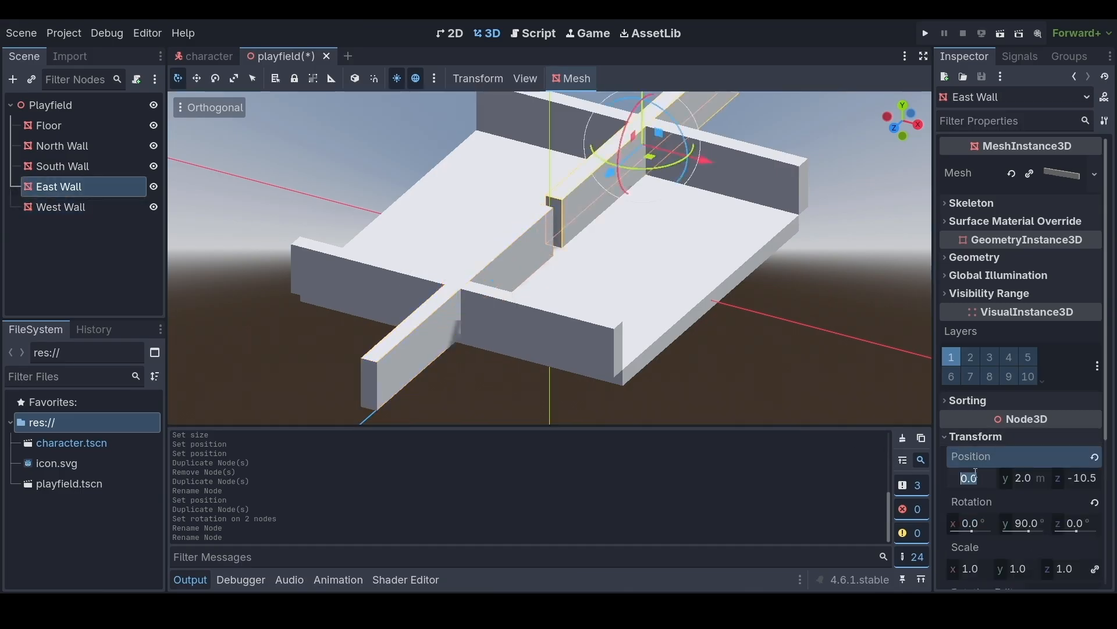
text(10.5)
key(Tab)
key(Tab)
text(0)
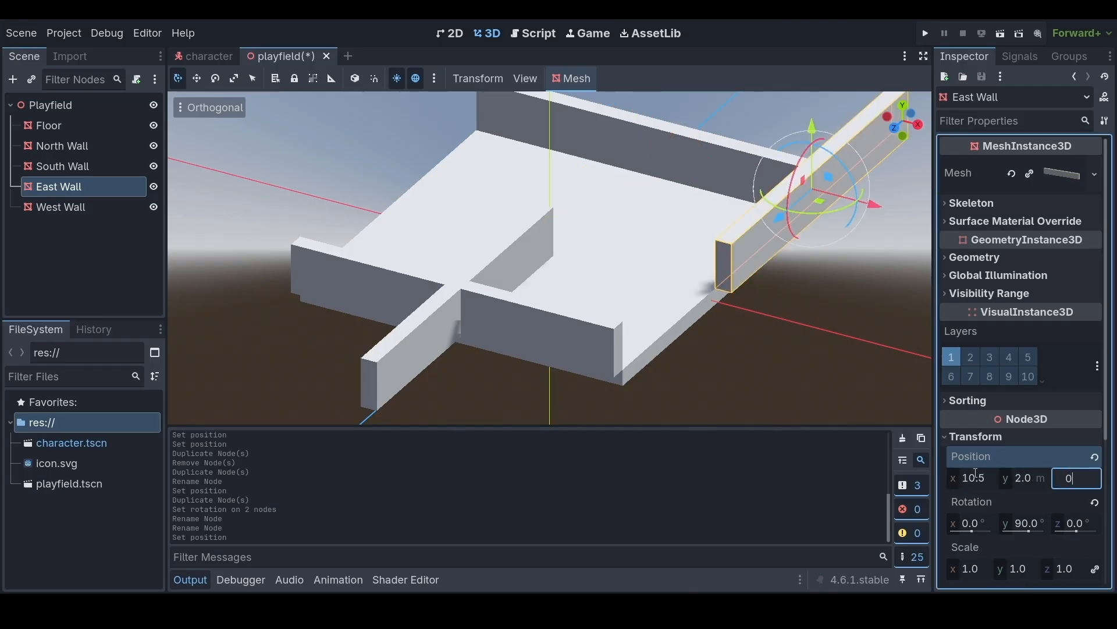
key(Return)
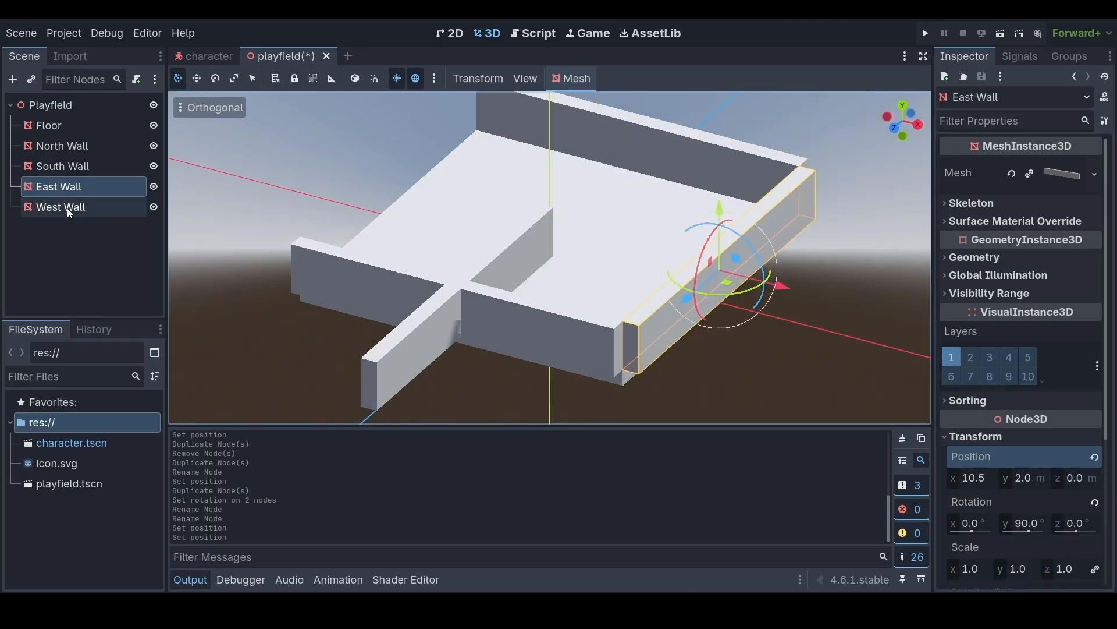
- Position the West Wall node at X -10.5 m and Z 0 m, and save the playfield scene
click(67, 208)
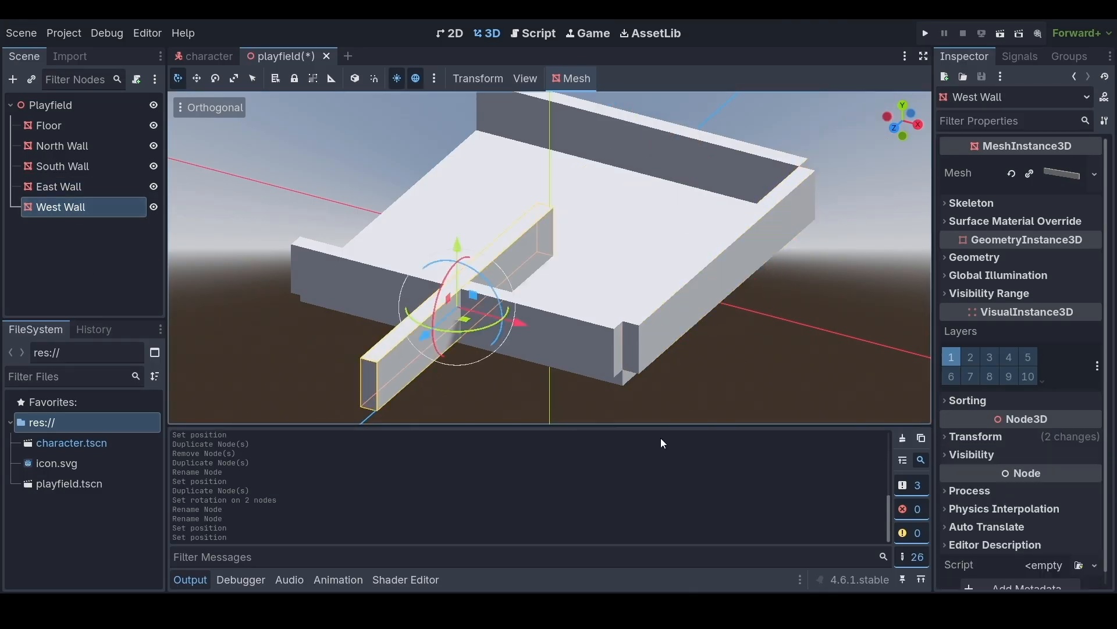
click(949, 436)
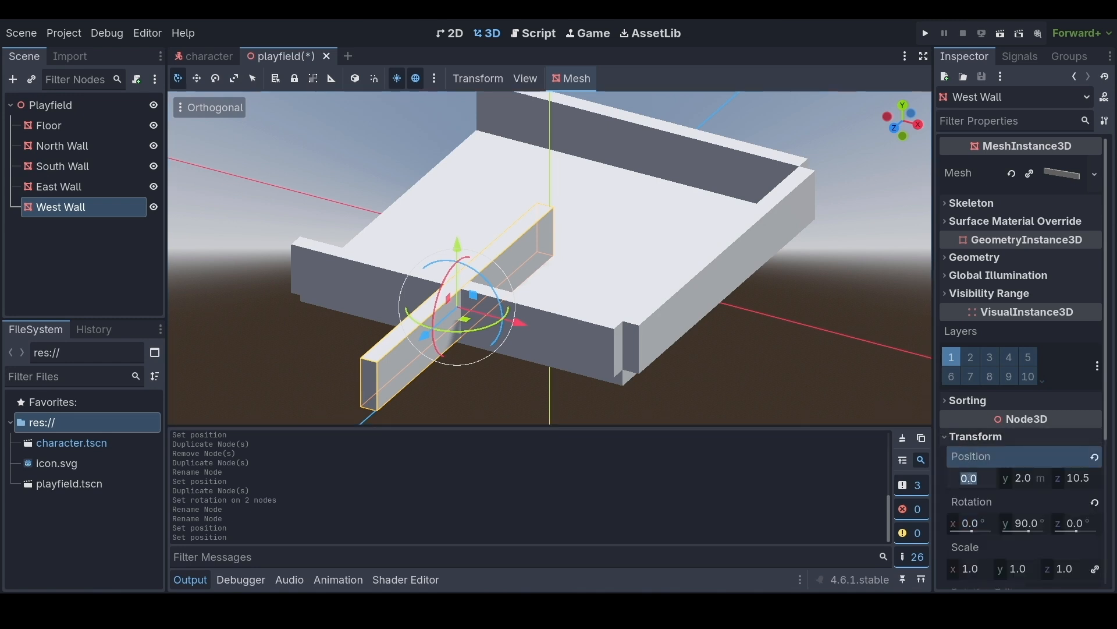
text(-10.5)
key(Tab)
key(Tab)
text(0)
key(Return)
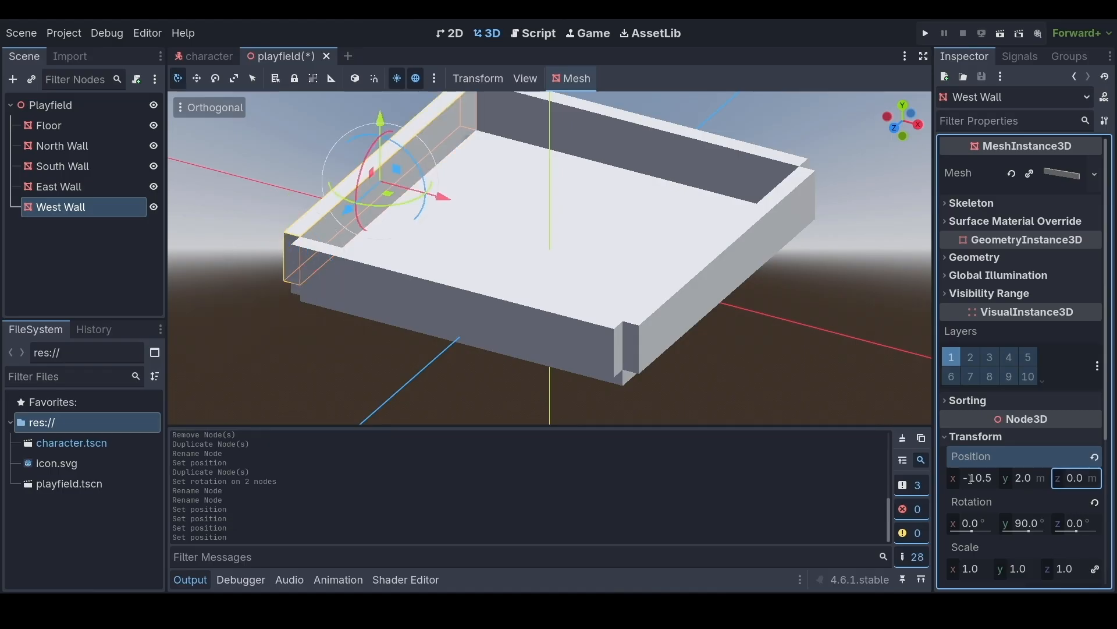
key(ctrl+s)
click(123, 292)
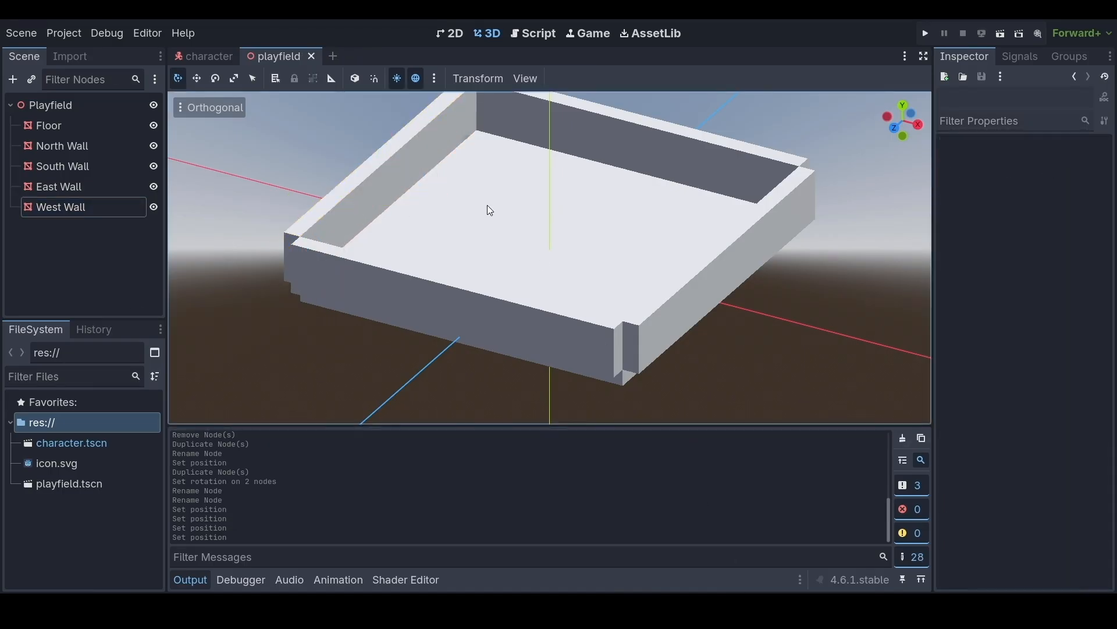
- Add the preview sun to the playfield scene as a light node and save the scene
click(435, 77)
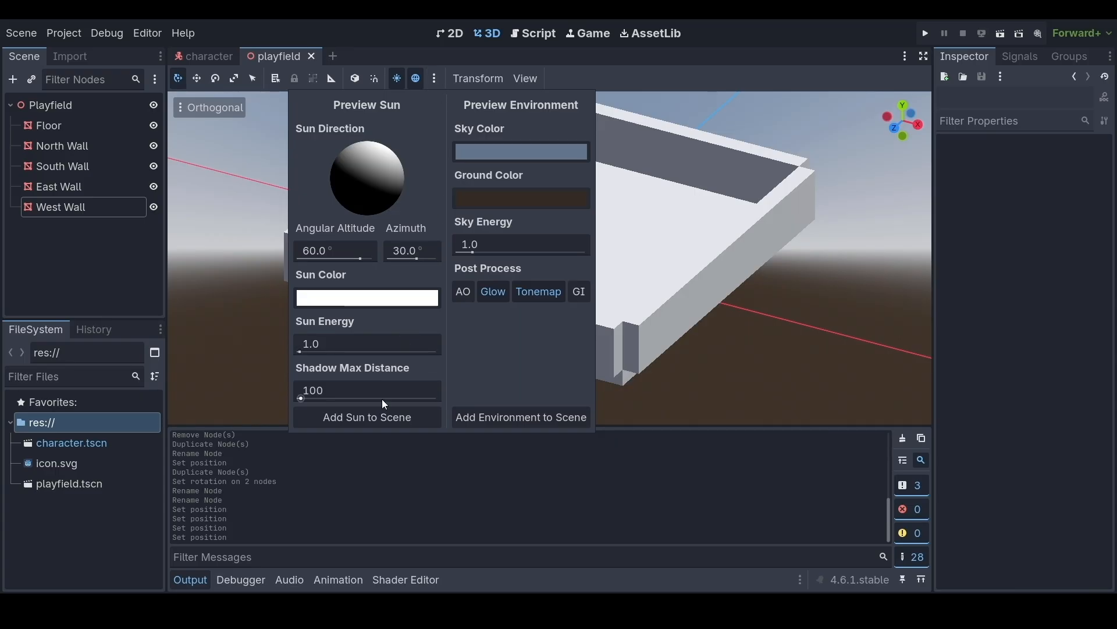
click(372, 418)
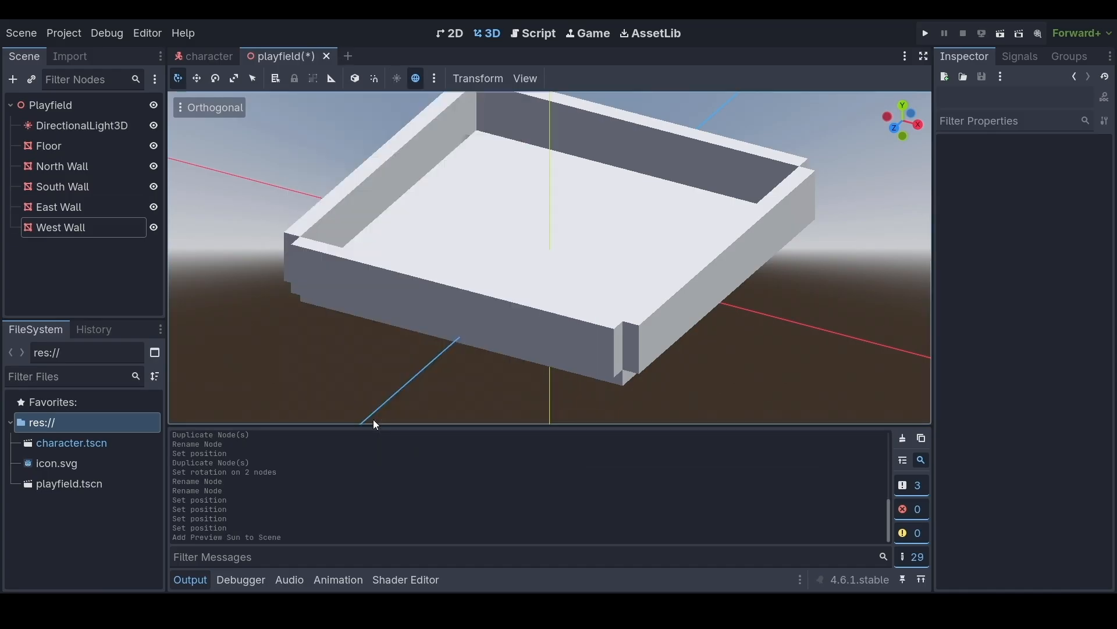
key(ctrl+s)
- In the character scene, add a CollisionShape3D child to the Character node and assign it a new CapsuleShape3D
click(193, 57)
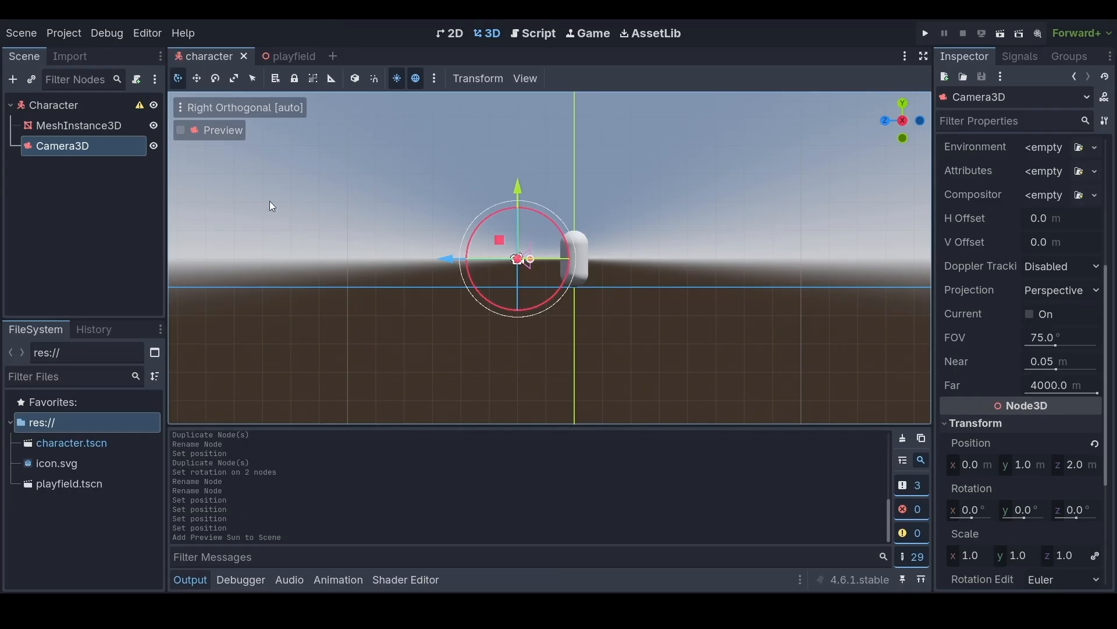
mouse_move(140, 109)
click(65, 105)
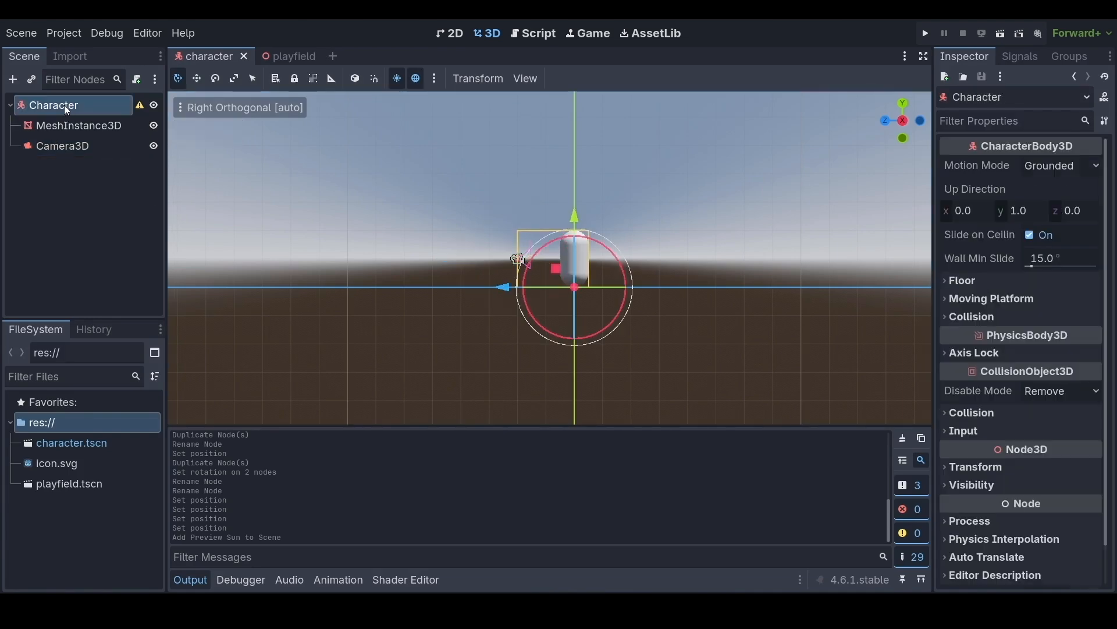
right_click(64, 105)
click(100, 113)
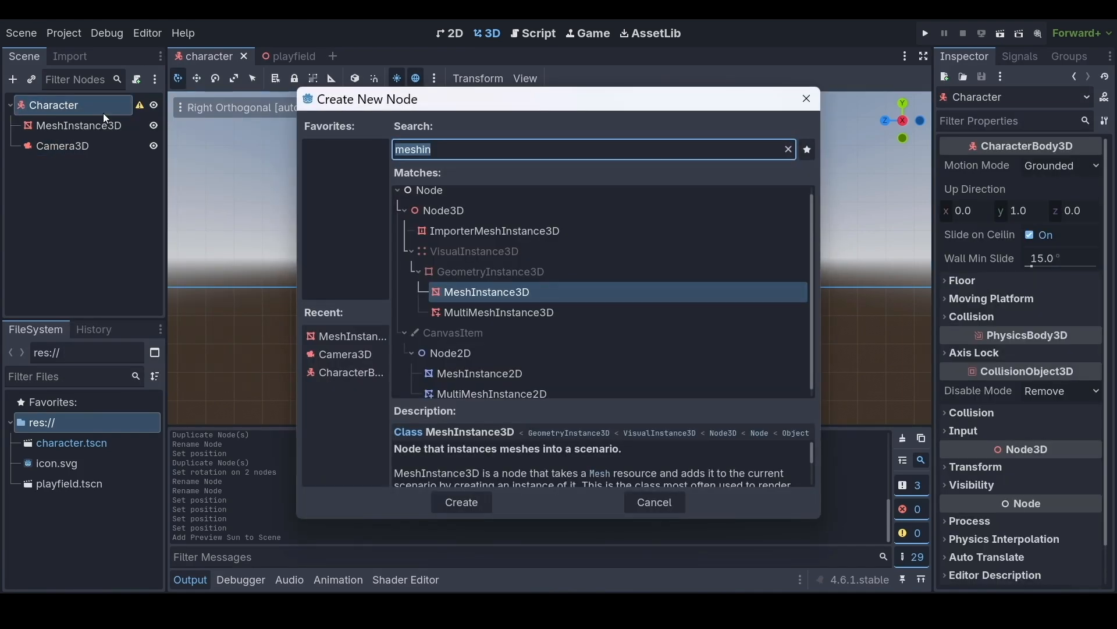
text(collis)
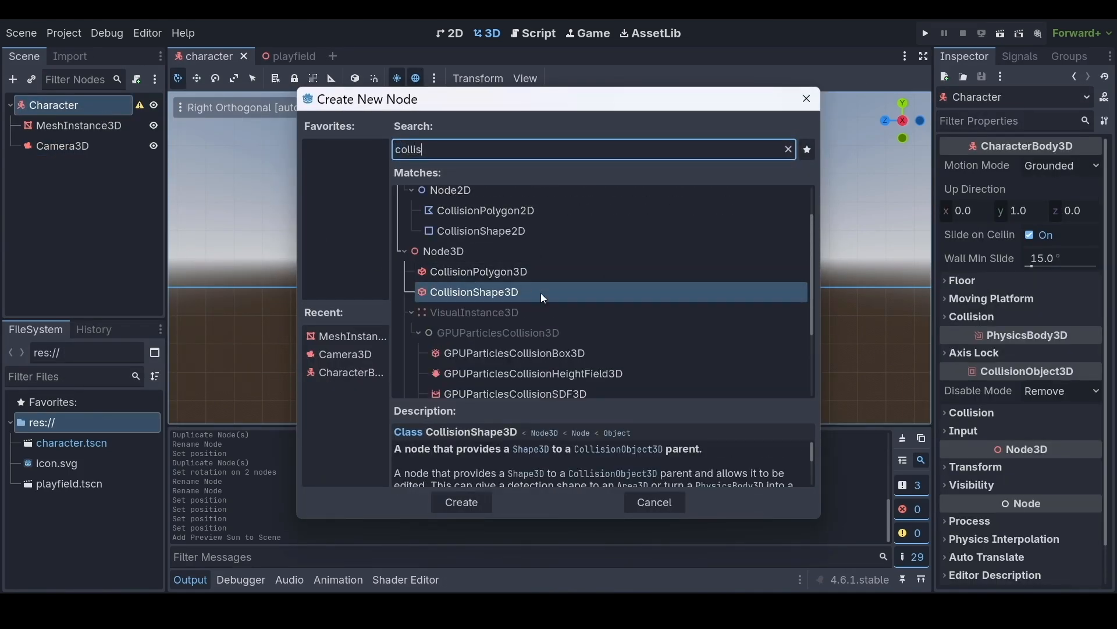
click(477, 500)
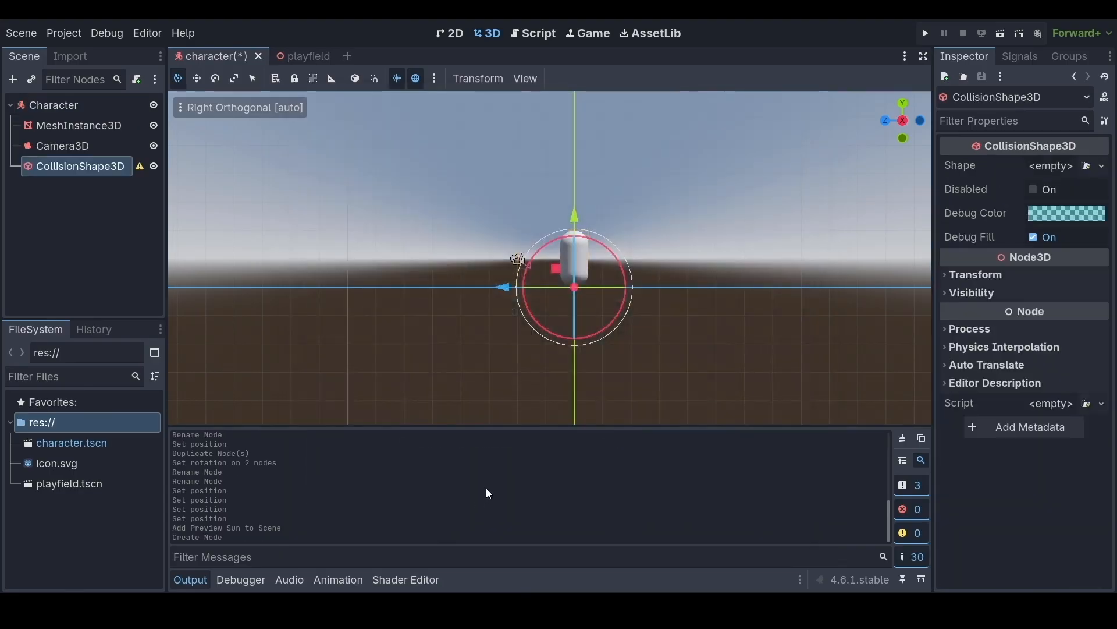
click(1102, 166)
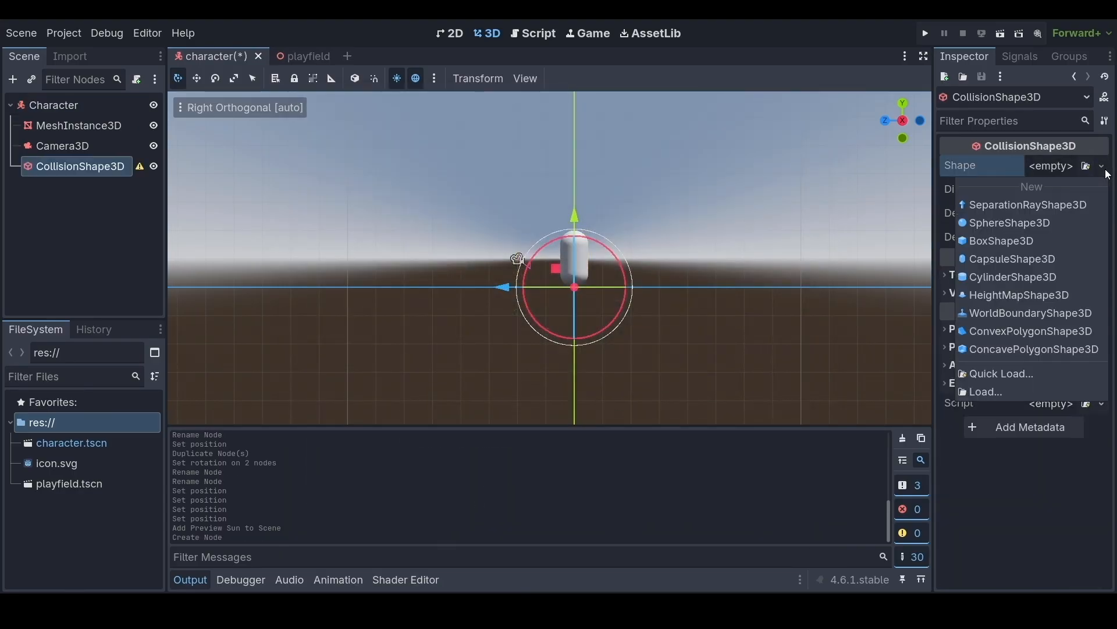
click(1012, 260)
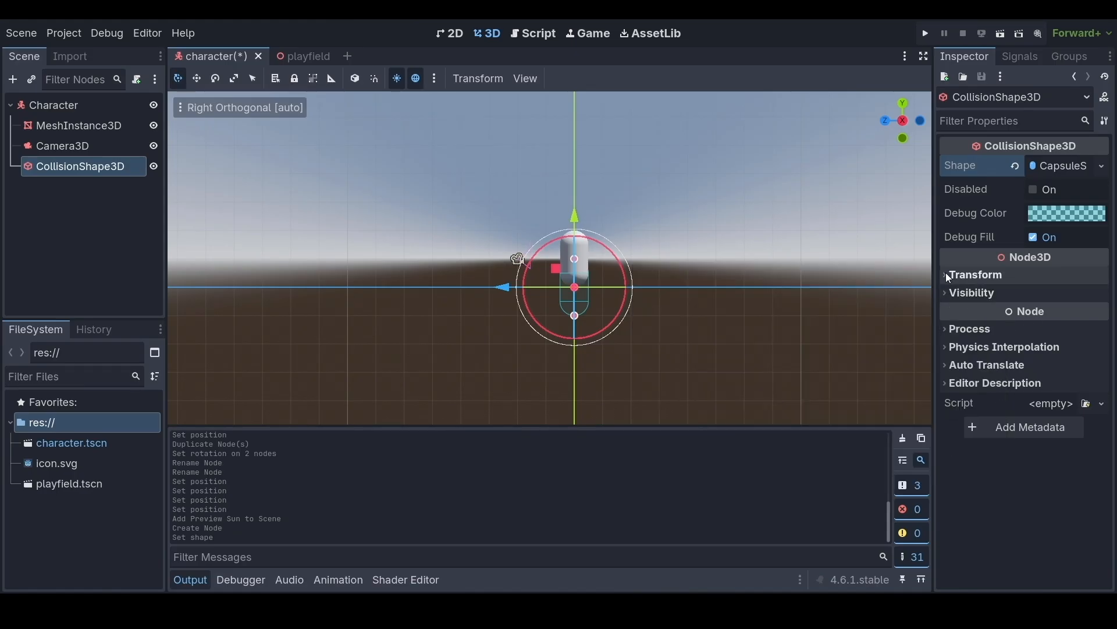
- Set the CollisionShape3D's Y position to 1 m and save the character scene
click(947, 274)
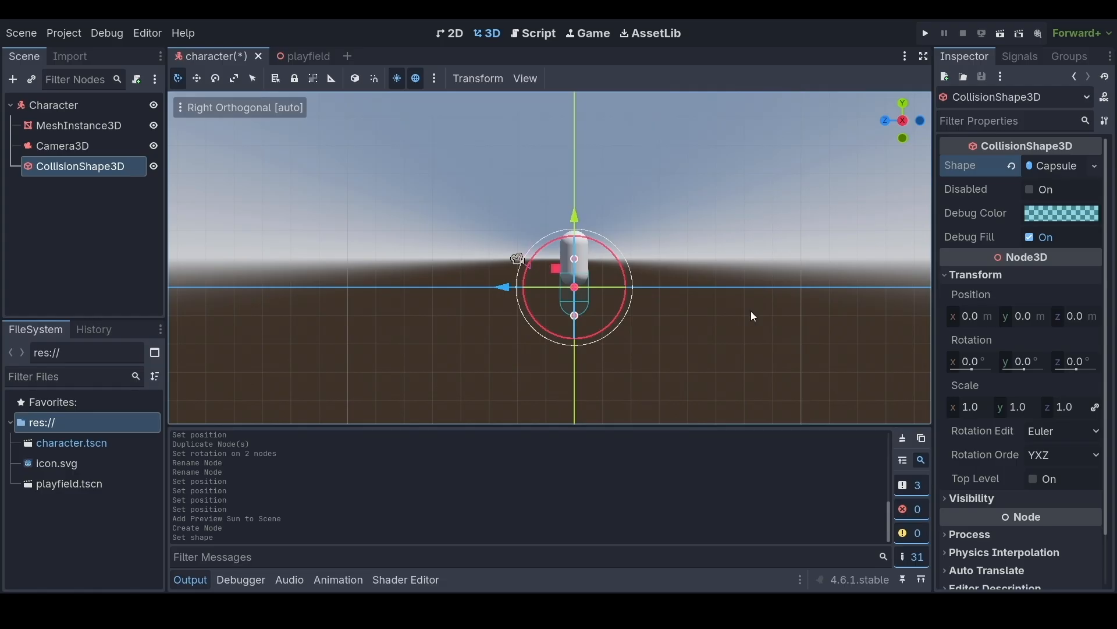
click(1025, 316)
text(1)
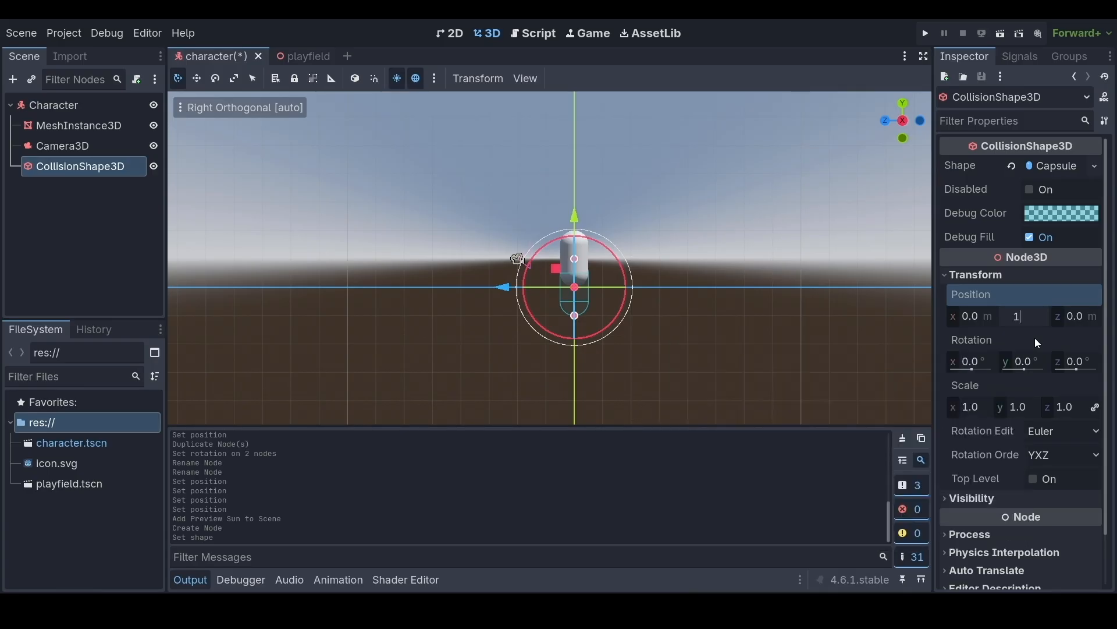
key(Return)
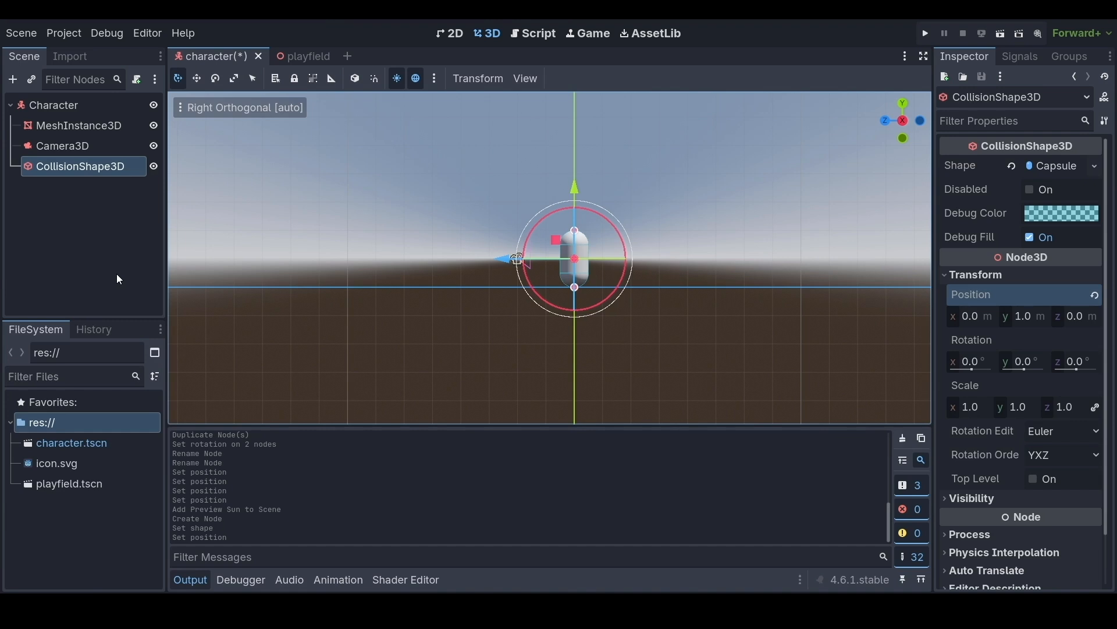
key(ctrl+s)
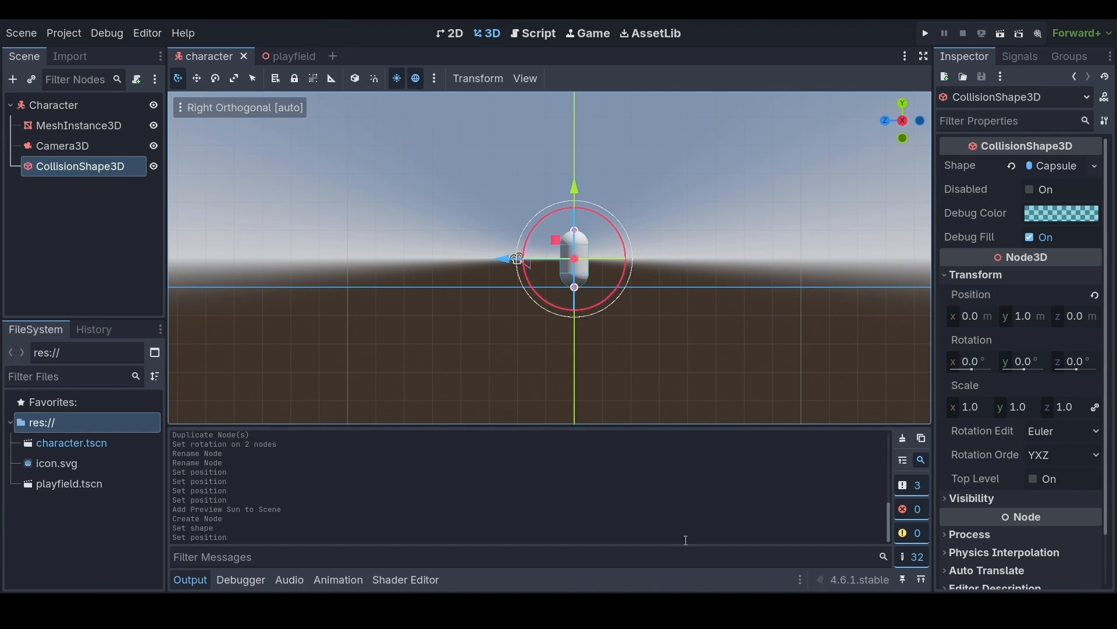
- From the Character node's collision layer settings, name 3D physics layer 1 World and layer 2 Player
click(85, 106)
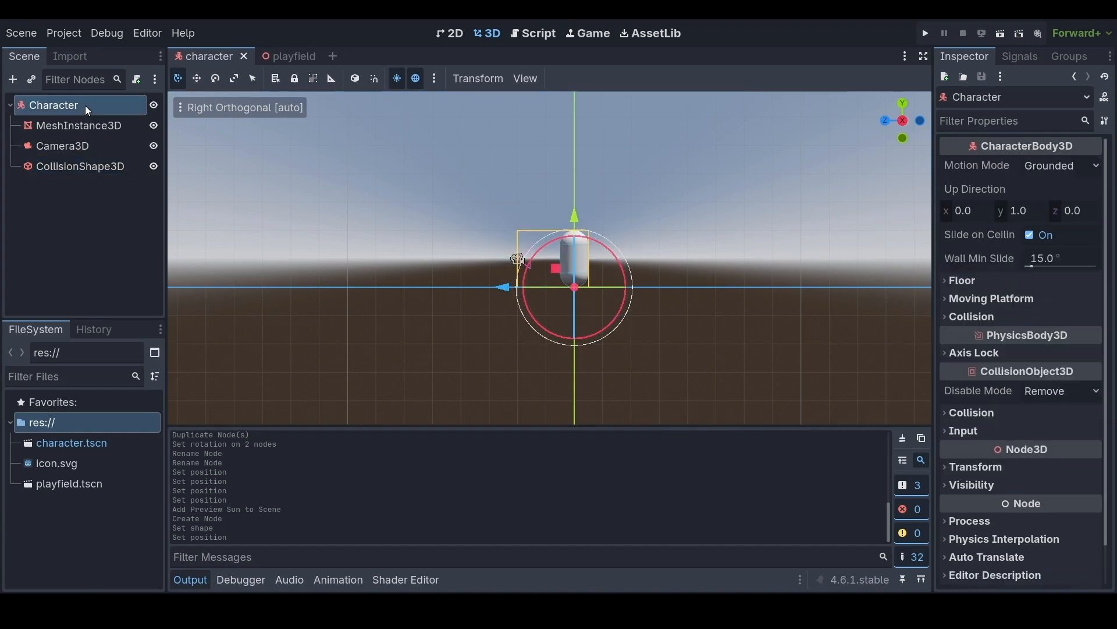
click(955, 412)
scroll(1110, 402, down, 2)
scroll(1111, 403, down, 1)
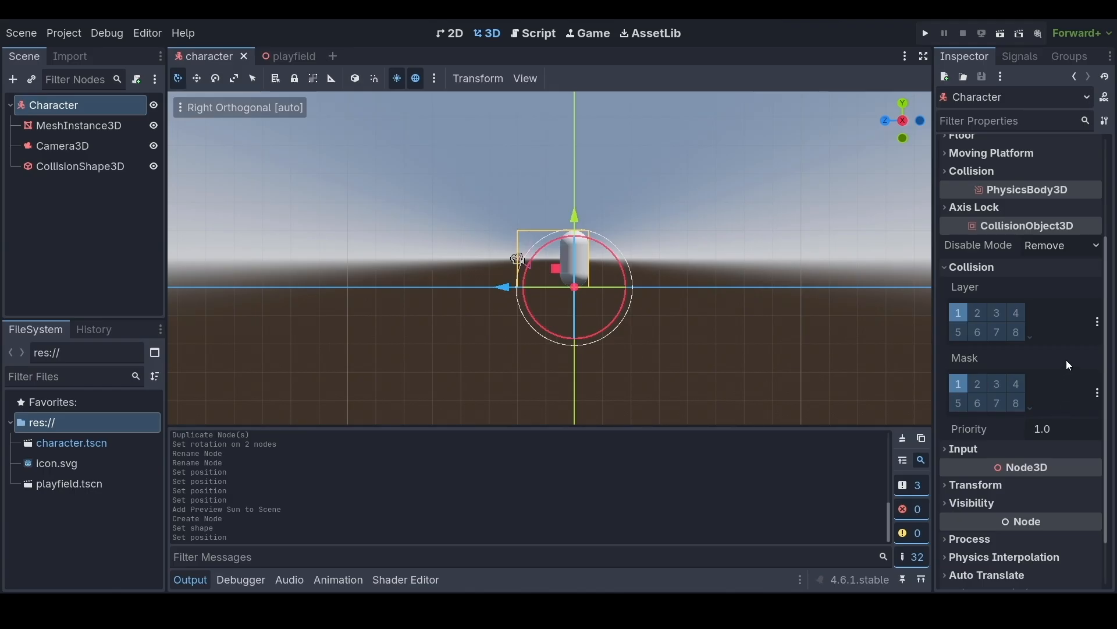
click(1098, 323)
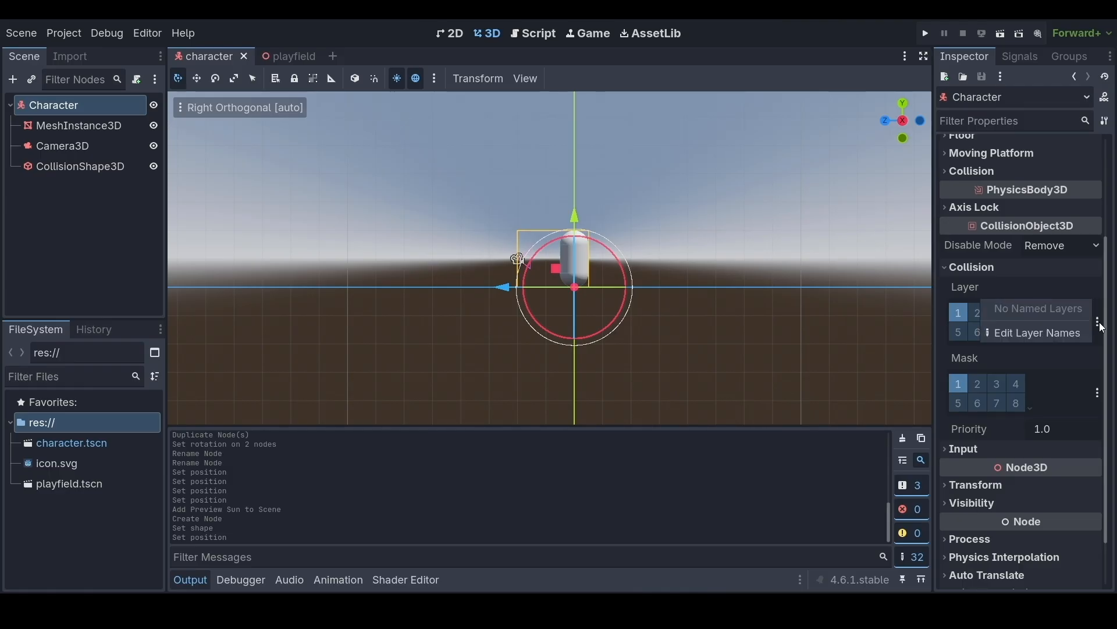
click(1063, 334)
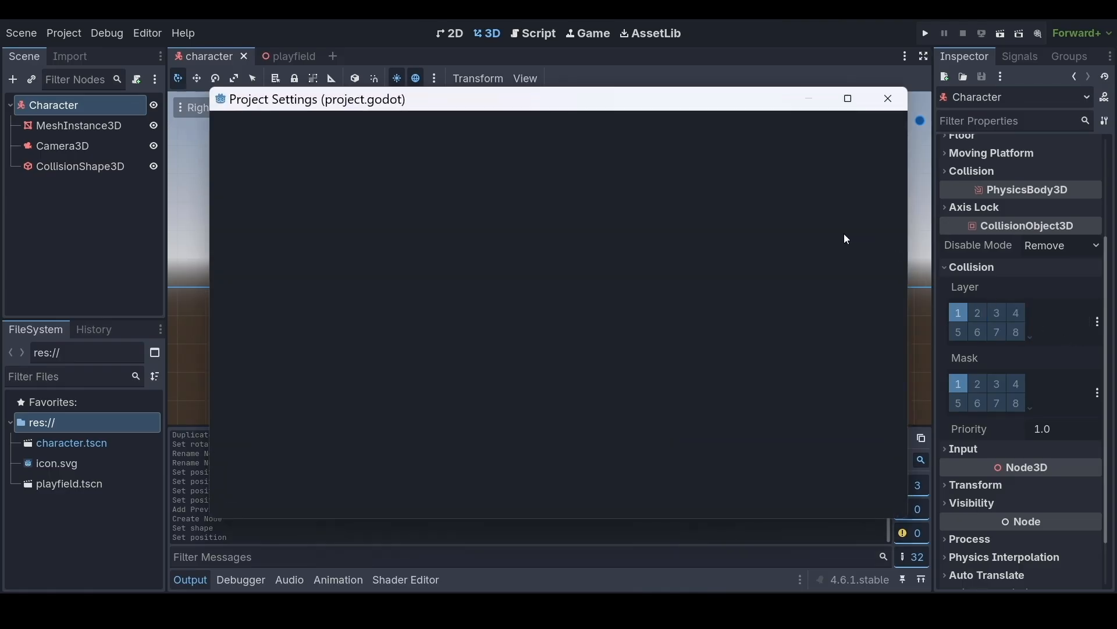
click(657, 192)
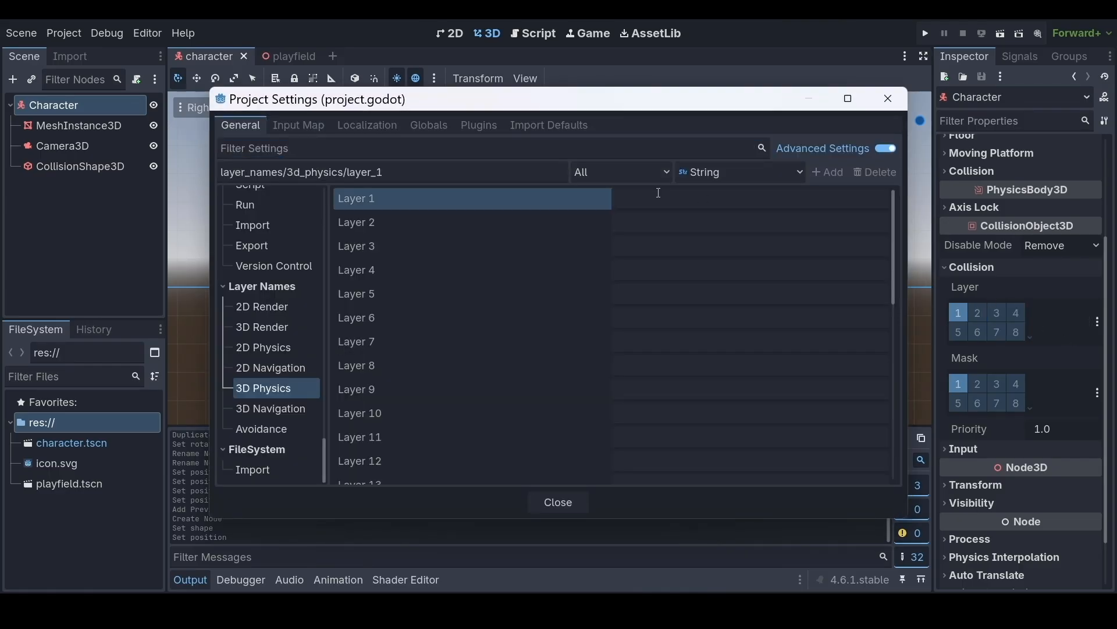
text(World)
key(Return)
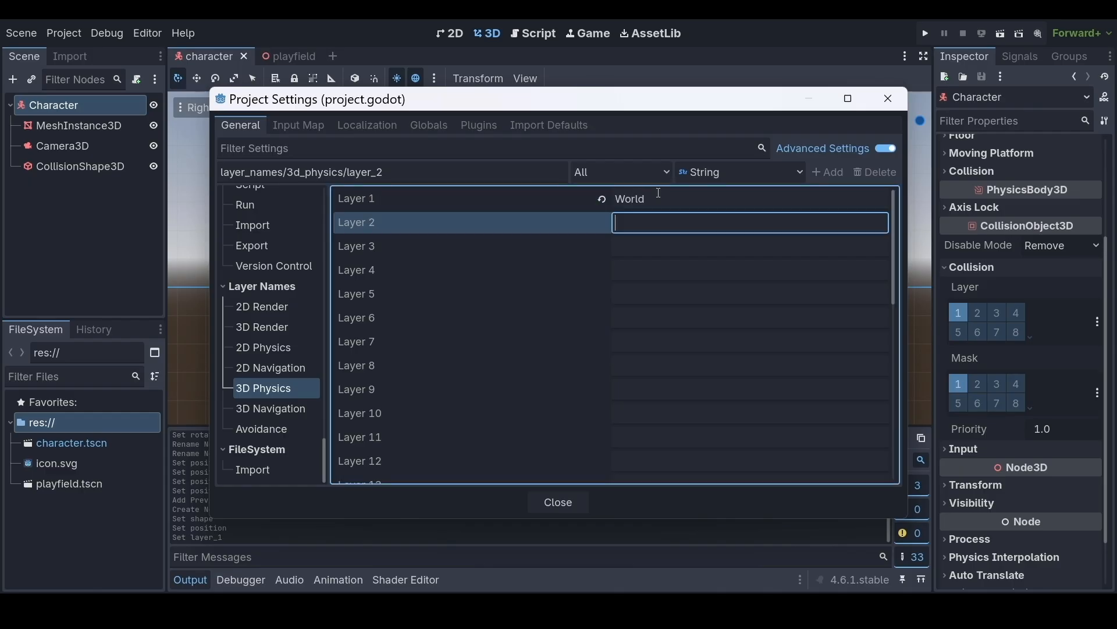
text(Player)
click(556, 504)
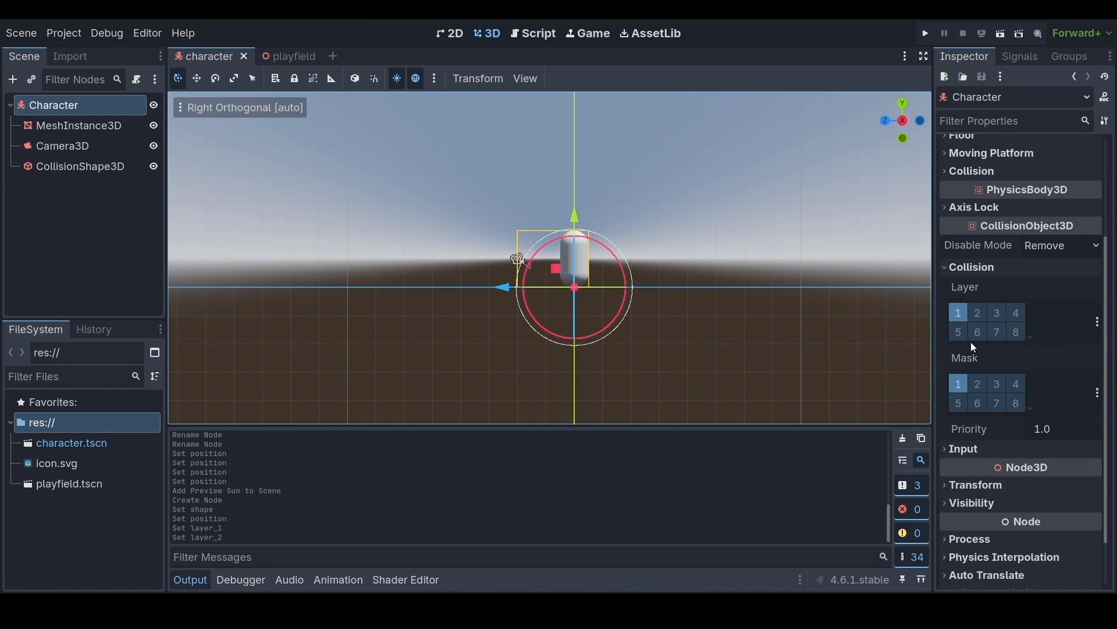
- Place the Character node on collision layer 2 only, and save the character scene
click(958, 309)
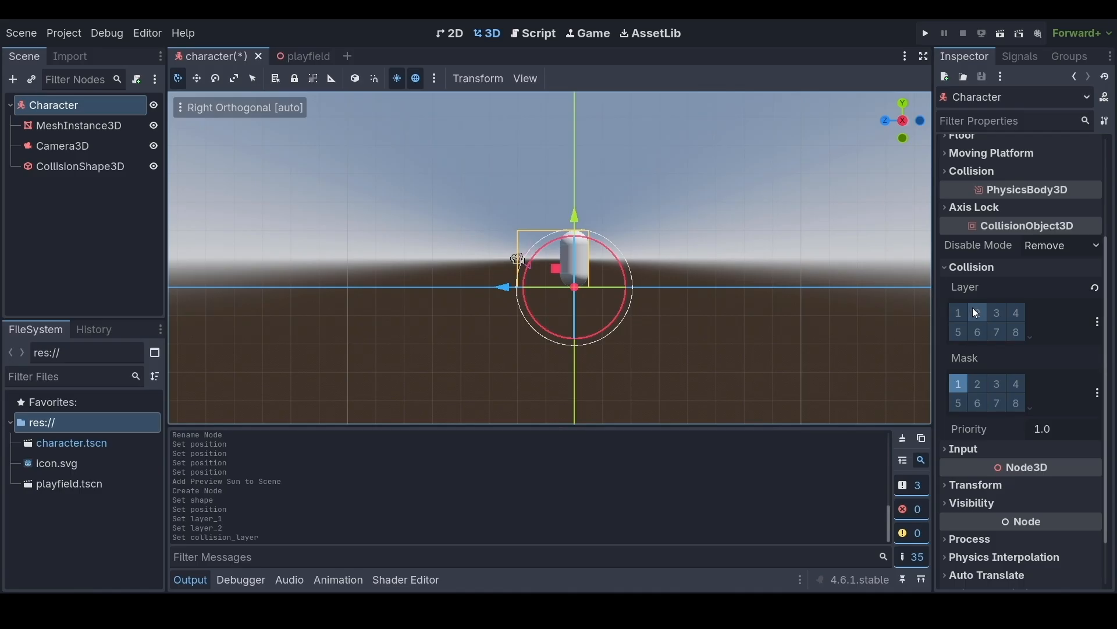
click(978, 314)
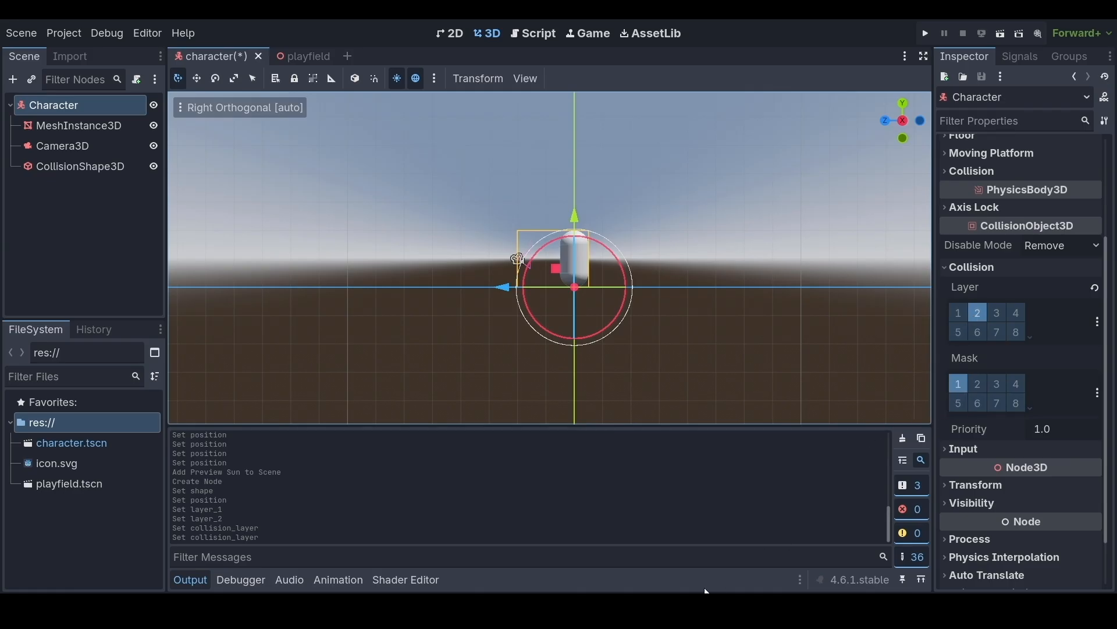
key(ctrl+s)
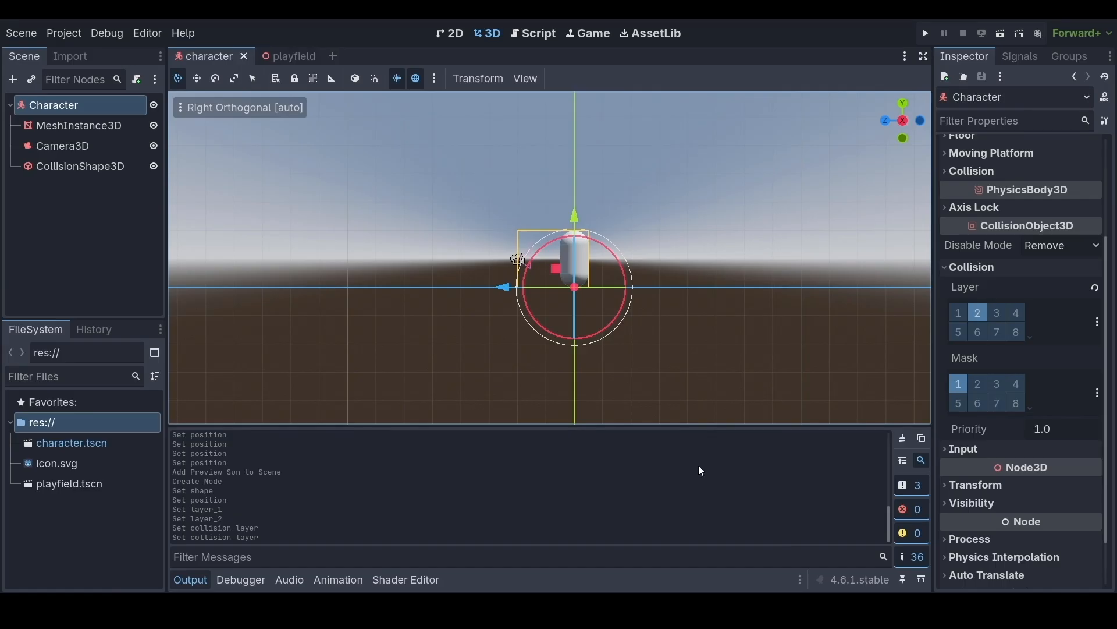
- In the playfield scene, add a StaticBody3D child to the Floor node
click(298, 56)
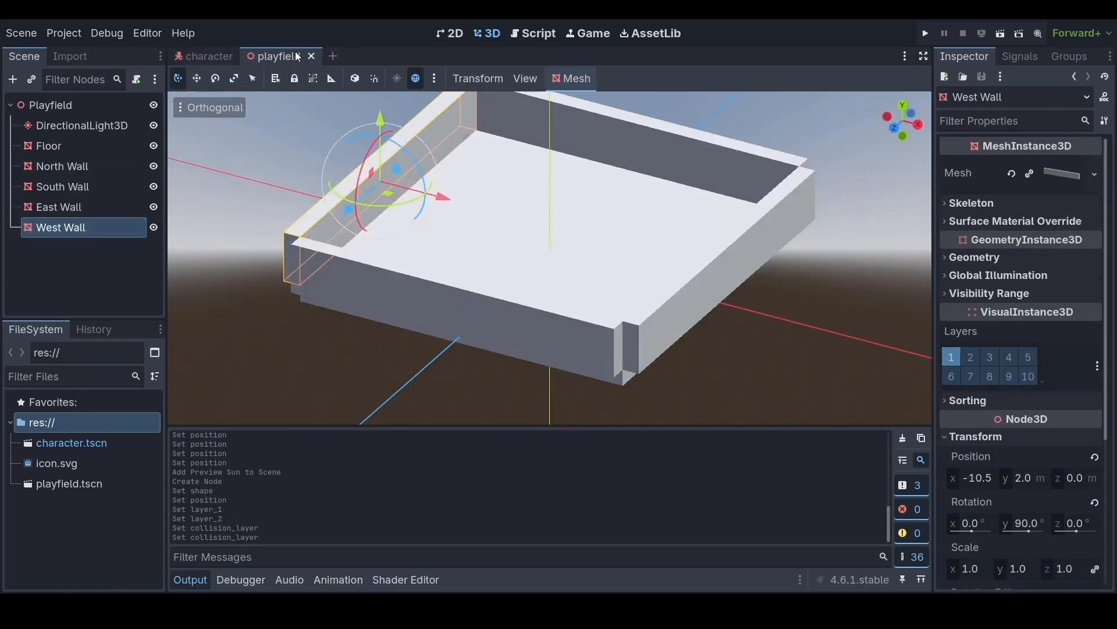
shift+middle_drag(885, 215, 875, 271)
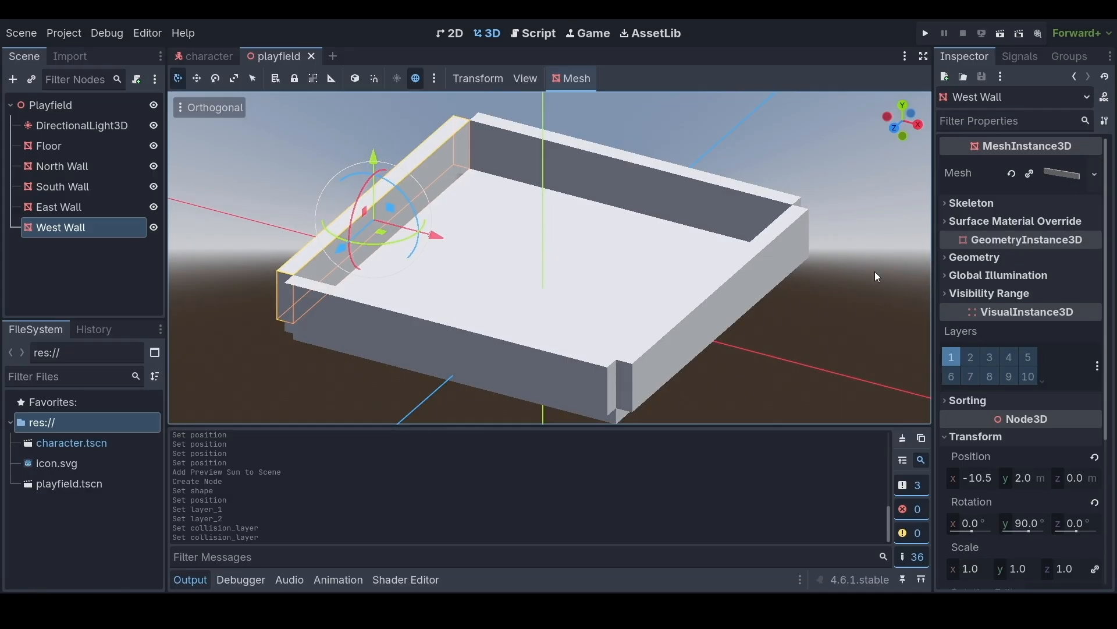
click(874, 271)
right_click(89, 141)
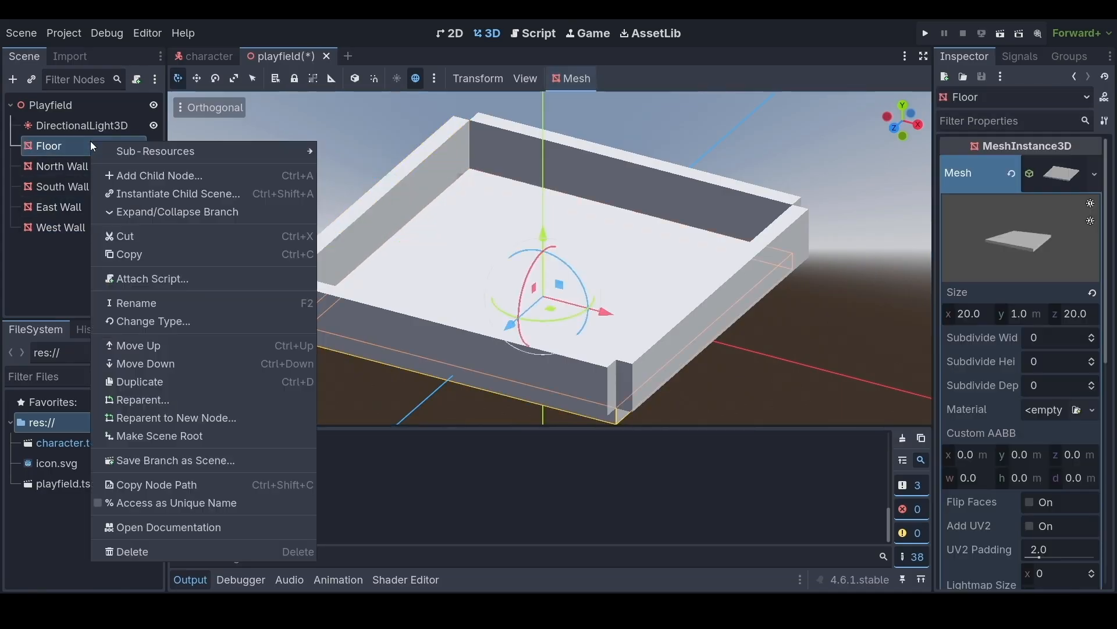
click(124, 175)
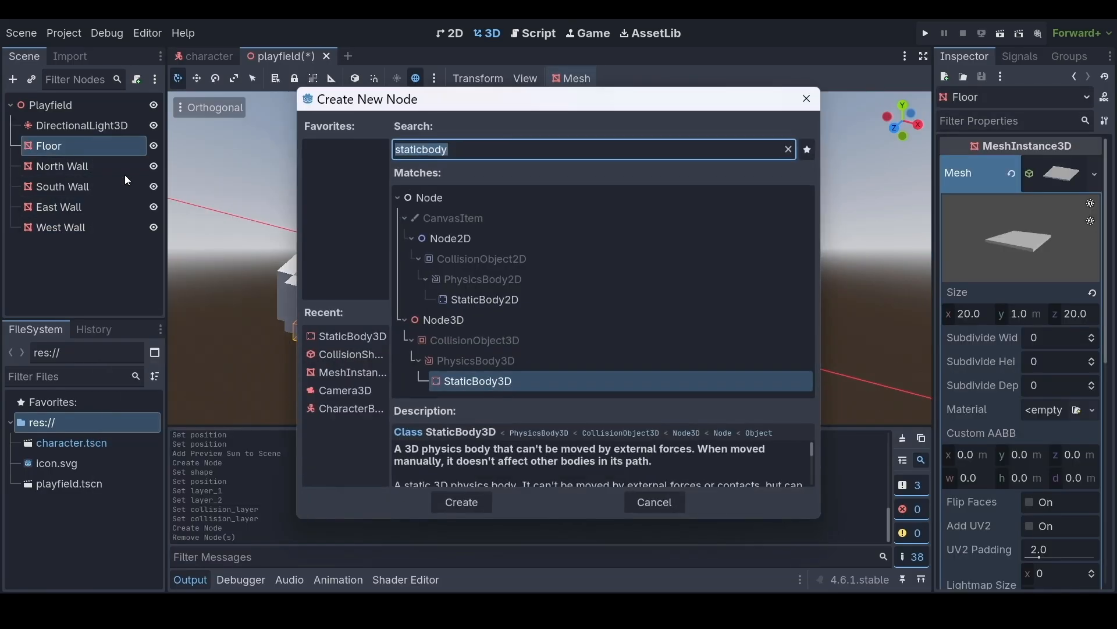
click(522, 382)
click(476, 508)
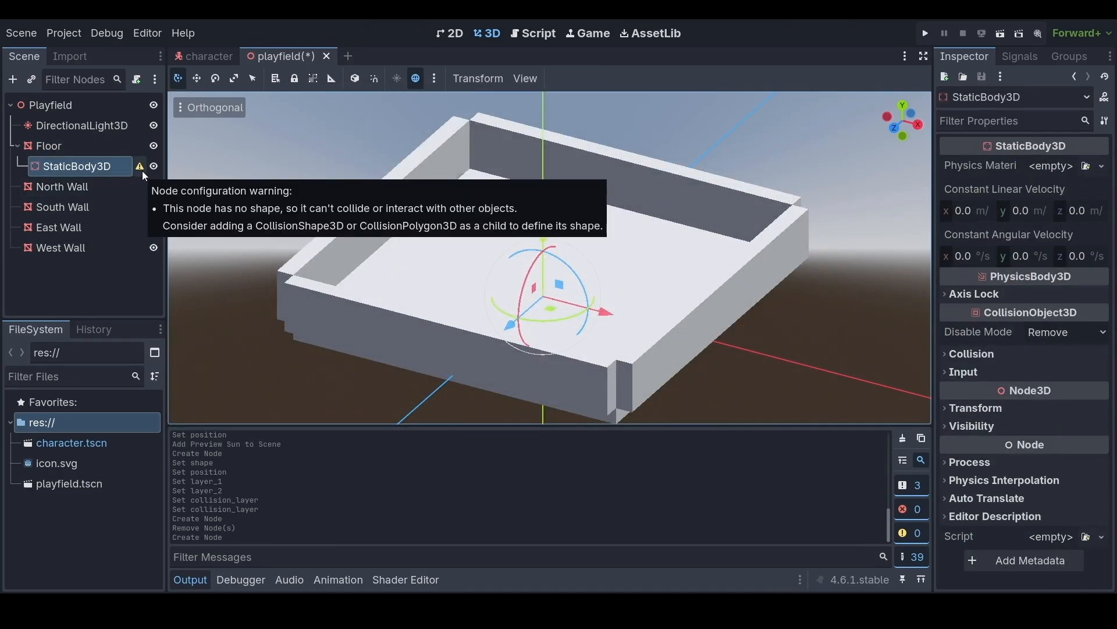
- Add a CollisionShape3D child to the Floor's StaticBody3D and assign it a new BoxShape3D
right_click(121, 165)
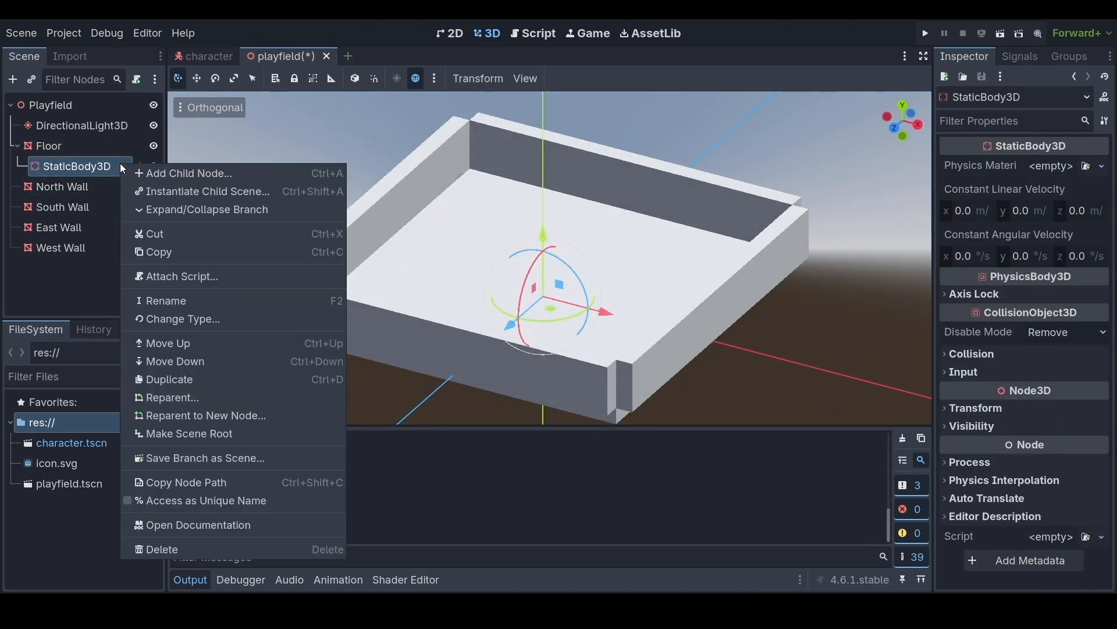
click(160, 178)
text(colli)
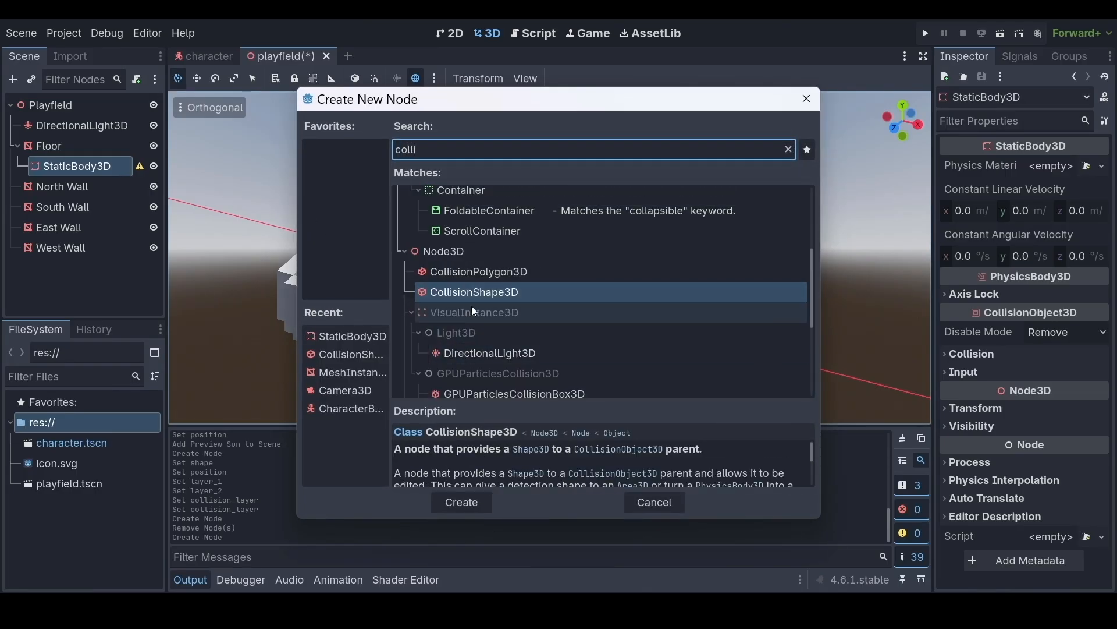
click(462, 503)
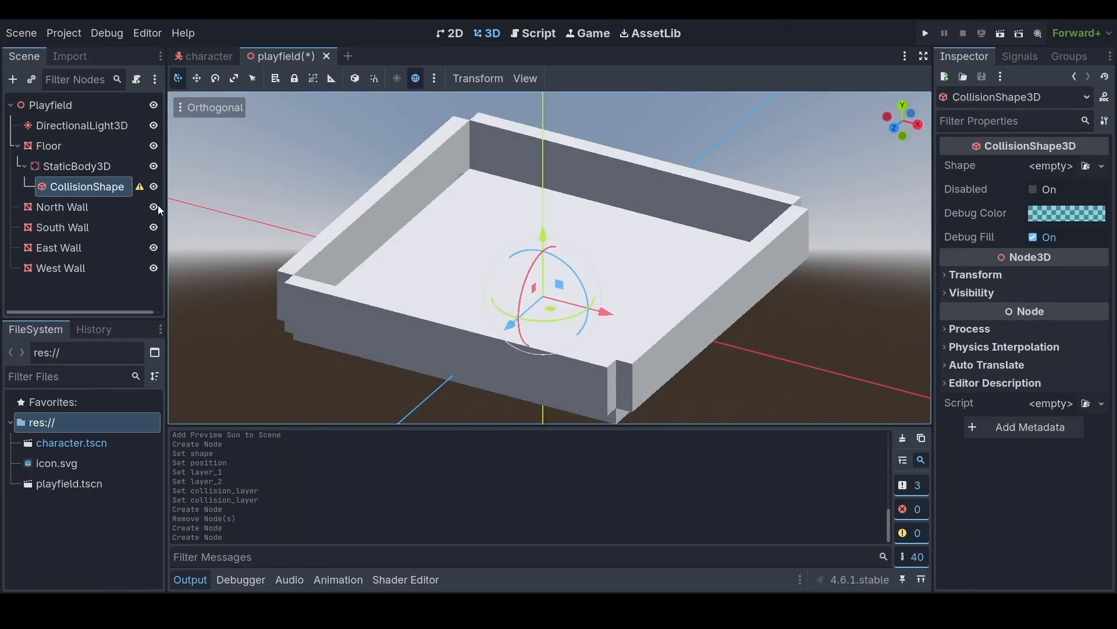
click(1101, 166)
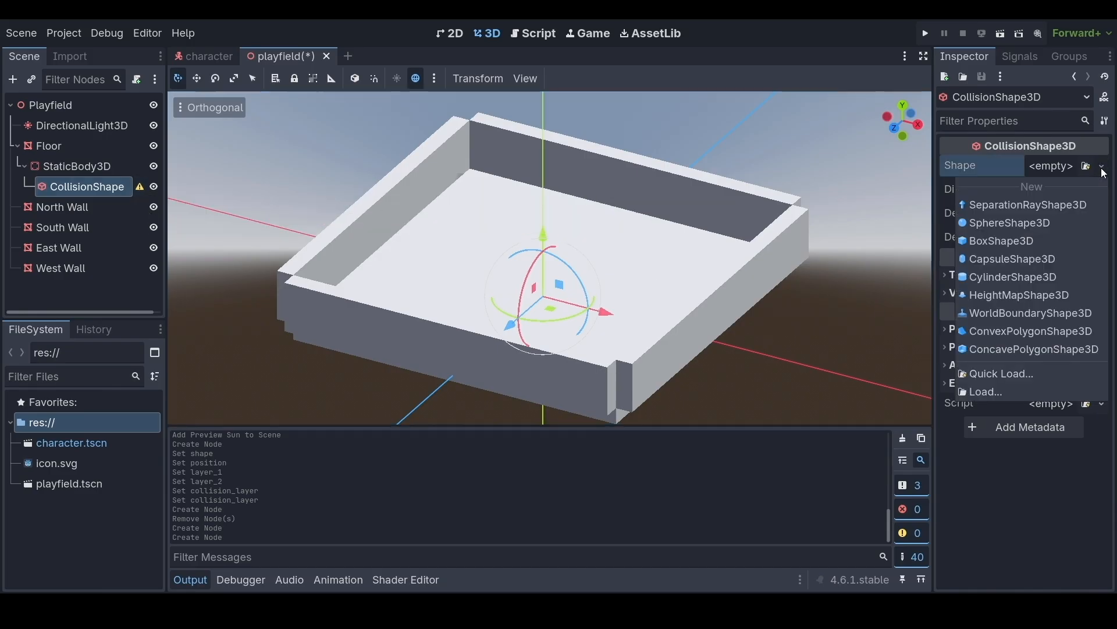
click(1019, 241)
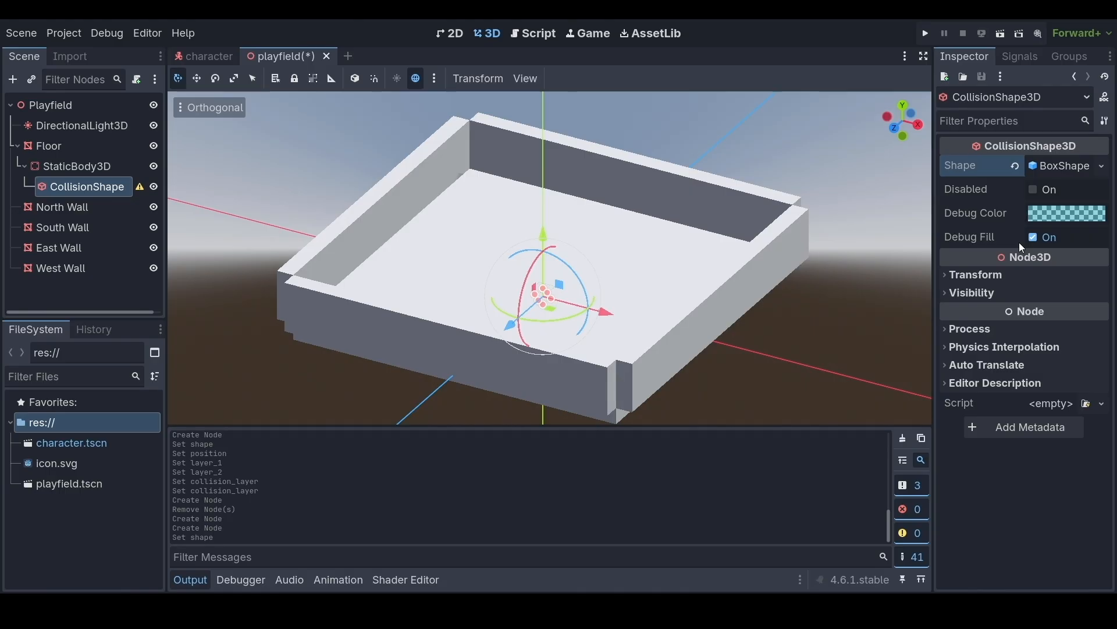
- Set the Floor collision box size to 20 m in X and 20 m in Z
click(1060, 163)
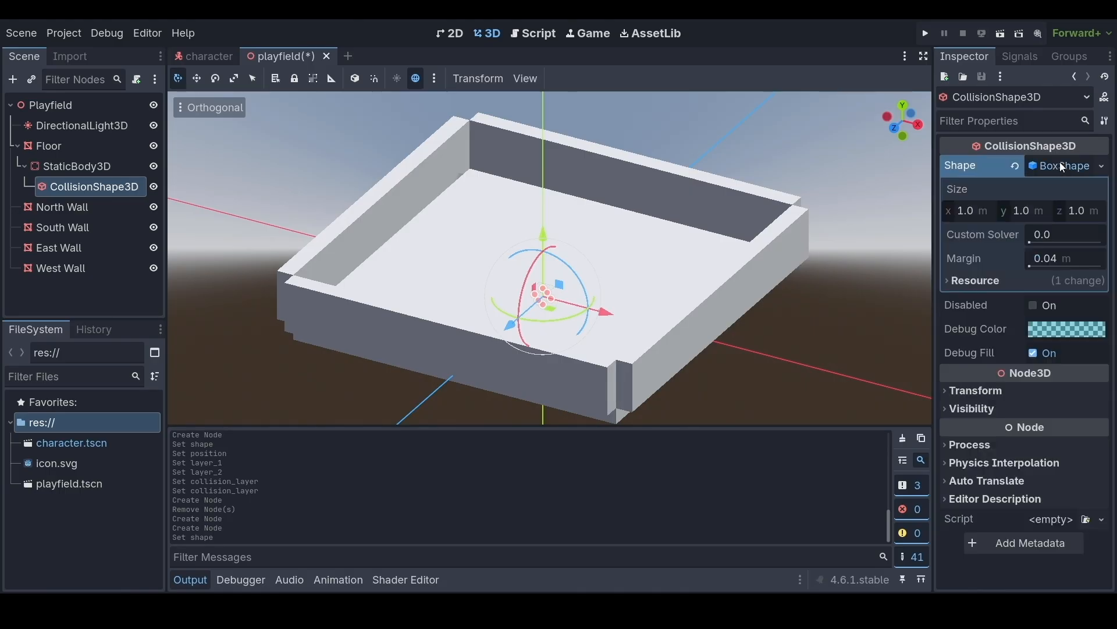
click(970, 211)
text(20)
key(Tab)
text(20)
key(Return)
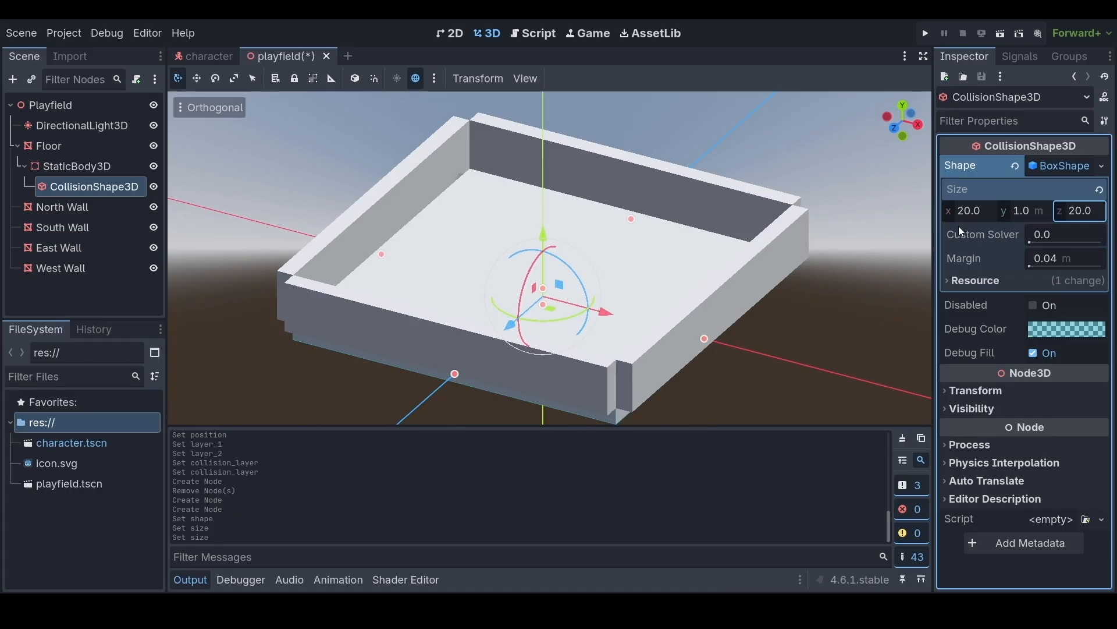
- Set the collision mask of the Floor's StaticBody3D to layer 2 only
click(95, 168)
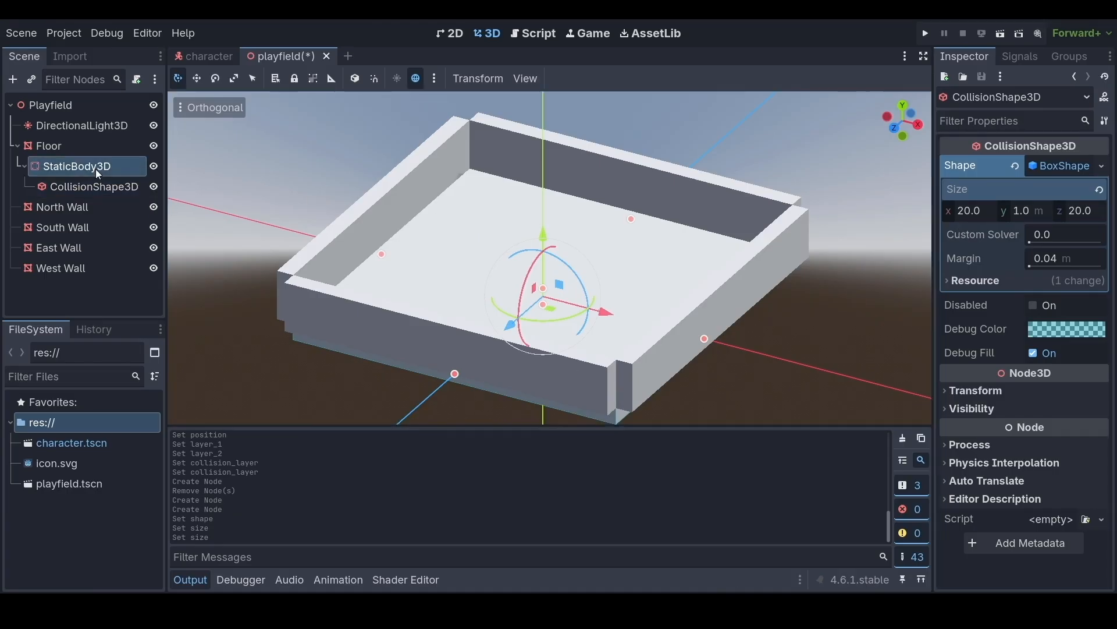
click(946, 352)
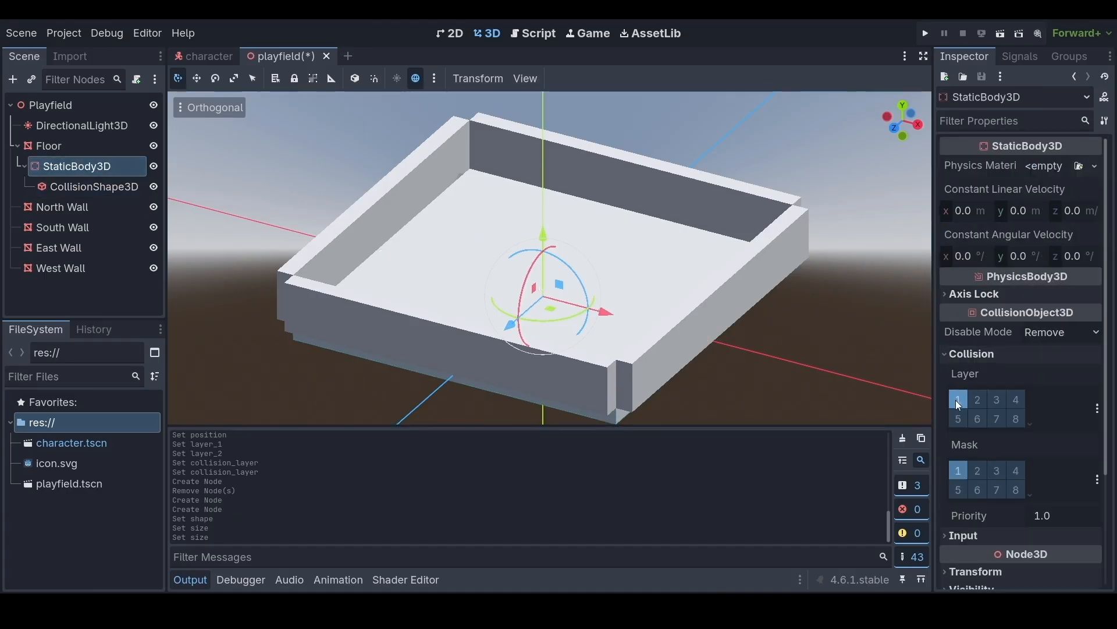
click(975, 472)
click(958, 471)
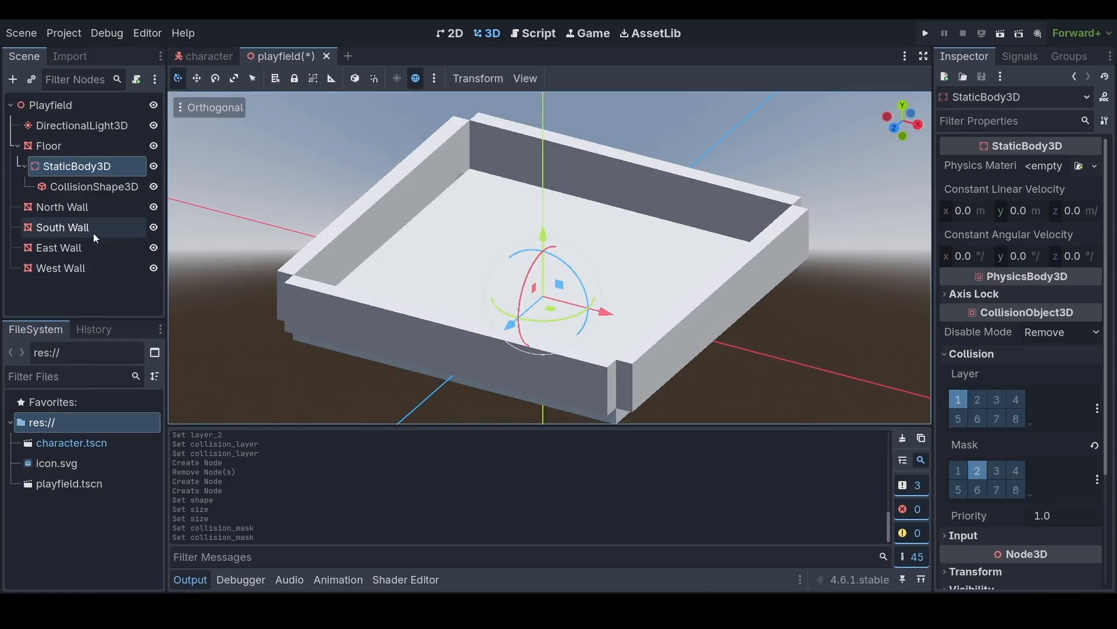
- Add a StaticBody3D child to the North Wall node
right_click(92, 208)
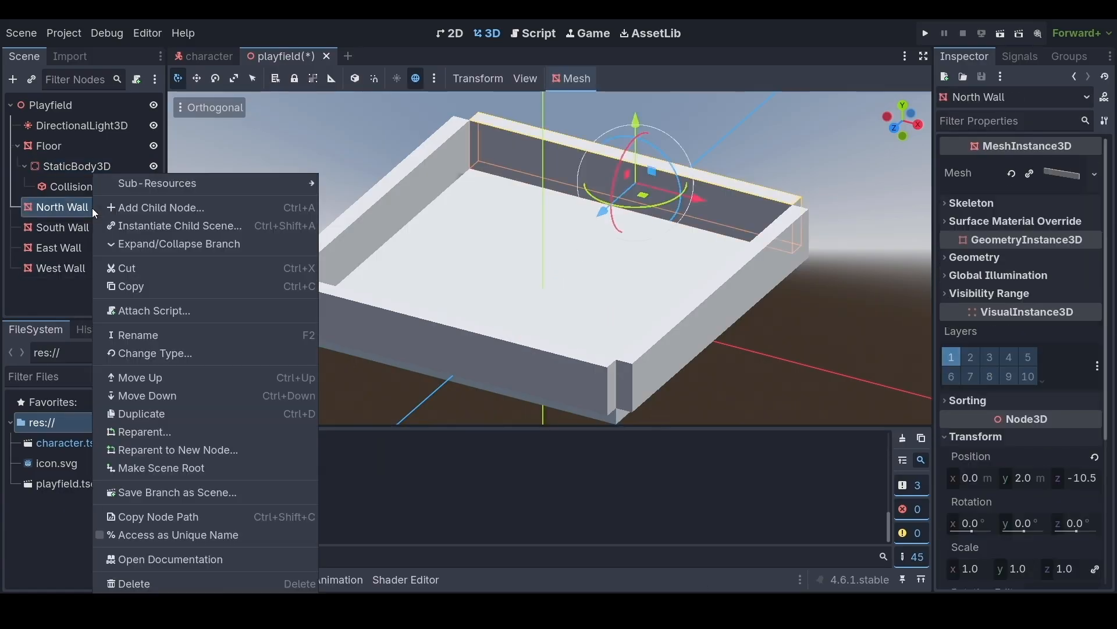
click(160, 214)
text(static)
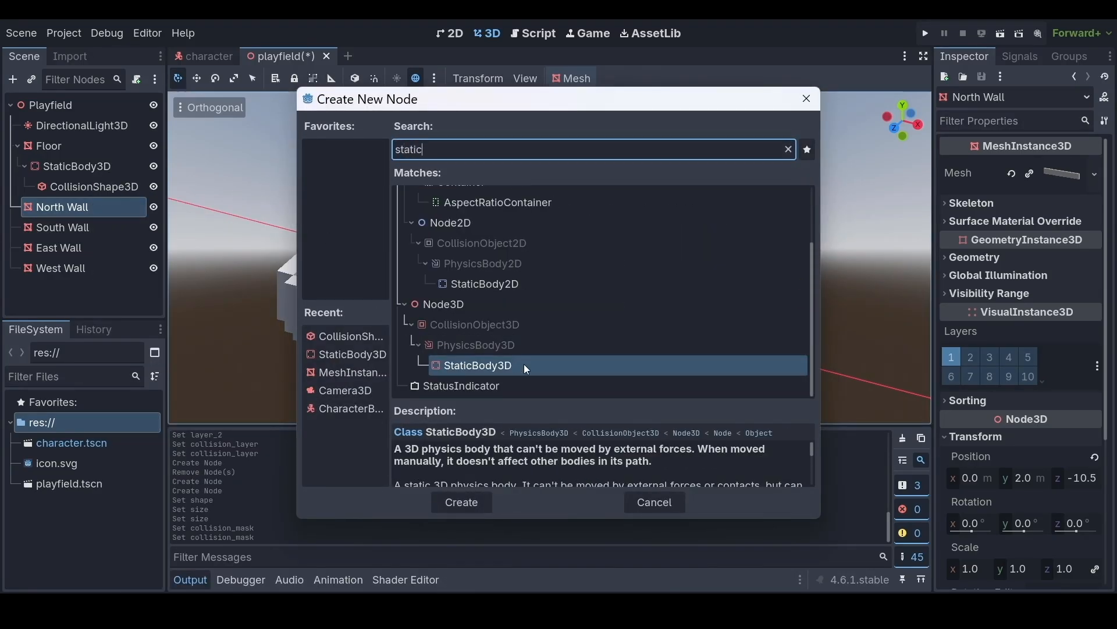
click(462, 501)
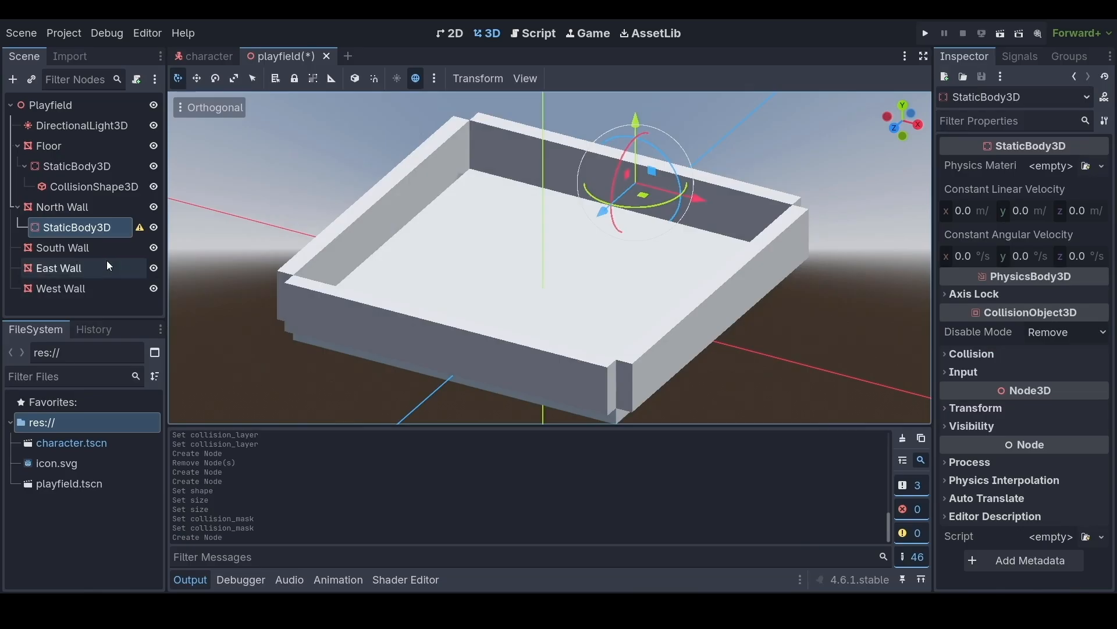
- Add a CollisionShape3D child to the North Wall's StaticBody3D and assign it a new BoxShape3D
right_click(96, 228)
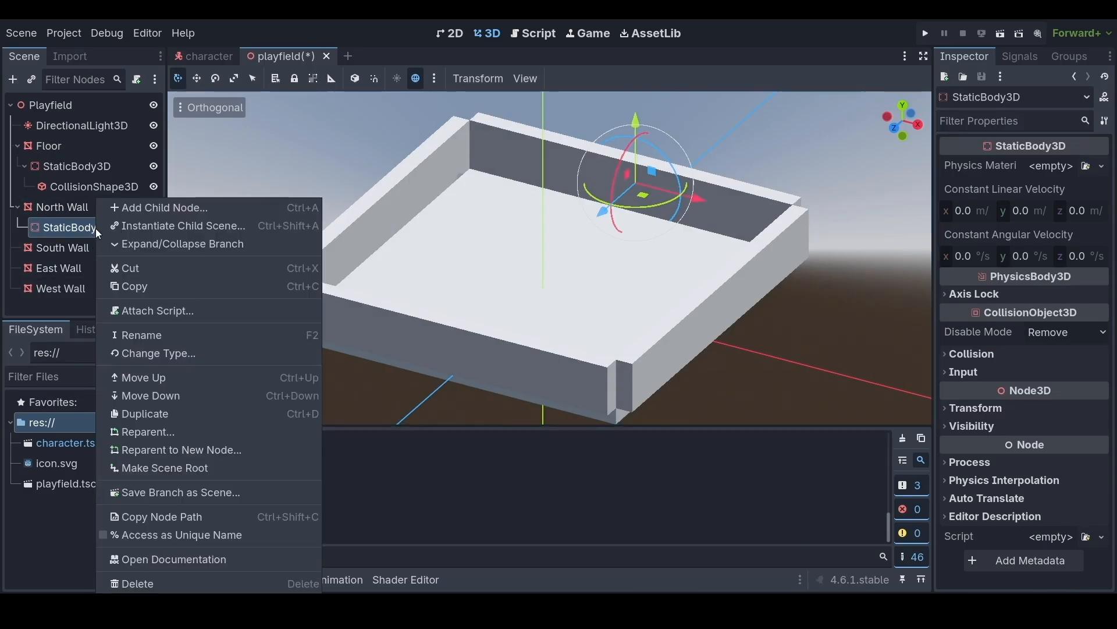
click(127, 209)
text(colli)
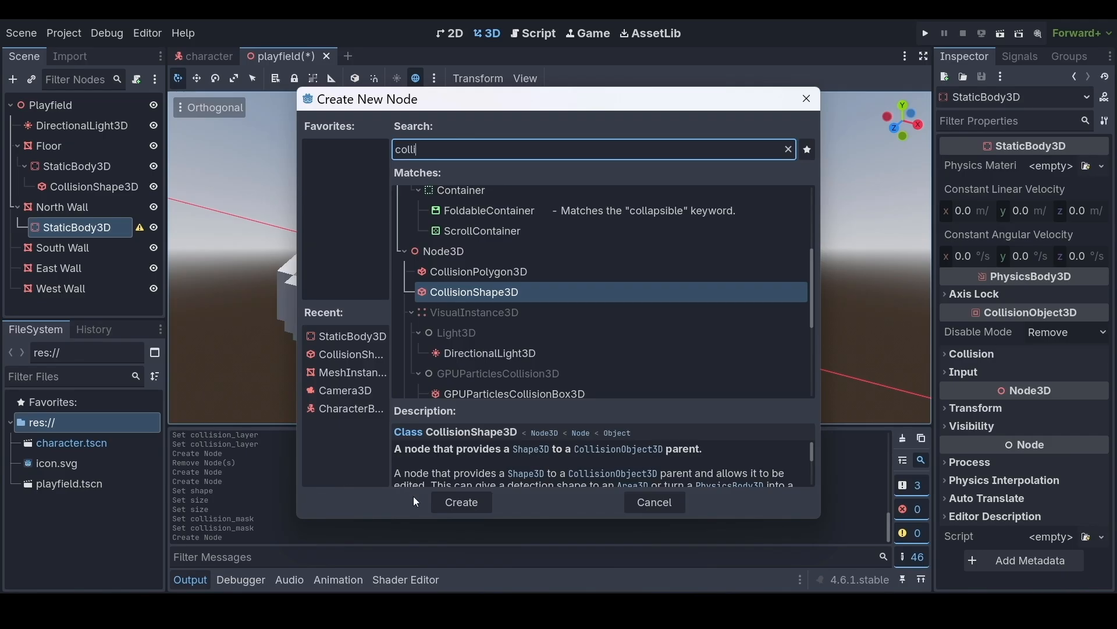
click(445, 498)
click(1102, 167)
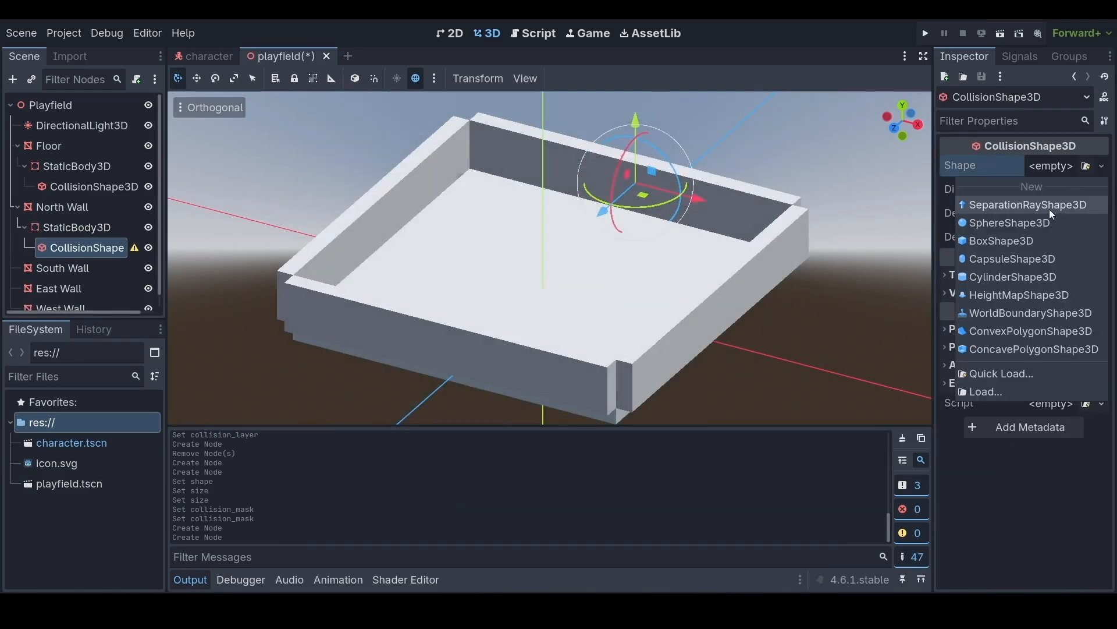
click(1032, 241)
- Set the North Wall collision box size to 20 m in X and 3 m in Y, and save the playfield scene
click(1067, 165)
click(968, 214)
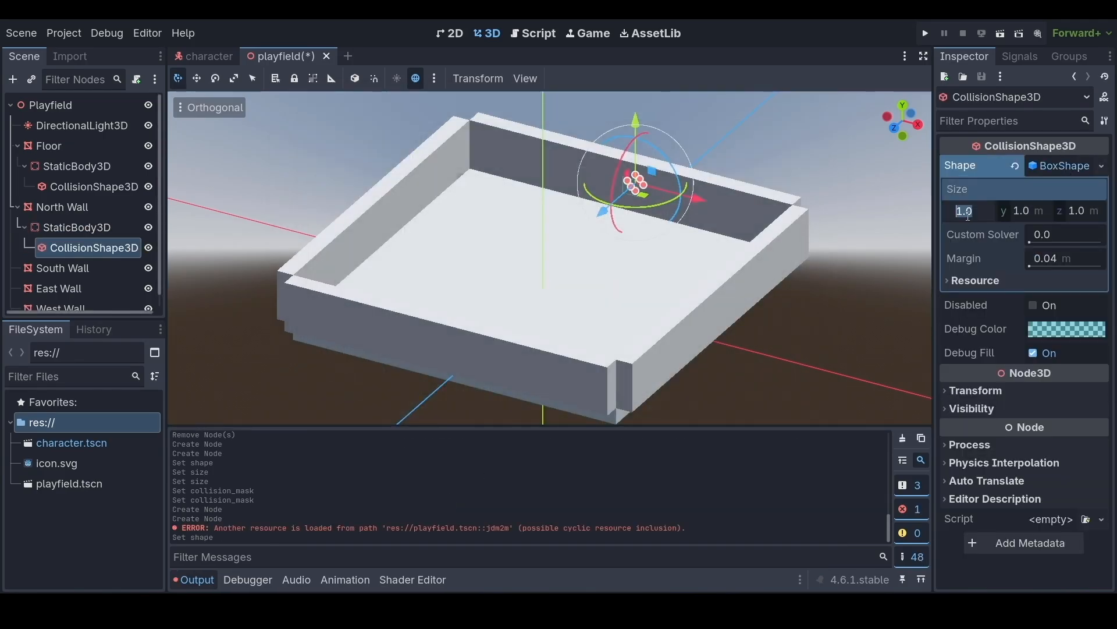
text(20)
key(Tab)
text(3)
key(Return)
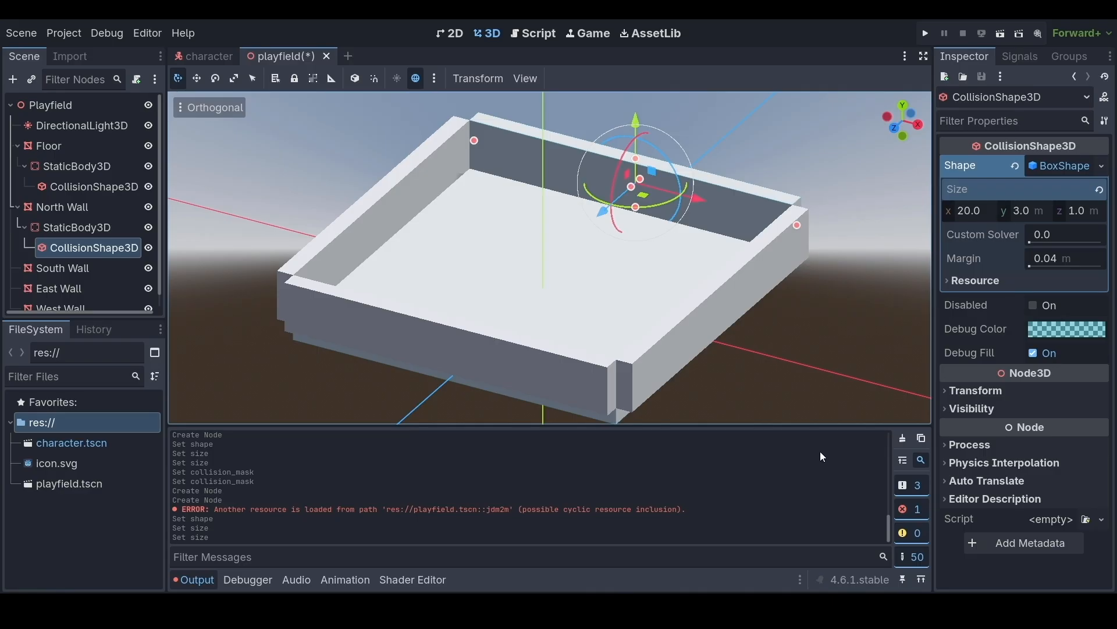
key(ctrl+s)
- Set the collision mask of the North Wall's StaticBody3D to layer 2 only
click(100, 232)
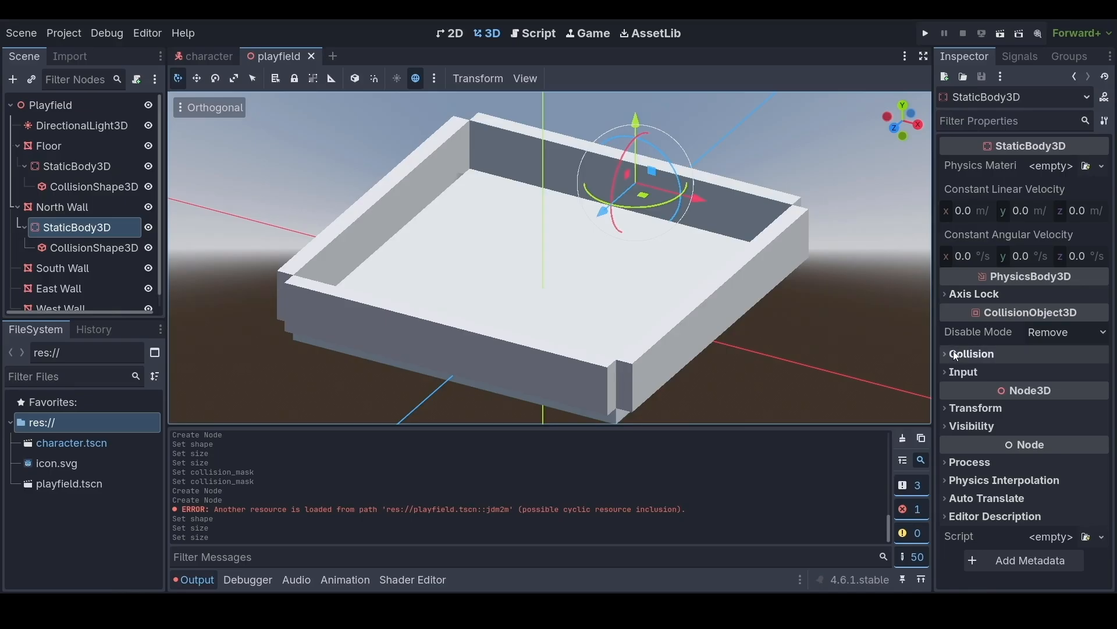
click(957, 354)
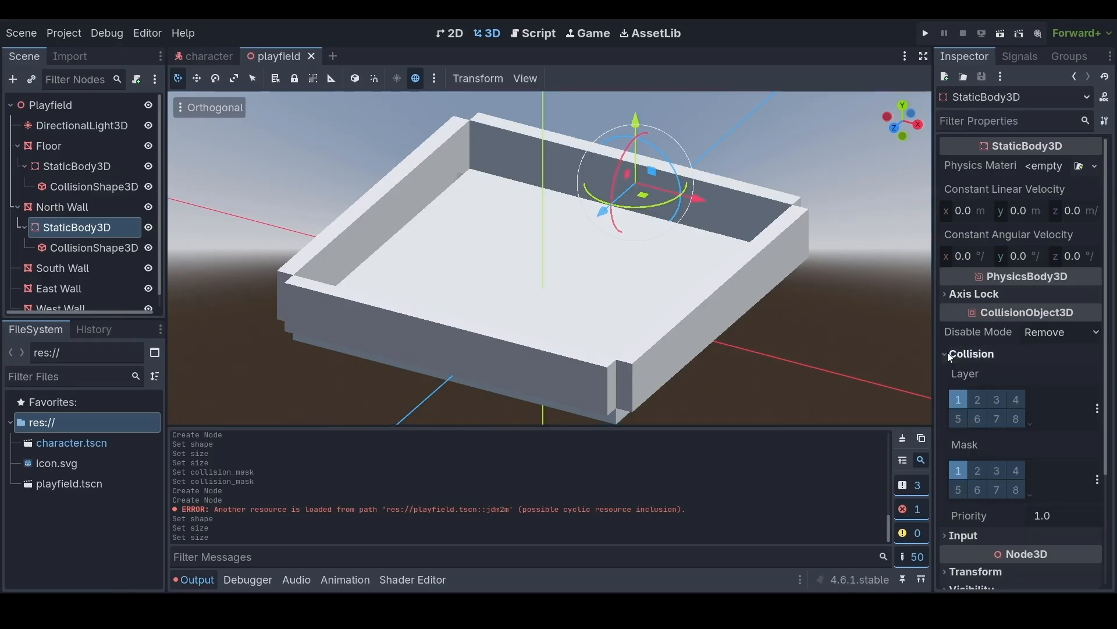
click(977, 467)
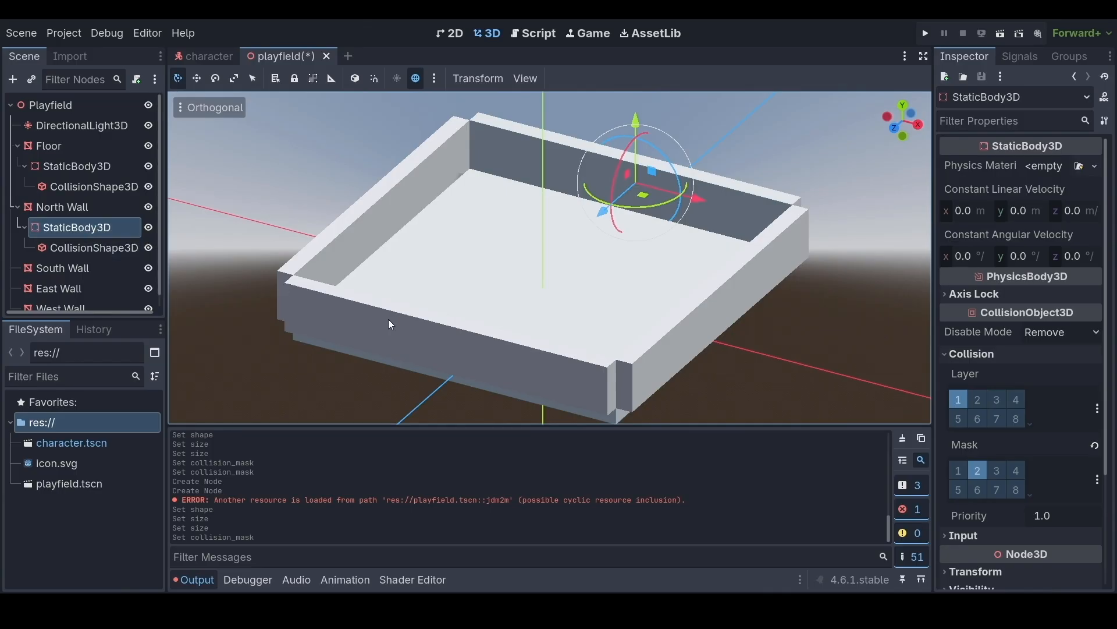
- Duplicate the North Wall's StaticBody3D with its collision shape three times
key(ctrl+d)
key(ctrl+d)
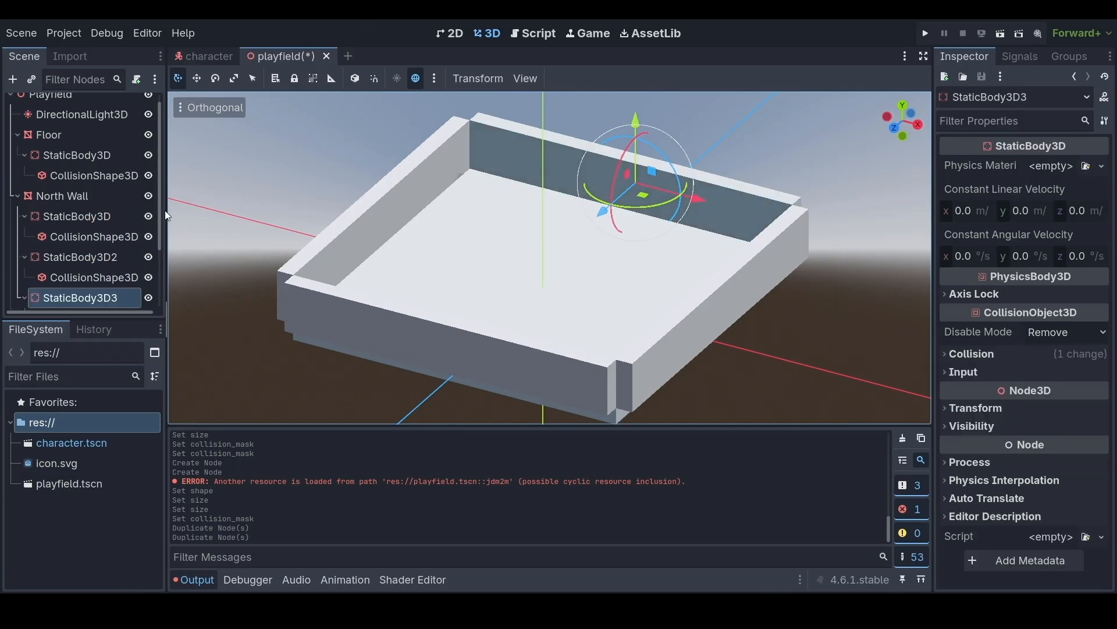
scroll(160, 210, down, 2)
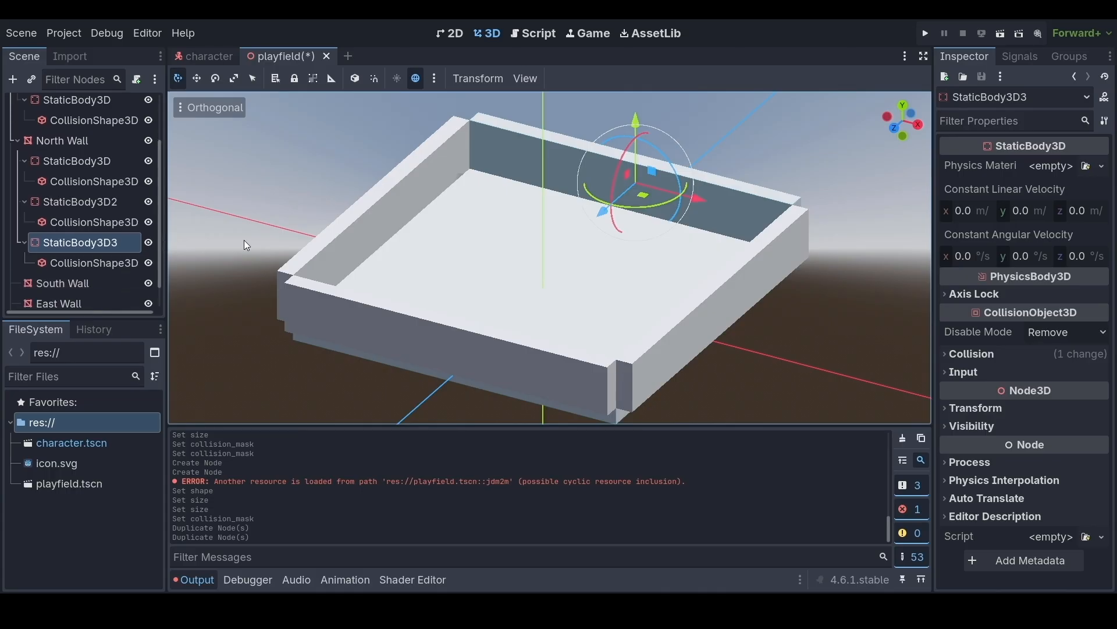
key(ctrl+d)
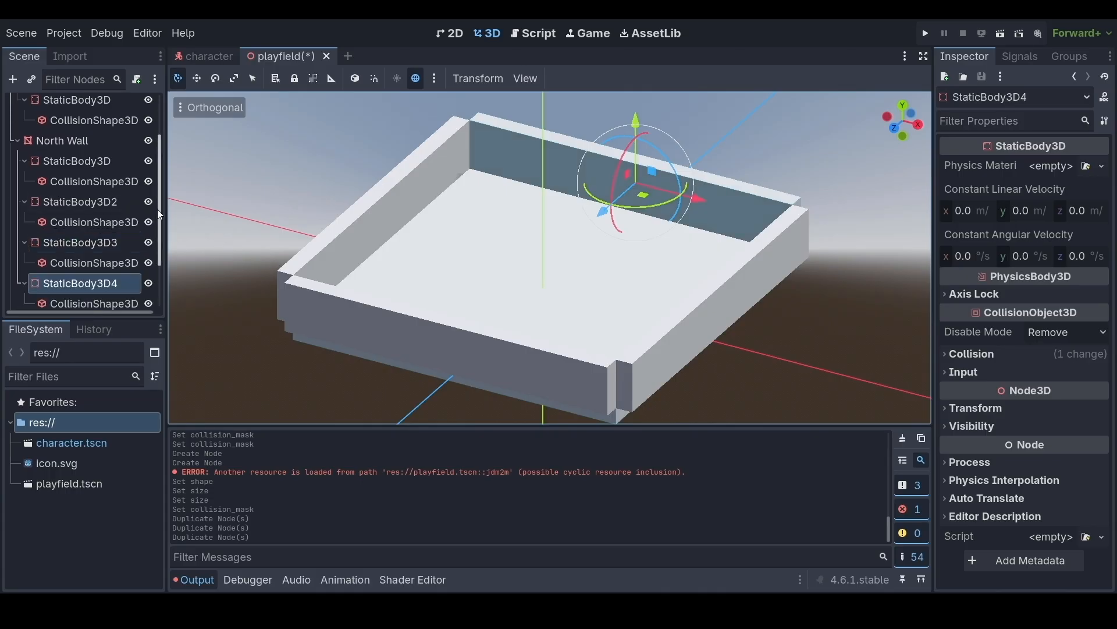
- Reparent StaticBody3D2 to the South Wall, StaticBody3D3 to the East Wall and StaticBody3D4 to the West Wall
drag(157, 208, 158, 256)
drag(73, 132, 88, 255)
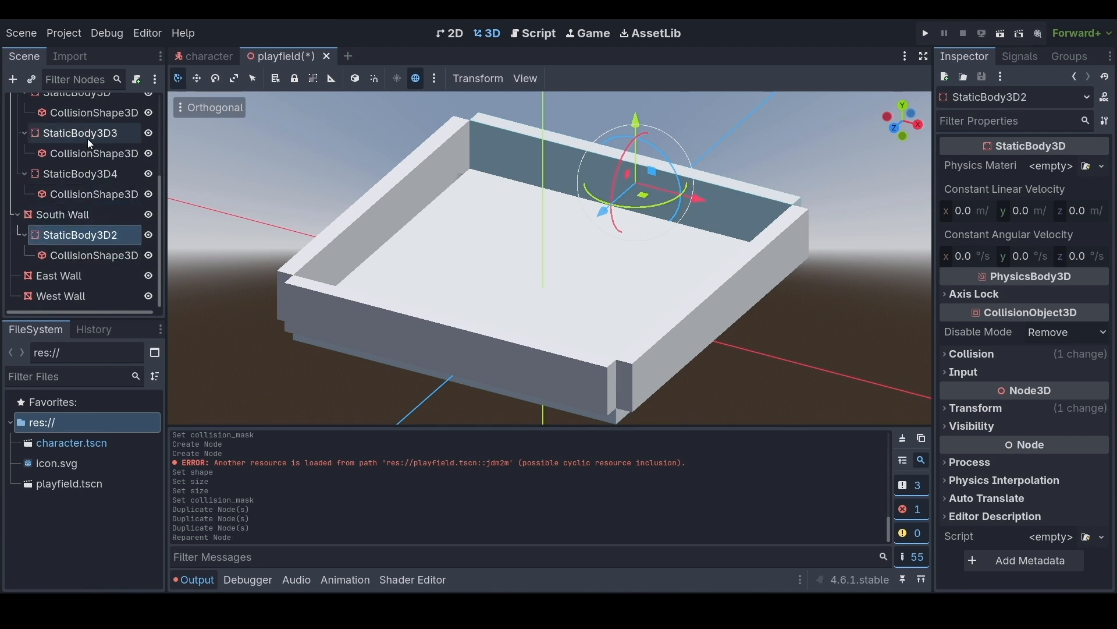
drag(87, 137, 78, 277)
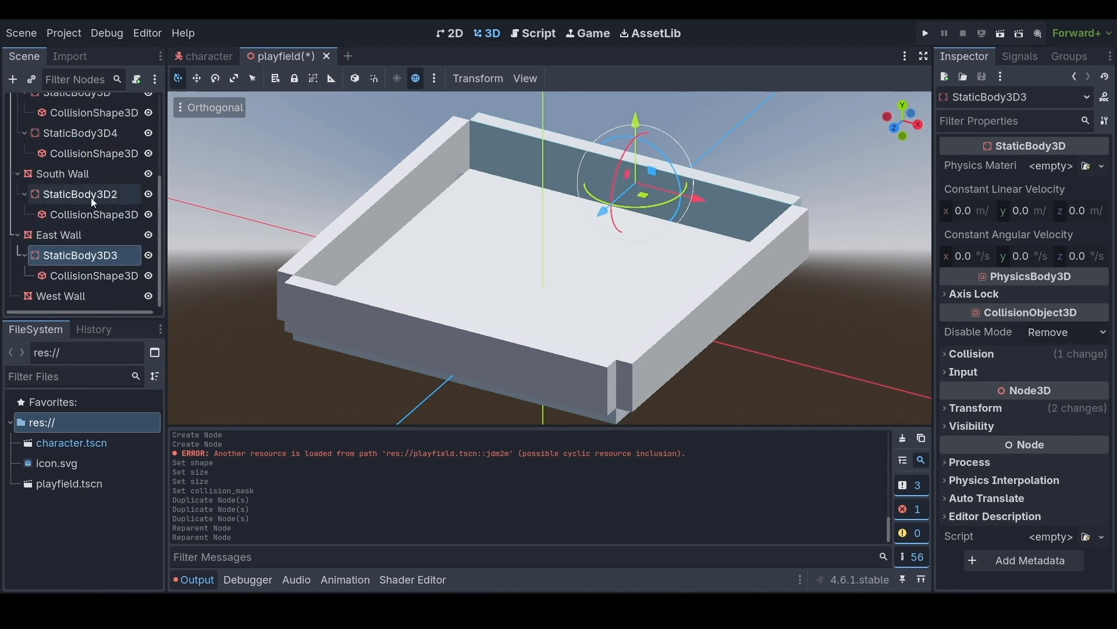
scroll(162, 199, up, 3)
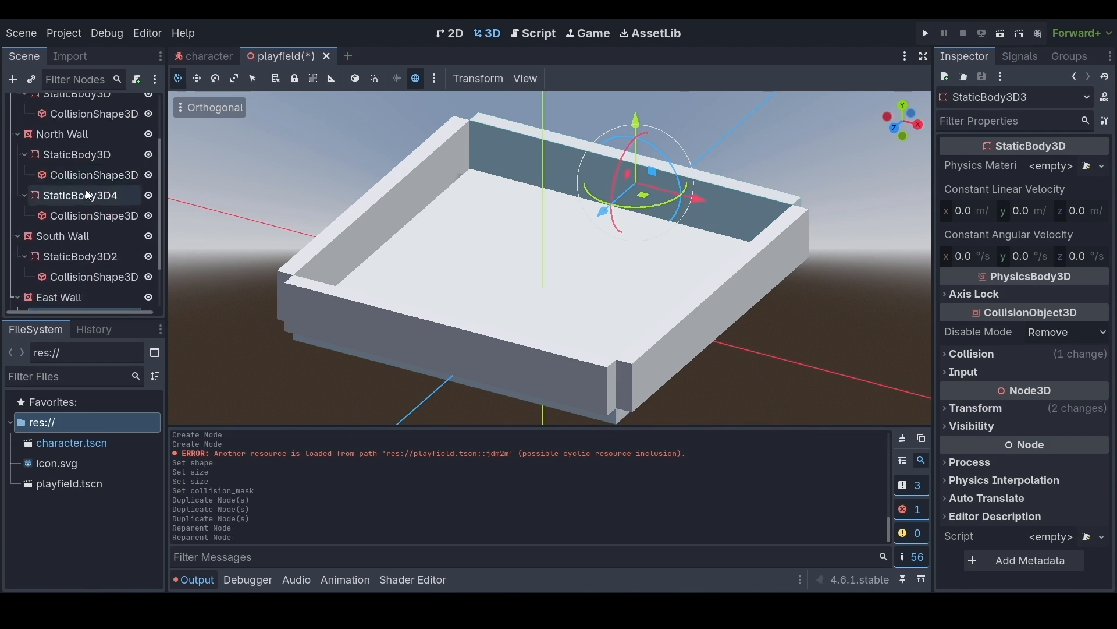
drag(80, 187, 78, 301)
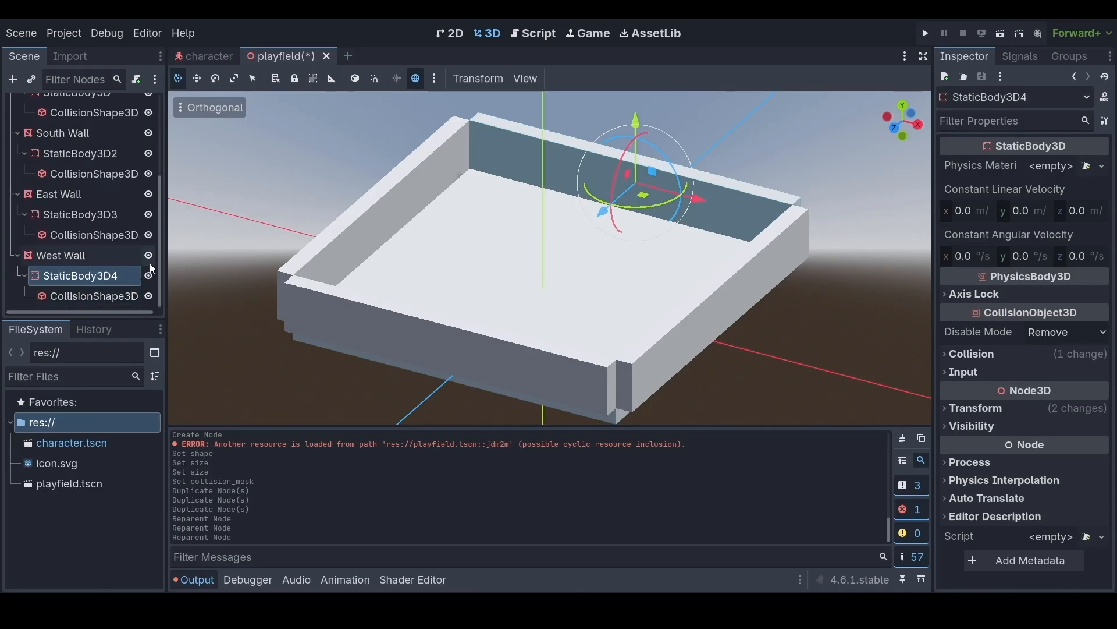
- Collapse the Floor branch and reset the position of the South, East and West Wall static bodies to 0 m together
scroll(167, 182, up, 4)
click(18, 137)
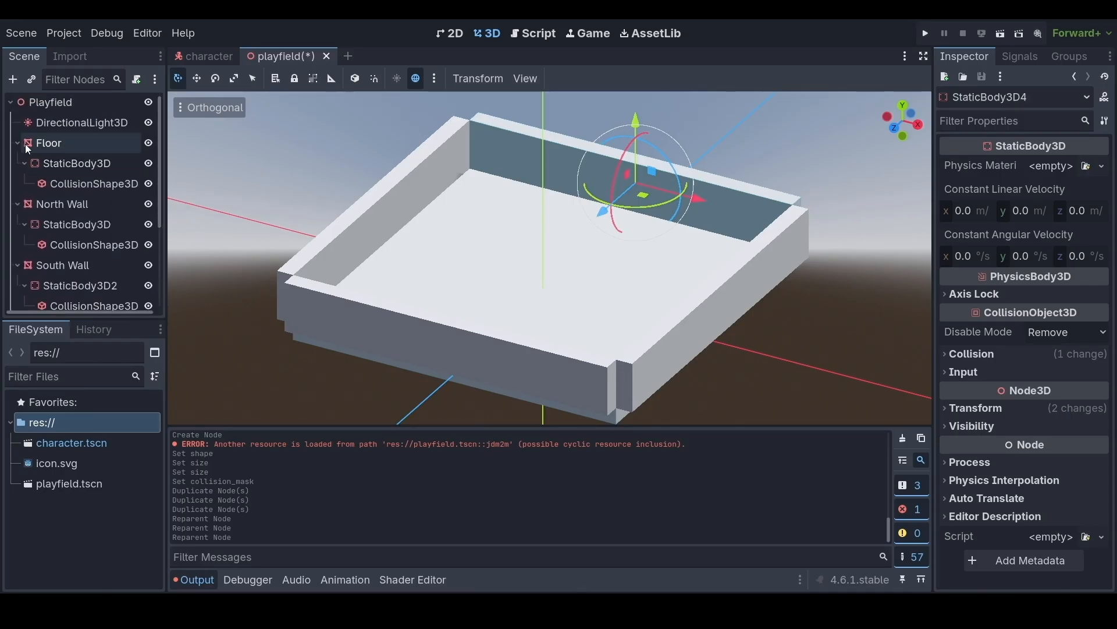
scroll(160, 203, down, 2)
scroll(160, 203, down, 1)
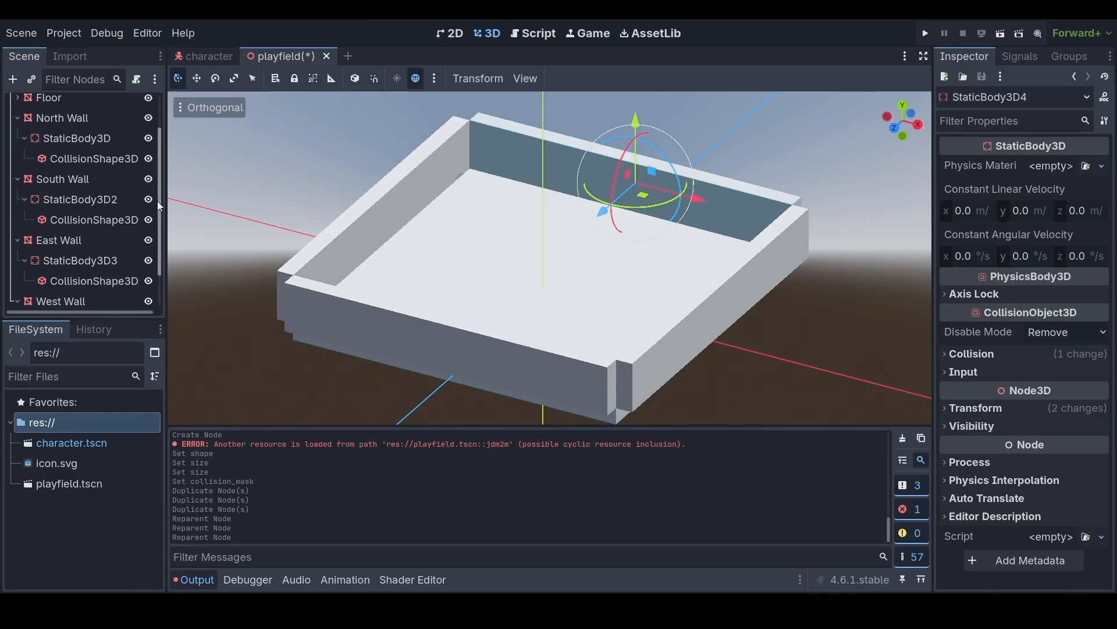
click(76, 137)
ctrl+click(83, 201)
ctrl+click(81, 260)
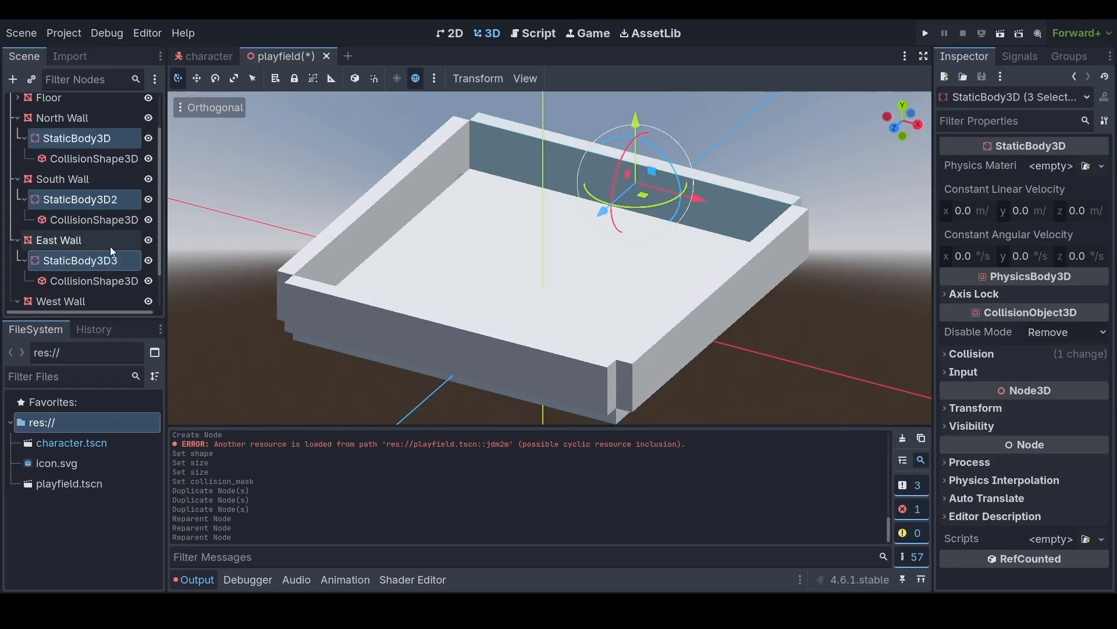
scroll(160, 239, down, 2)
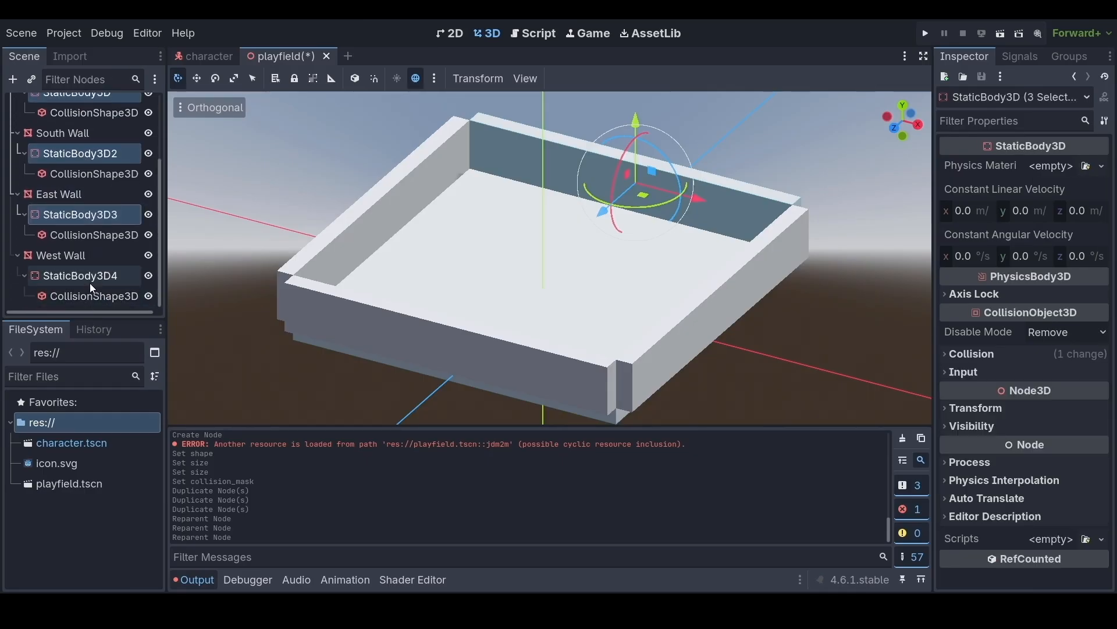
ctrl+click(92, 284)
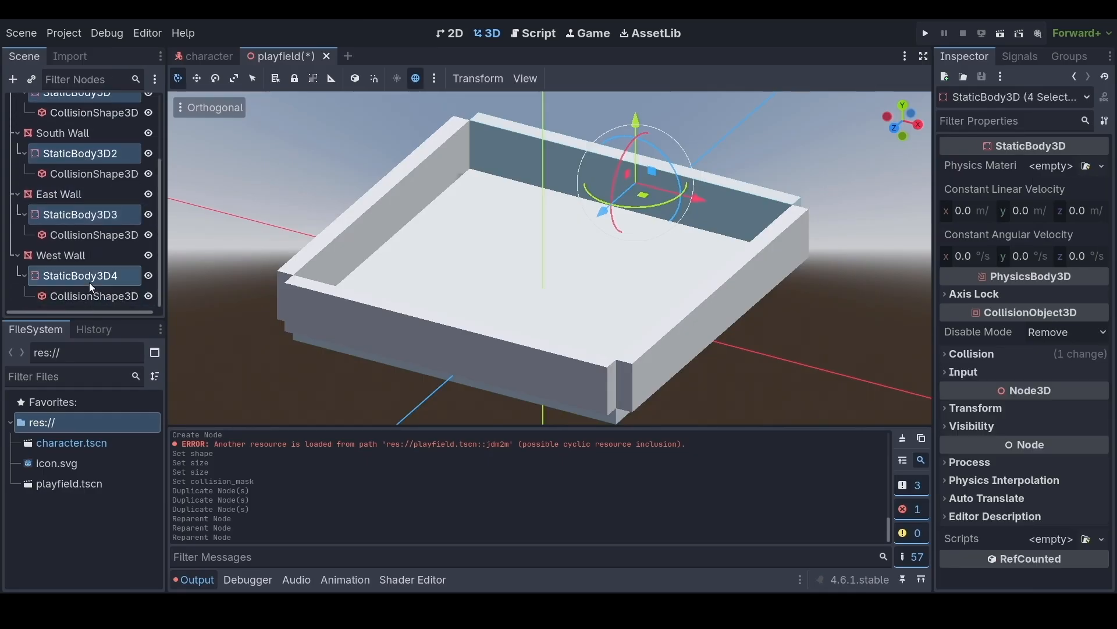
click(952, 409)
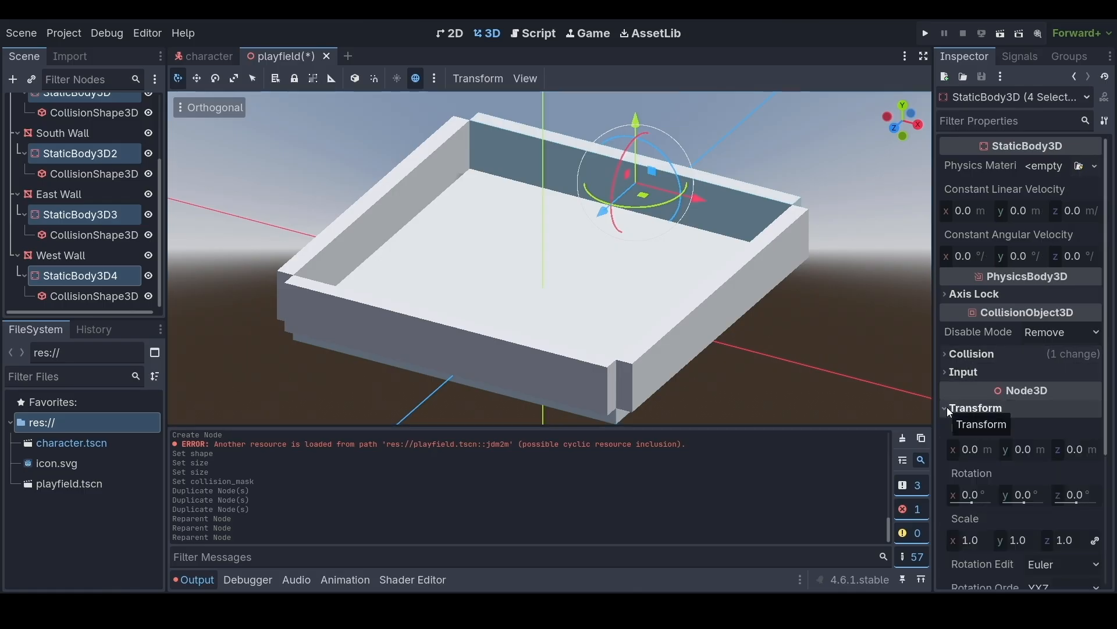
scroll(129, 164, up, 4)
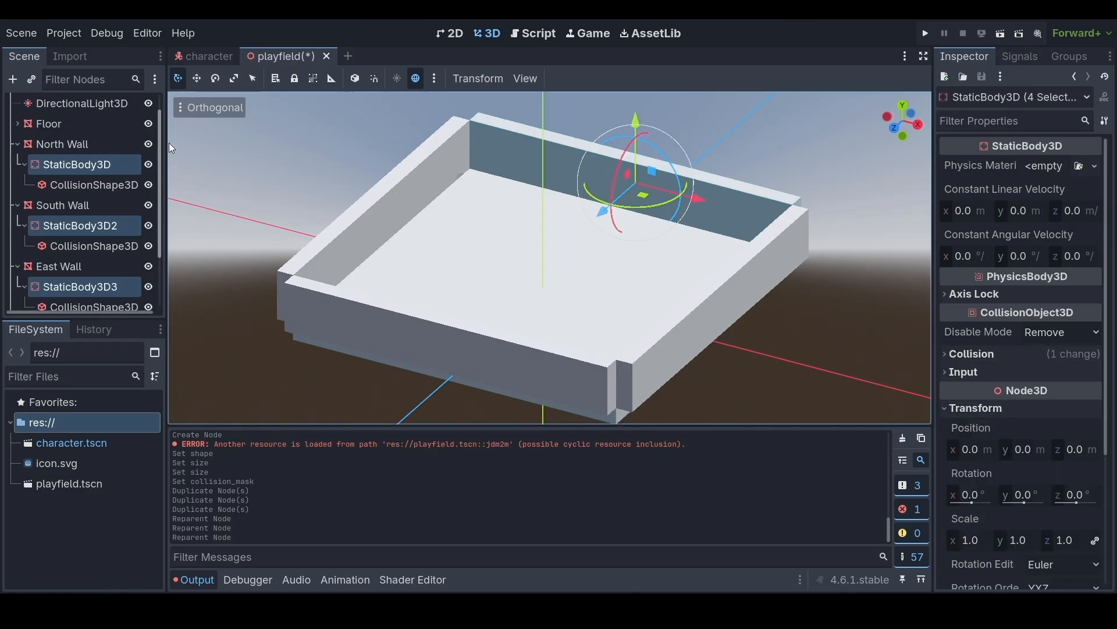
ctrl+click(104, 177)
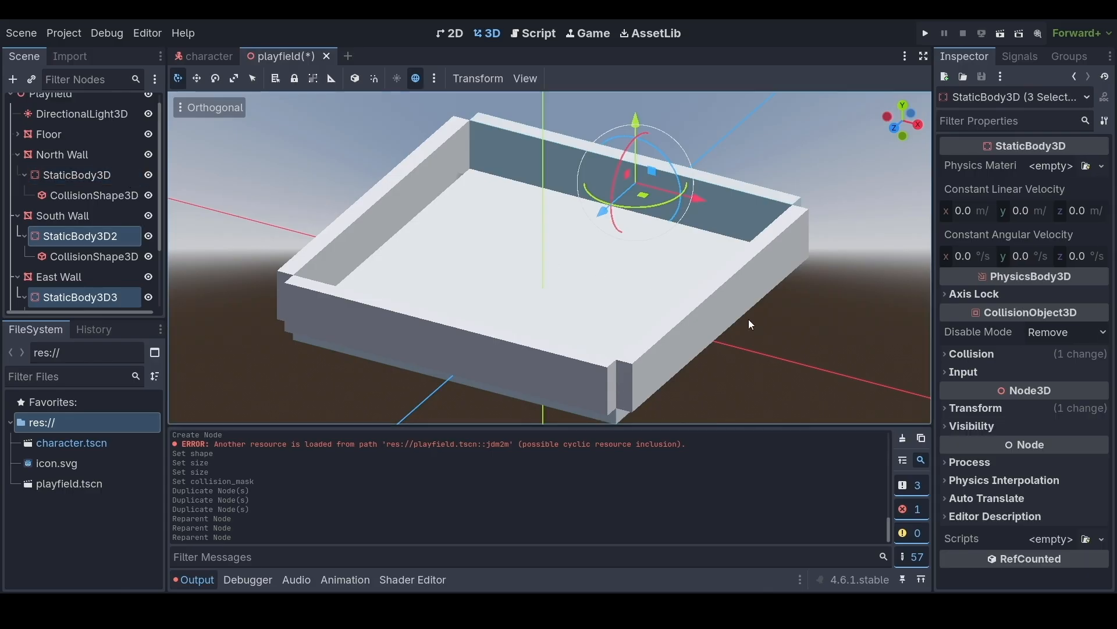
click(969, 408)
click(1098, 433)
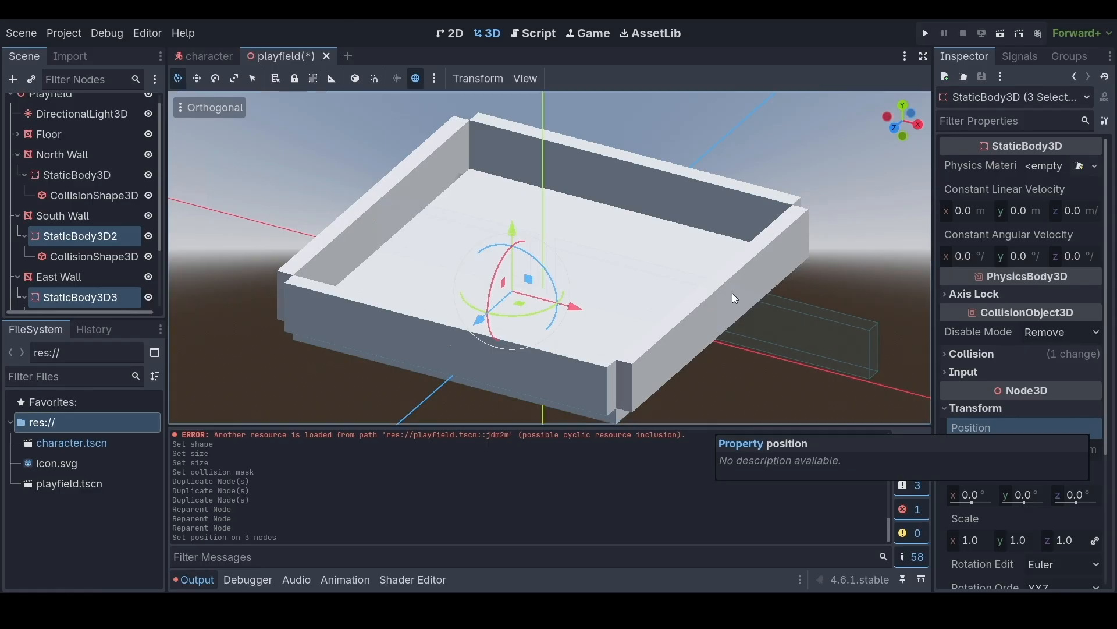
- Reset the rotation of the East and West Wall static bodies to 0° on all axes together
scroll(147, 262, down, 4)
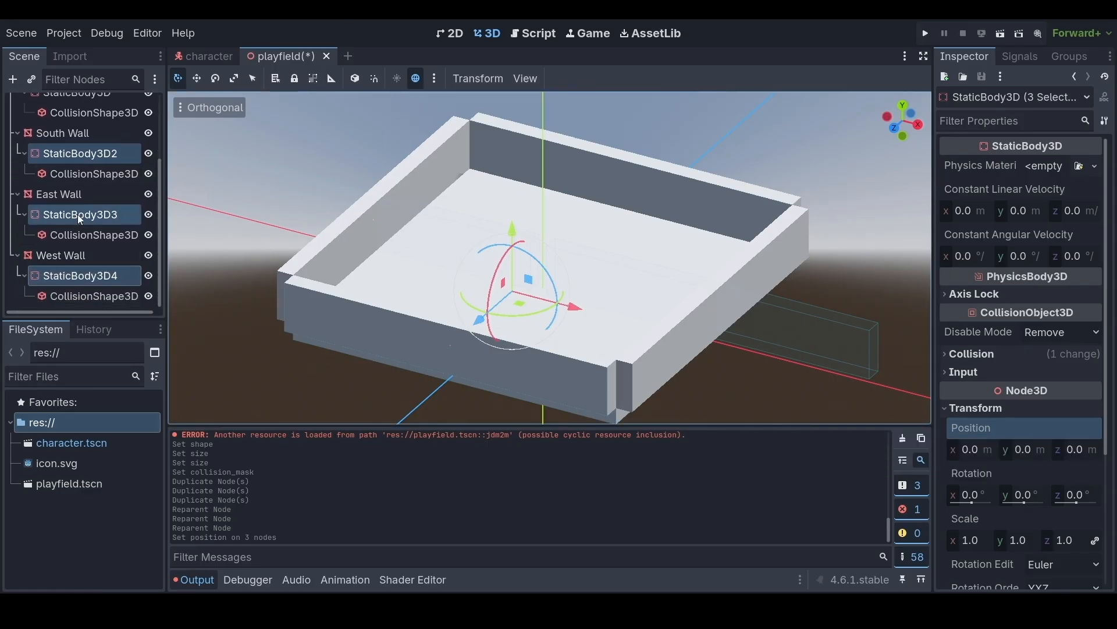
click(80, 216)
ctrl+click(64, 276)
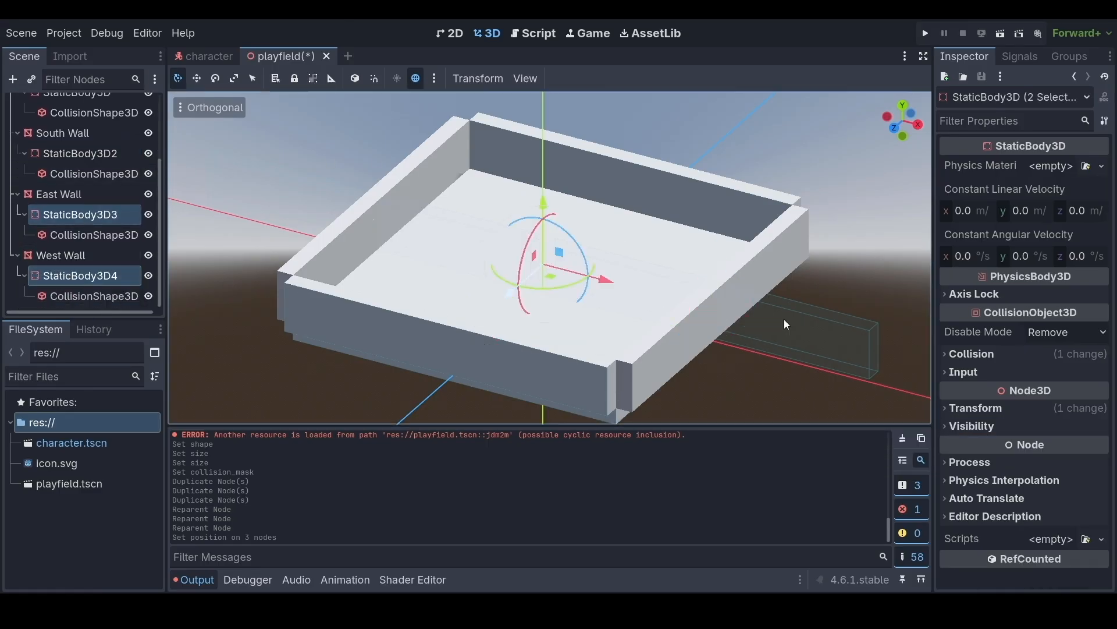
click(949, 408)
click(1094, 484)
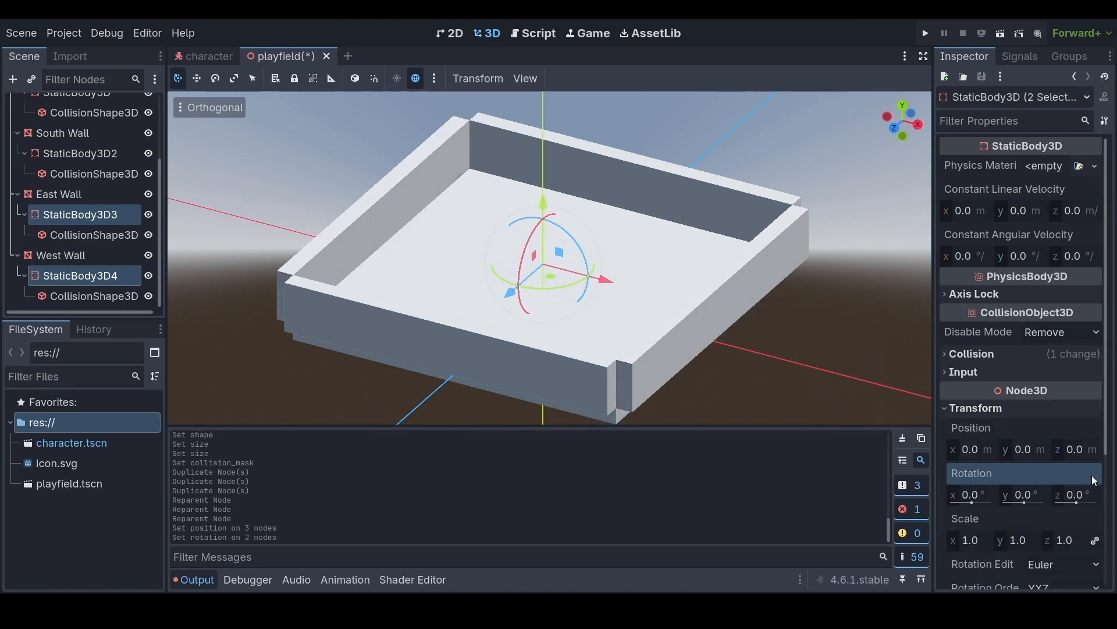
click(876, 362)
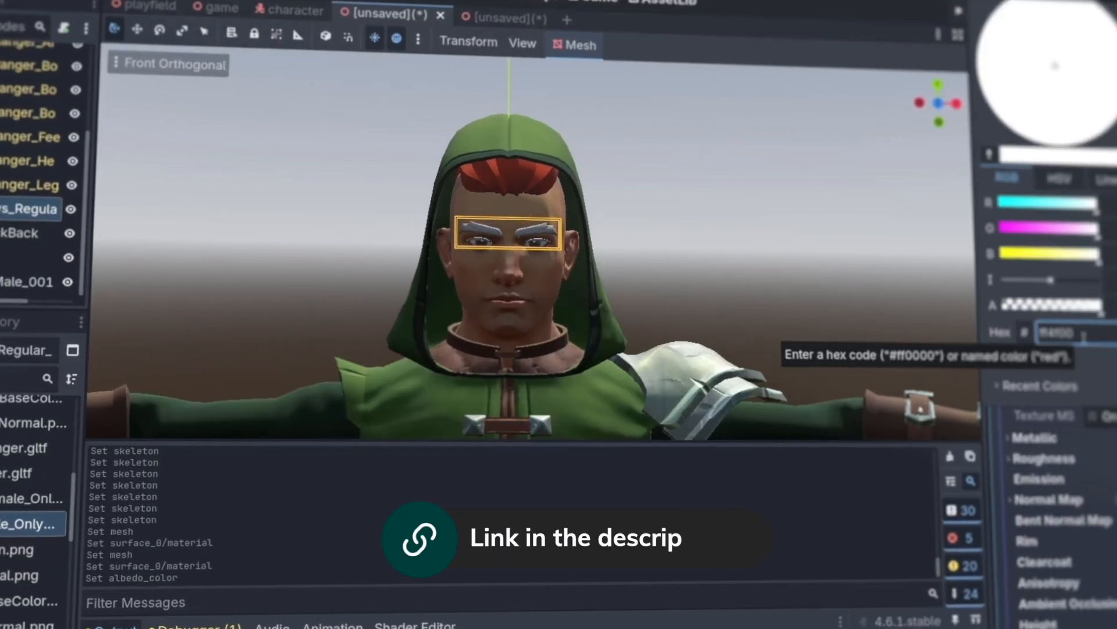
- Apply the orange-red albedo colour to the character's eyebrows and deselect the mesh
key(Return)
click(907, 257)
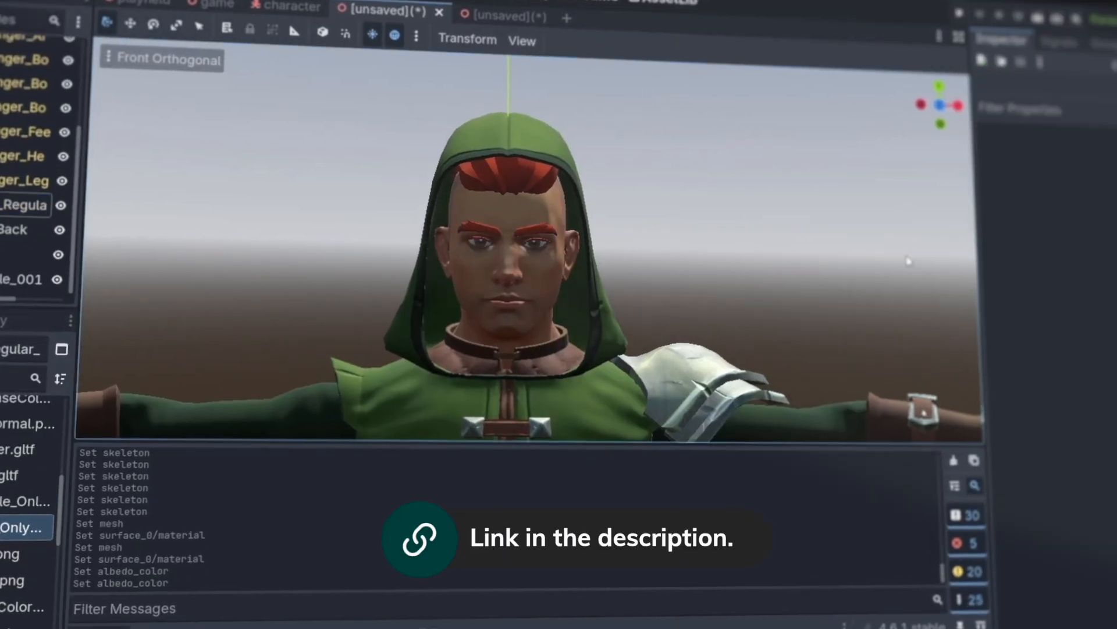